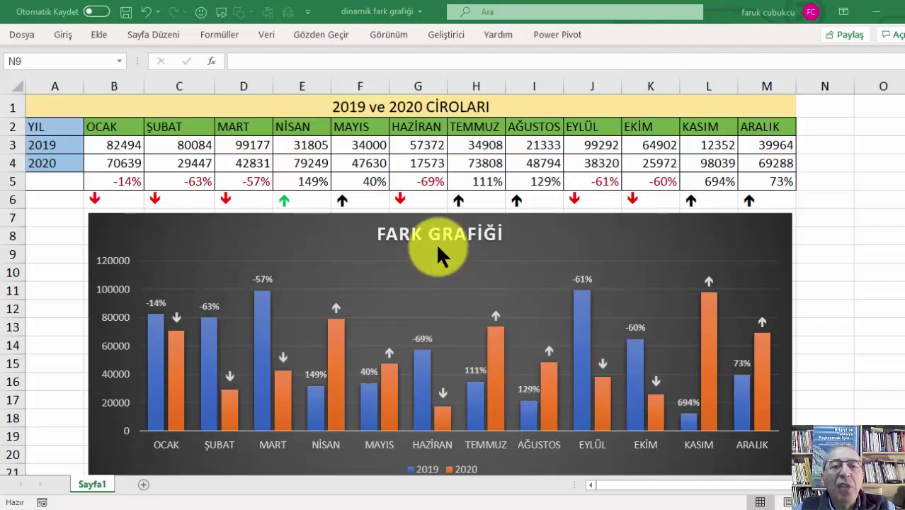
- Review the 2019/2020 monthly sales table and reveal B5's =B4/B3-1 formula
left_click(299, 145)
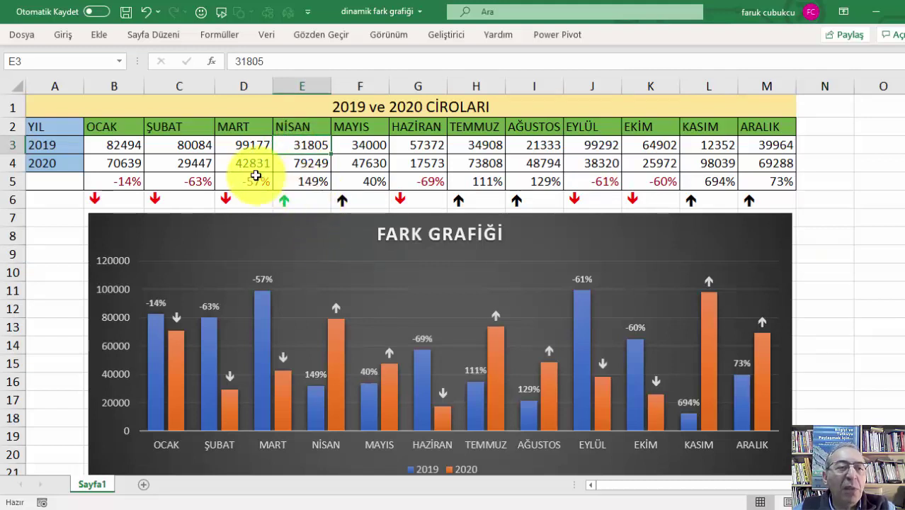
mouse_move(58, 126)
left_mouse_down()
mouse_move(801, 178)
mouse_move(748, 165)
left_mouse_up()
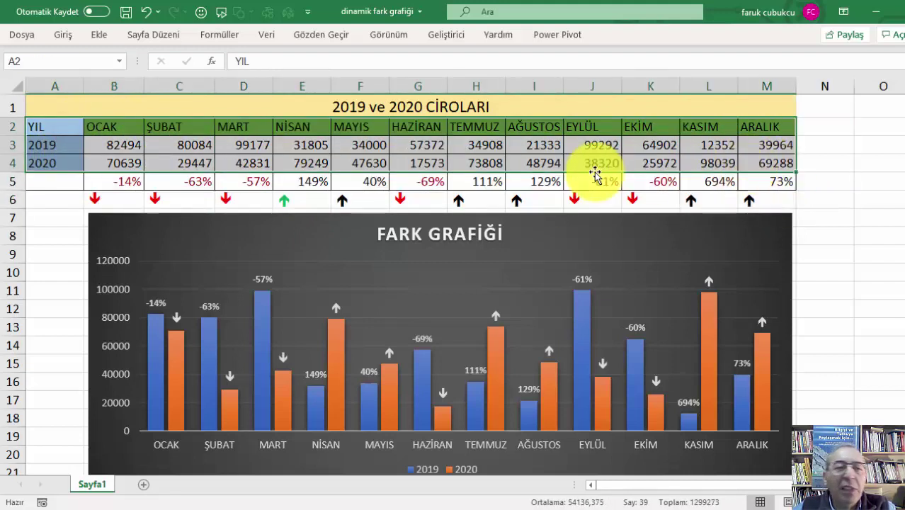
left_click(71, 145)
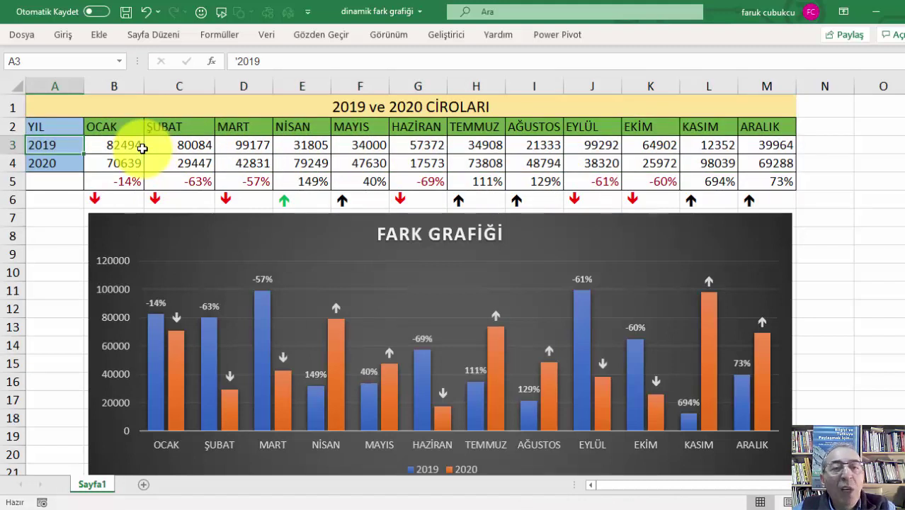
double_click(110, 180)
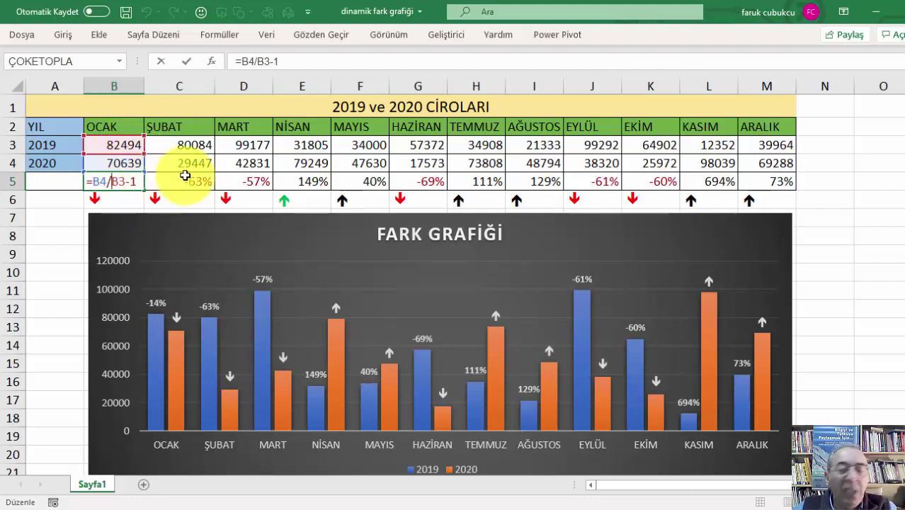
key("Return")
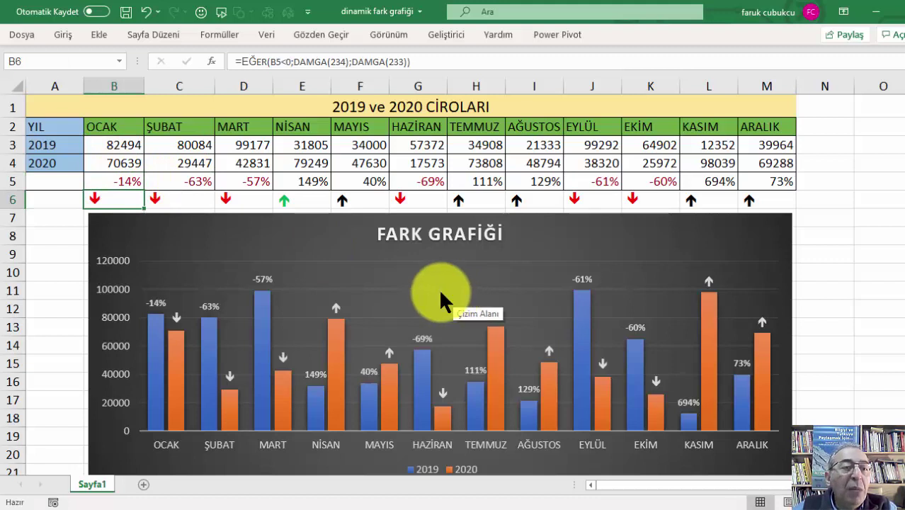
left_click_drag(121, 145, 126, 161)
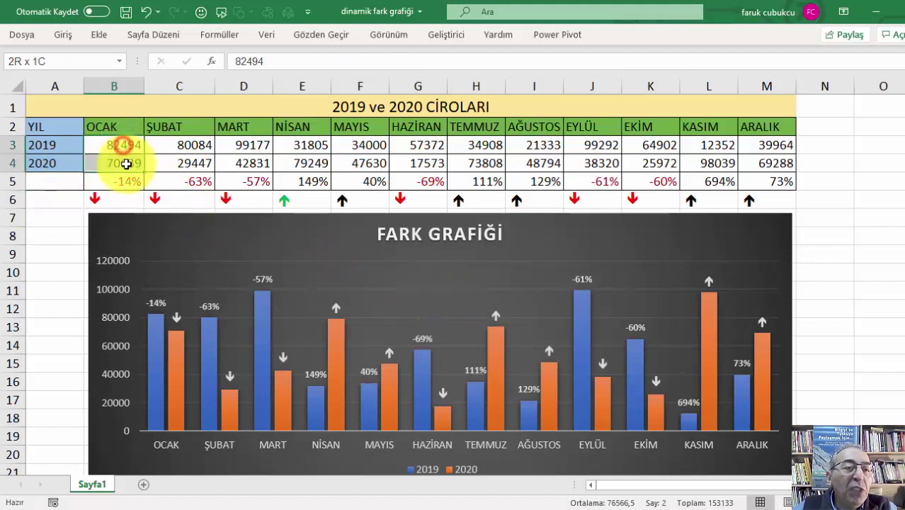
left_click(122, 145)
left_click(118, 163)
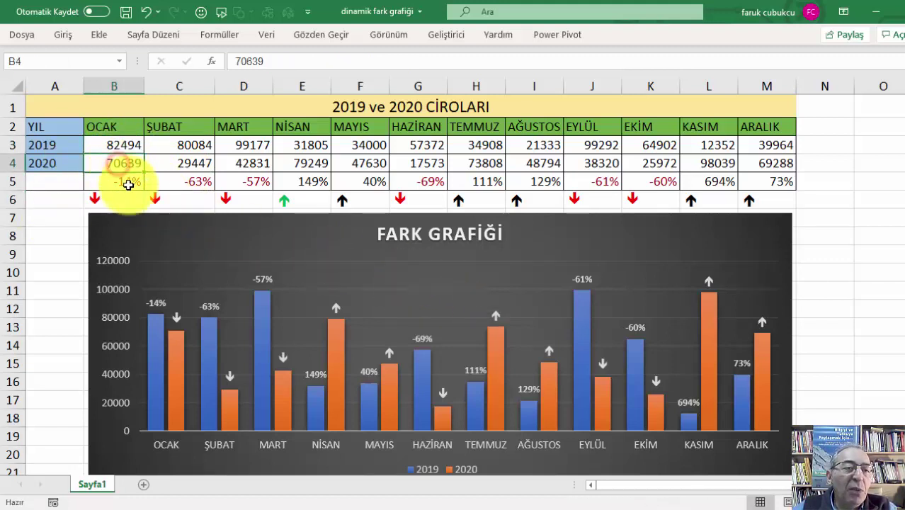
left_click(118, 183)
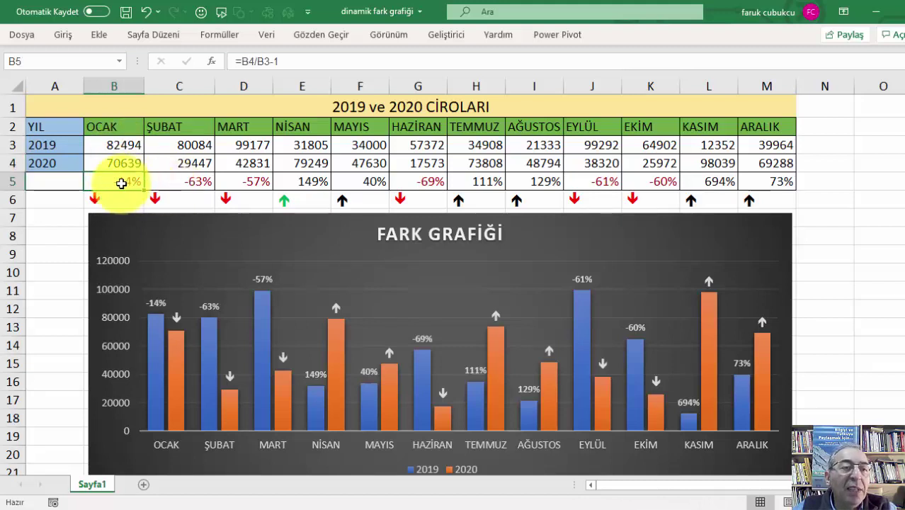
left_click_drag(114, 181, 369, 182)
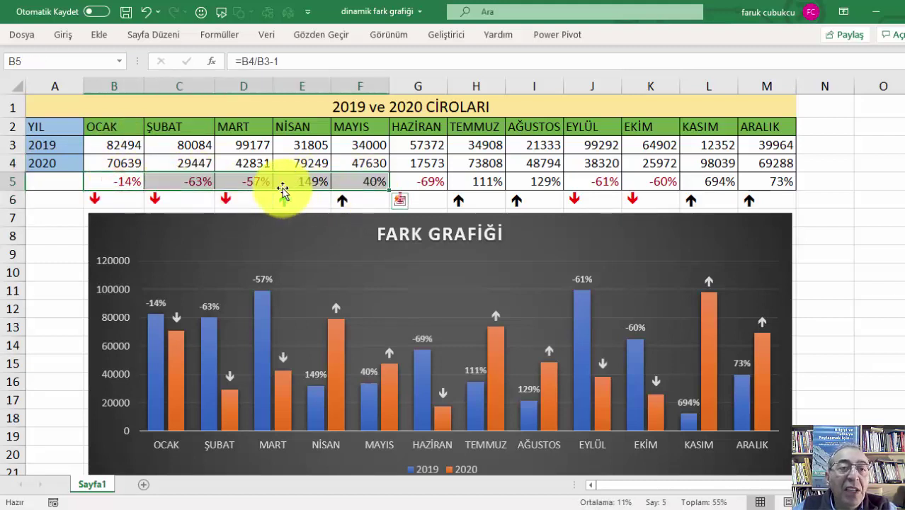
left_click(310, 182)
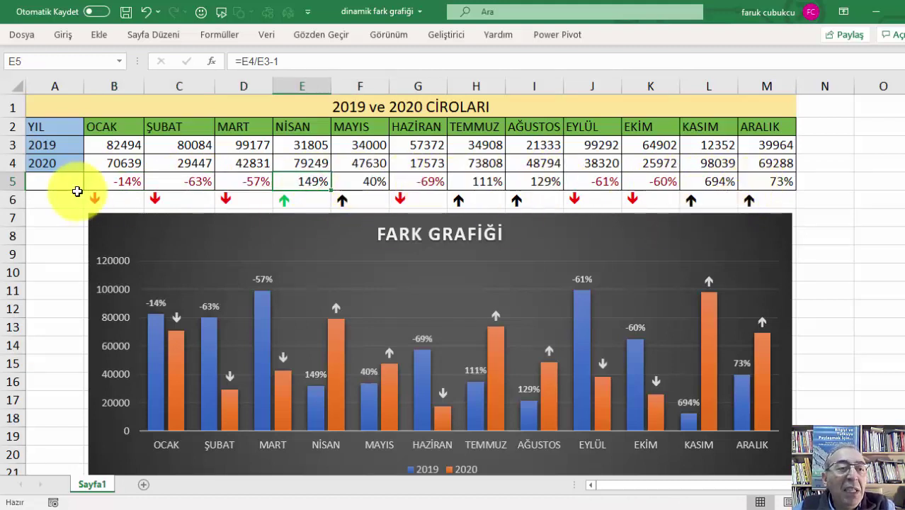
left_click(126, 199)
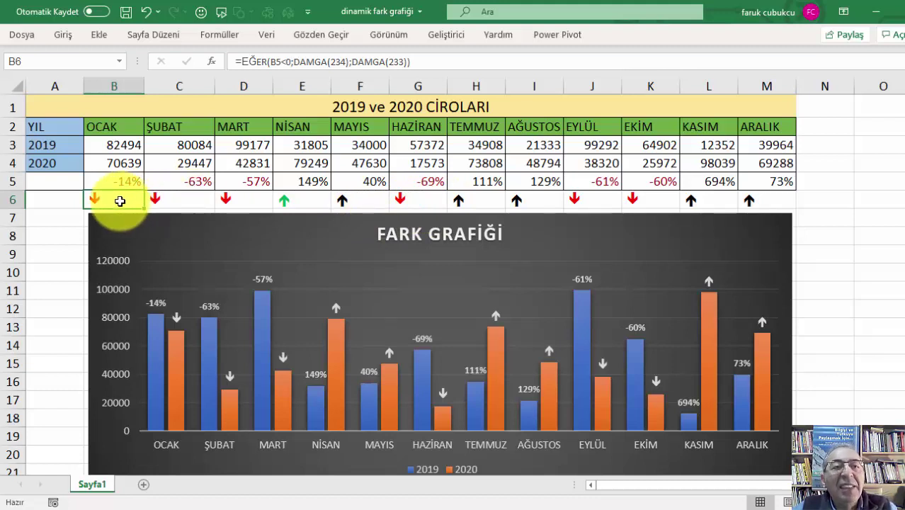
scroll(121, 201, "up", 1, "ctrl")
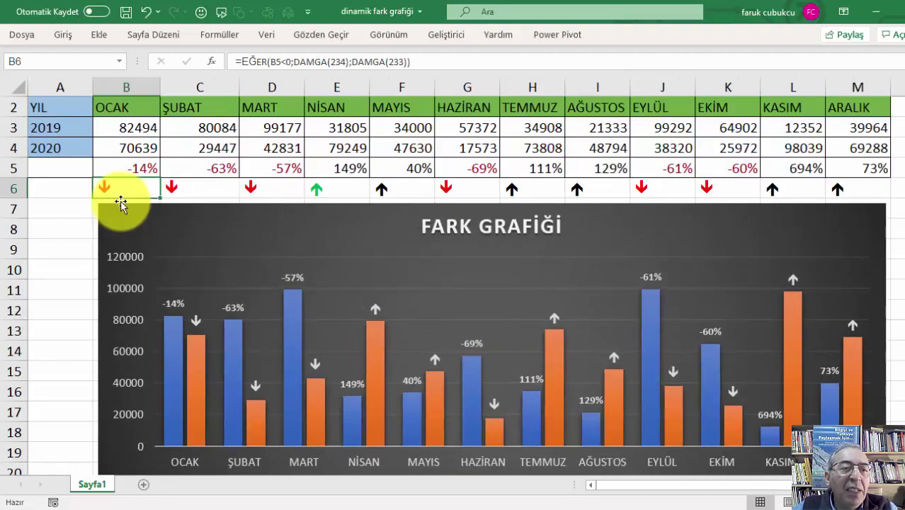
double_click(132, 211)
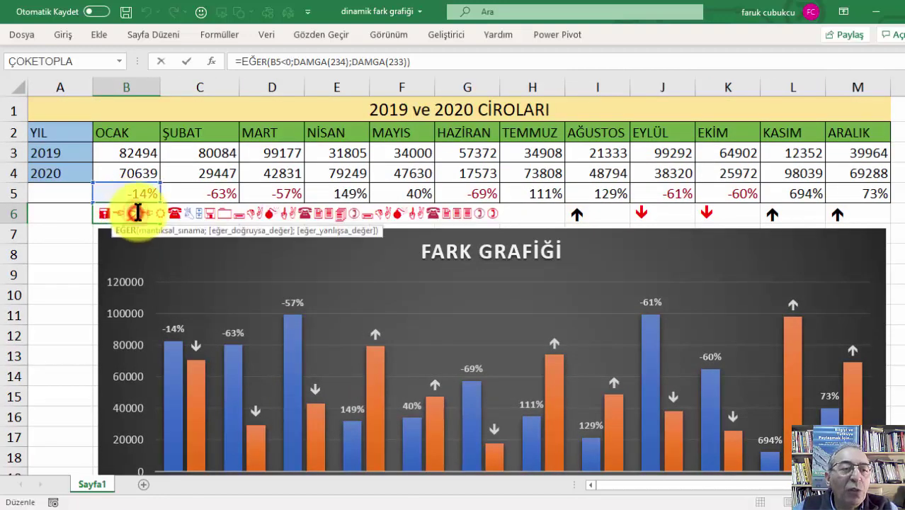
key("ctrl+Return")
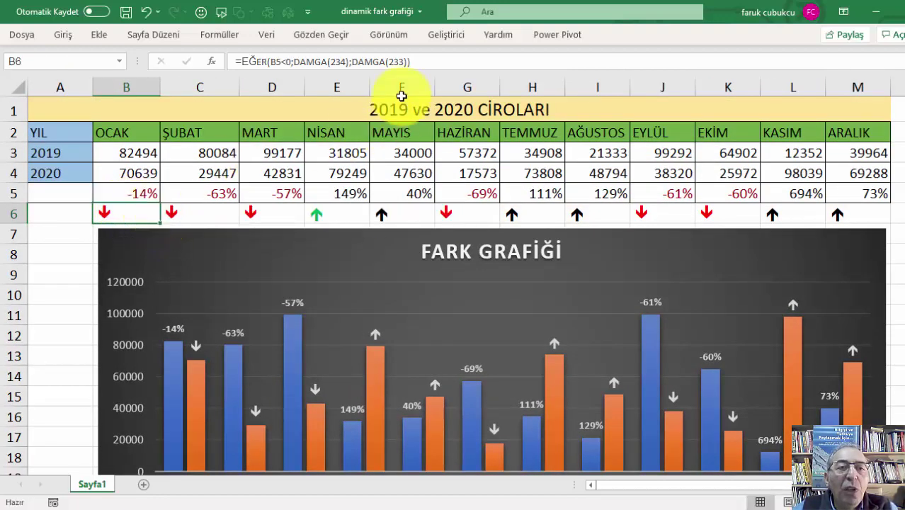
scroll(206, 235, "up", 1, "ctrl")
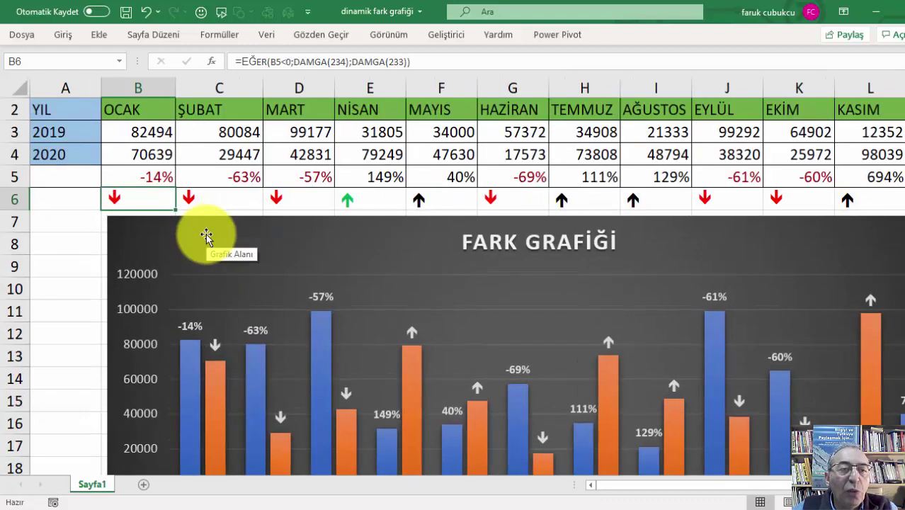
scroll(204, 236, "up", 1)
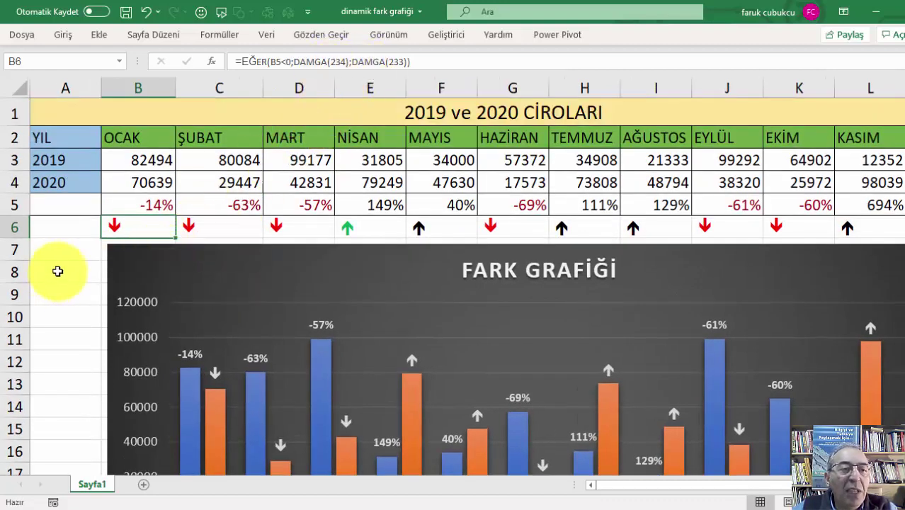
left_click(57, 272)
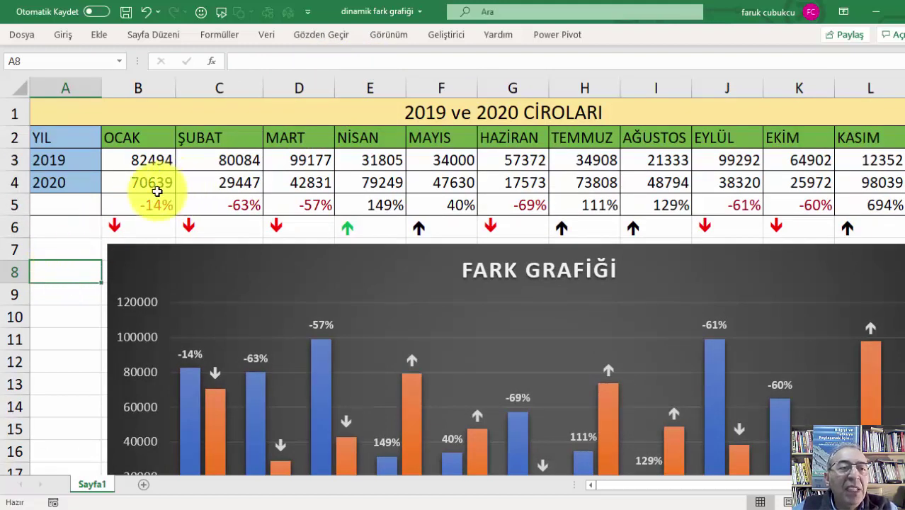
left_click(127, 225)
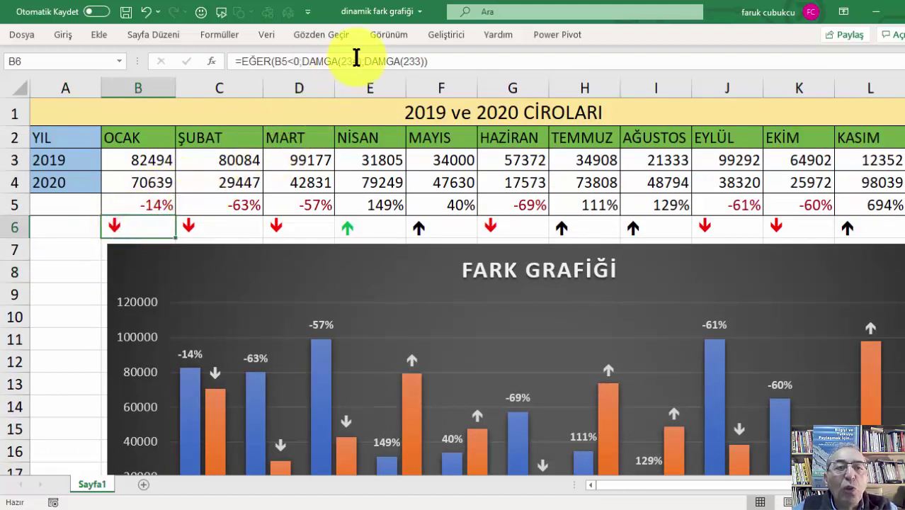
- Enter =DAMGA(233) in cell A8 so it displays the é character
left_click(74, 267)
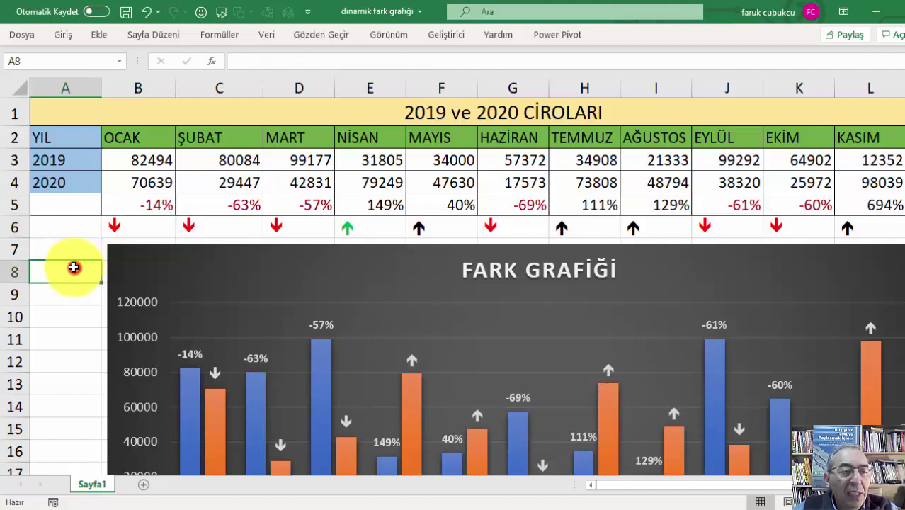
type("=")
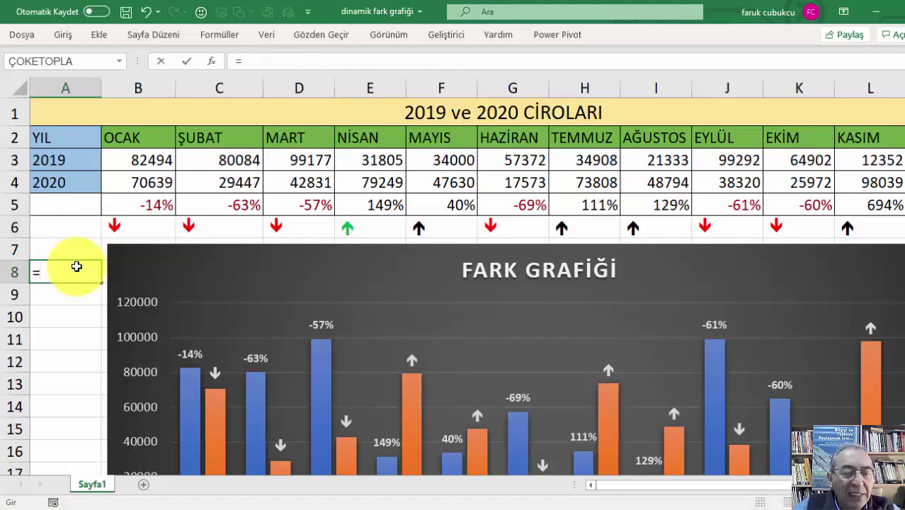
type("cha")
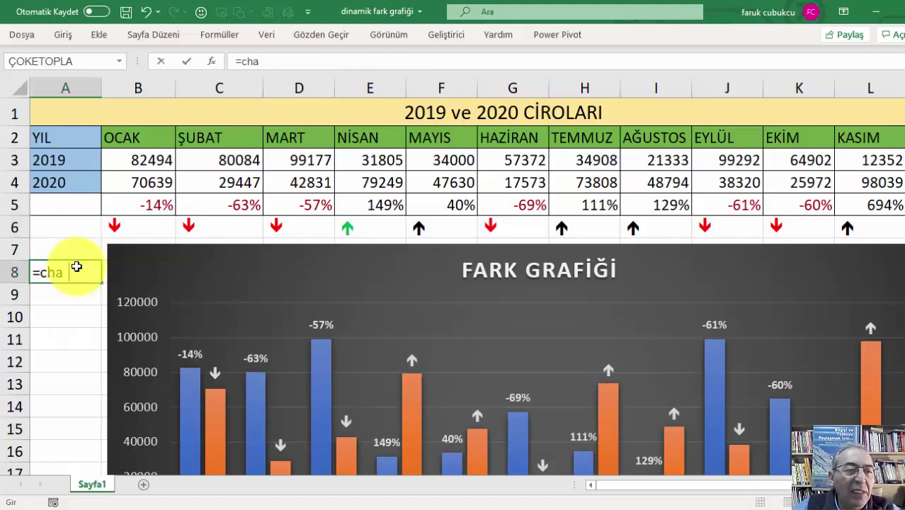
type("da")
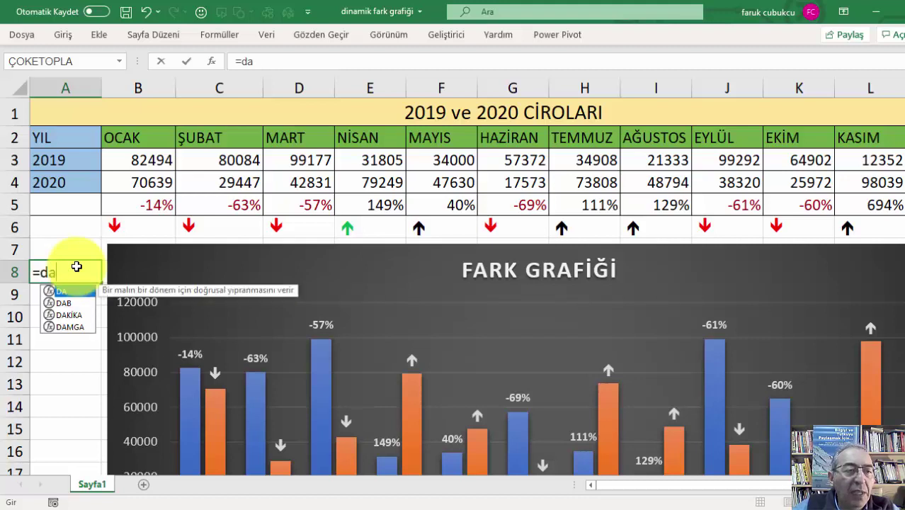
type("mda")
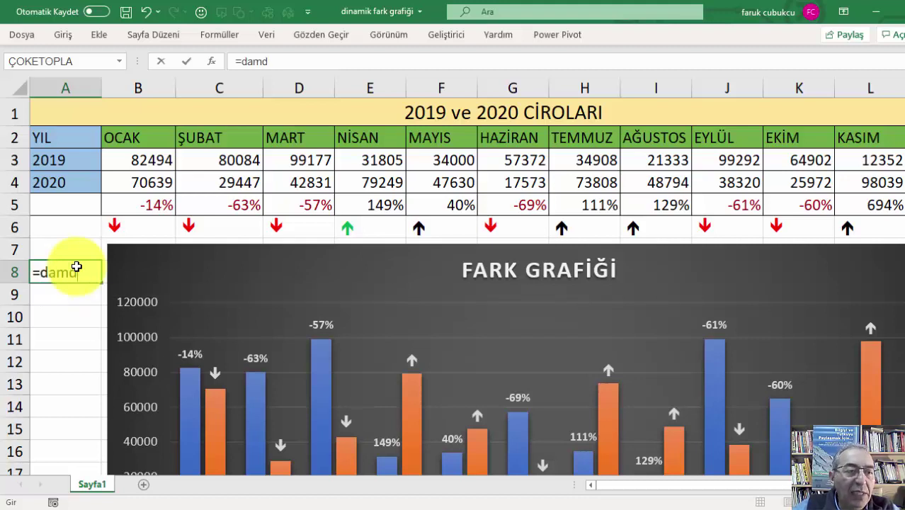
key("BackSpace")
type("ga")
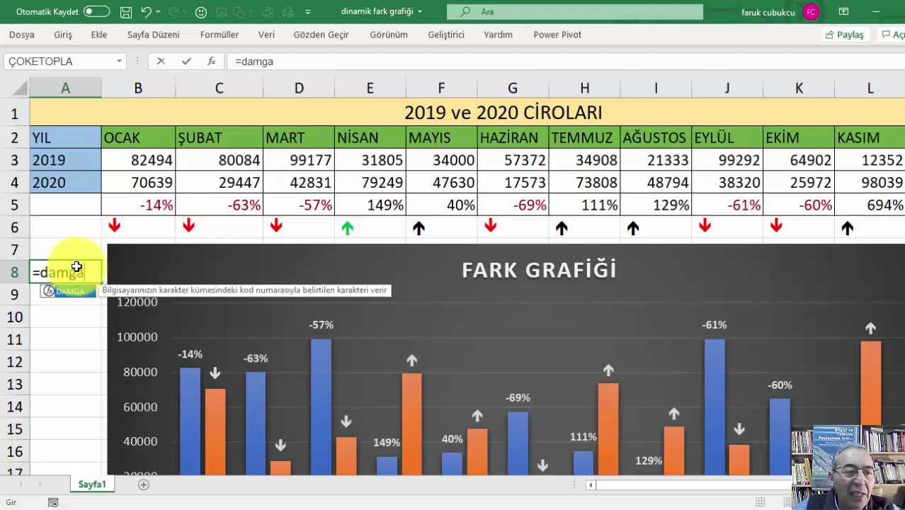
type("(233")
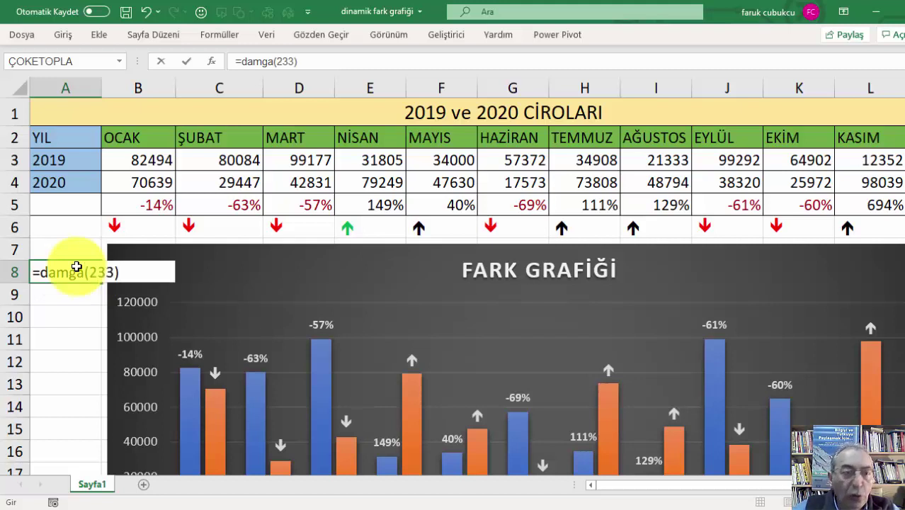
key("Return")
left_click(76, 267)
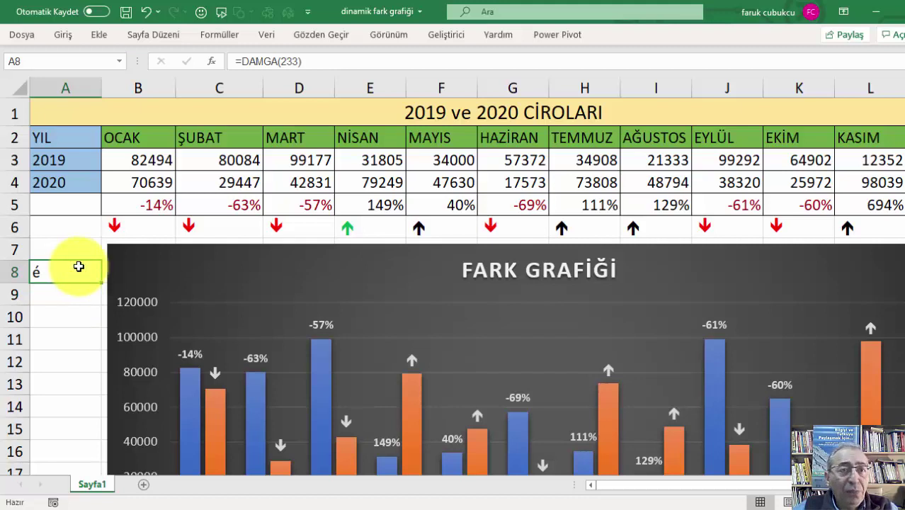
left_click(63, 35)
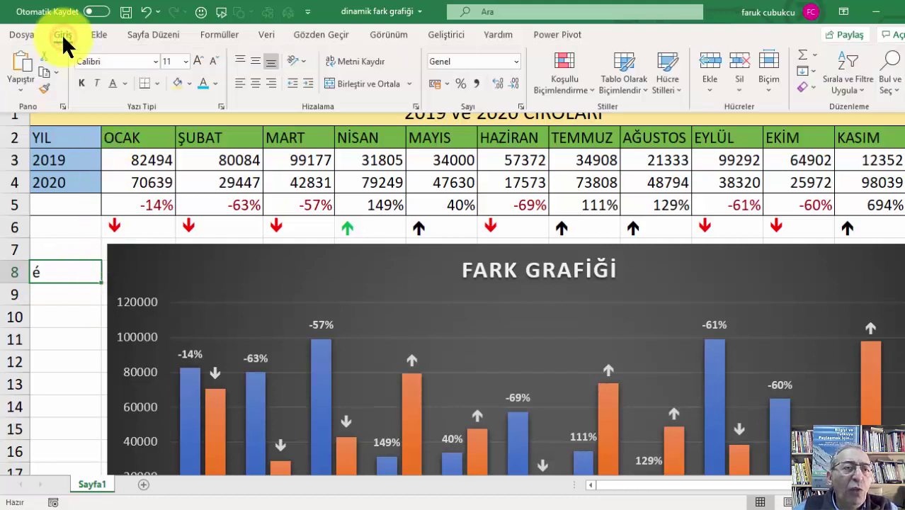
- Apply the Wingdings font to cell A8, turning é into an up arrow
left_click(155, 61)
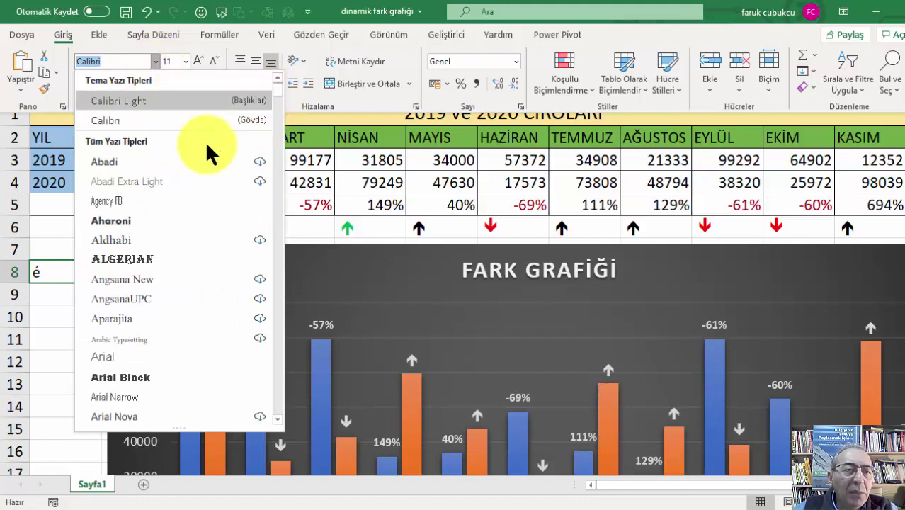
key("End")
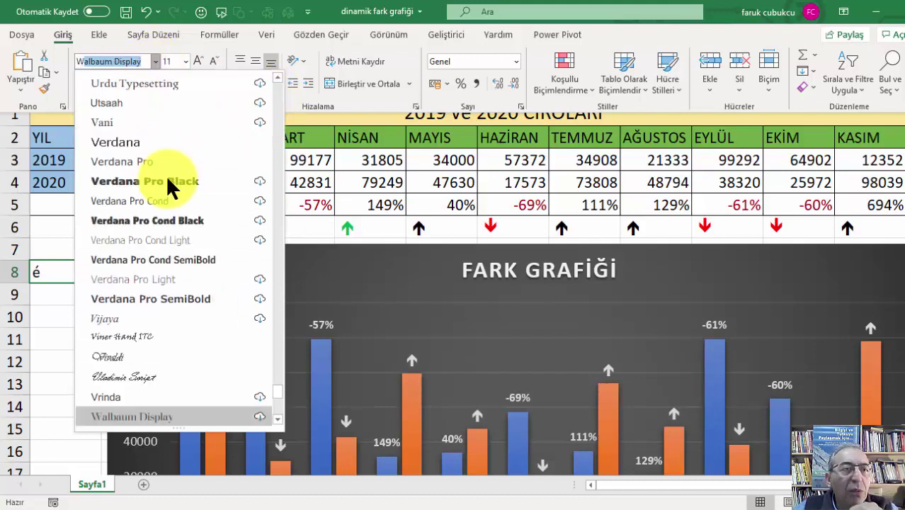
scroll(136, 380, "down", 2)
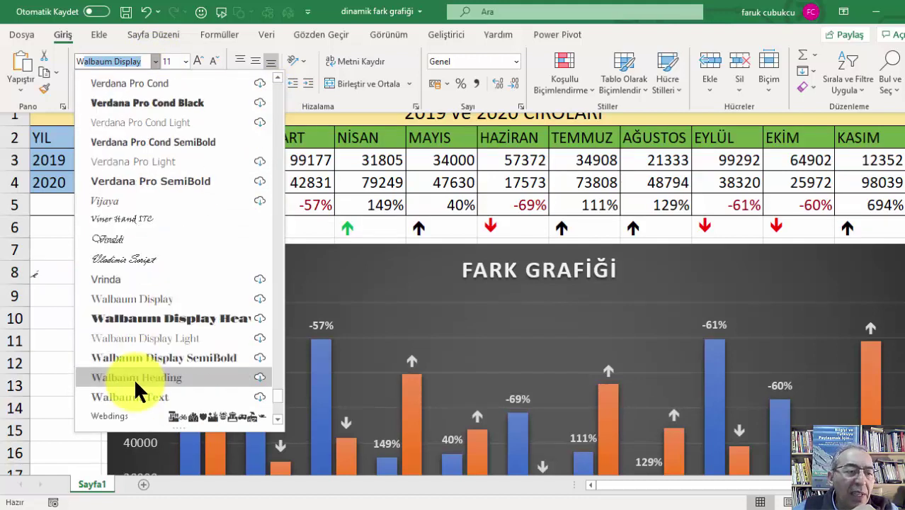
scroll(133, 378, "down", 1)
scroll(132, 374, "down", 1)
left_click(135, 338)
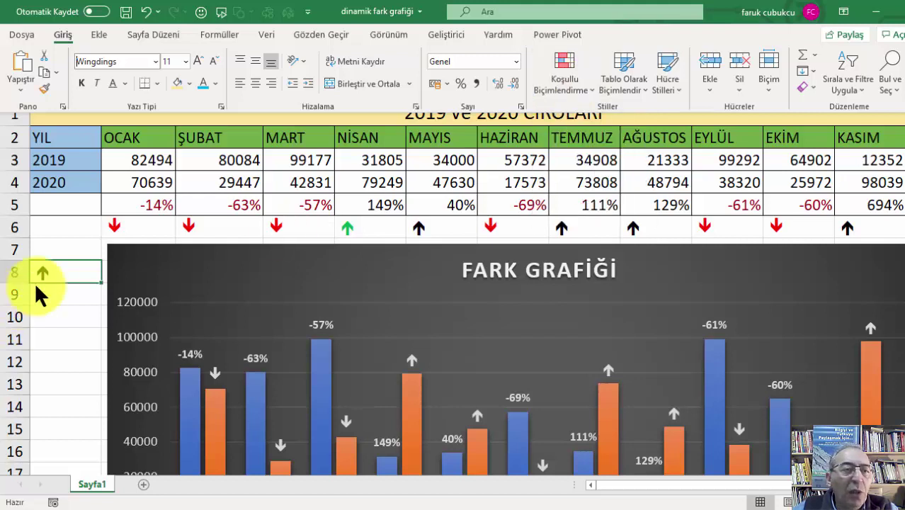
- Colour the up arrow in cell A8 red
left_click(216, 85)
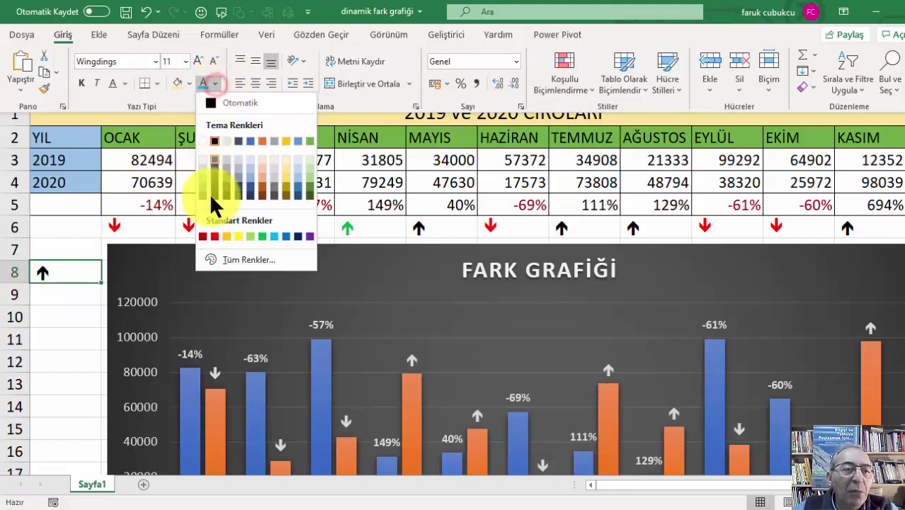
left_click(210, 236)
left_click(57, 272)
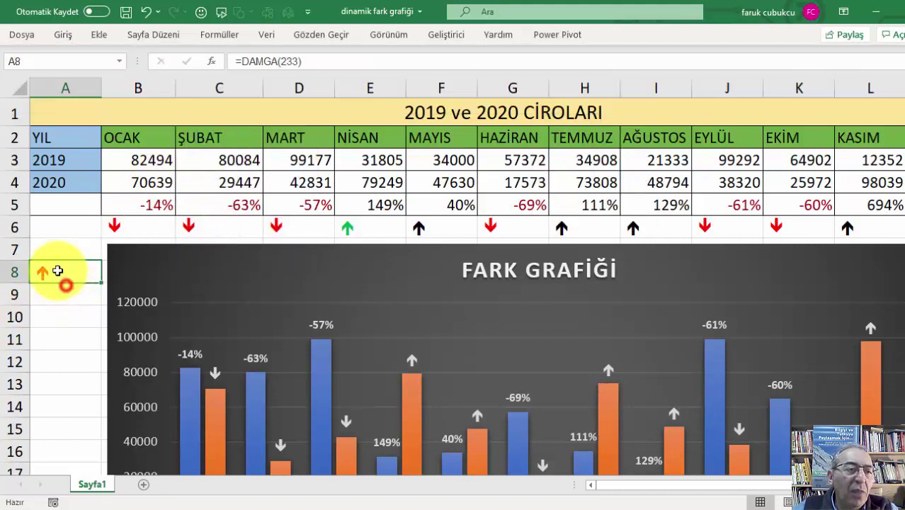
- Change A8's formula to =DAMGA(234) so it shows a down arrow
left_click(134, 227)
left_click(58, 270)
double_click(59, 271)
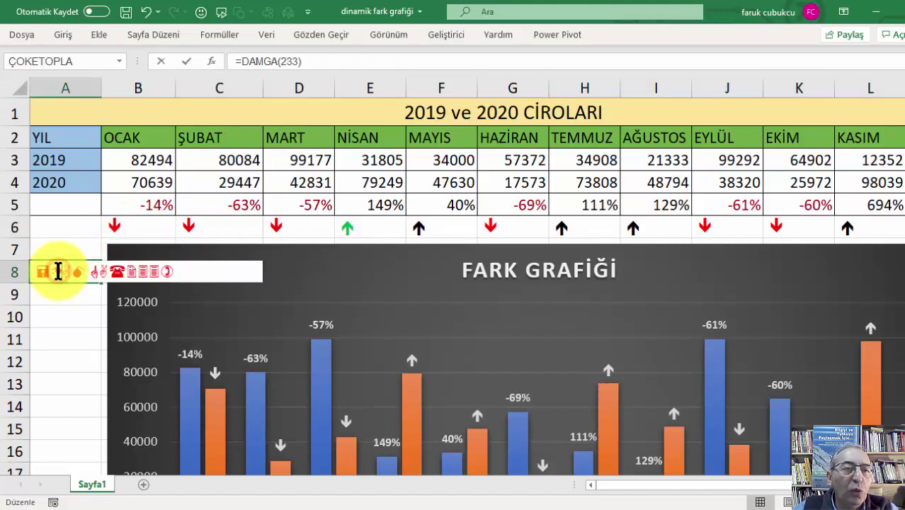
left_click(293, 61)
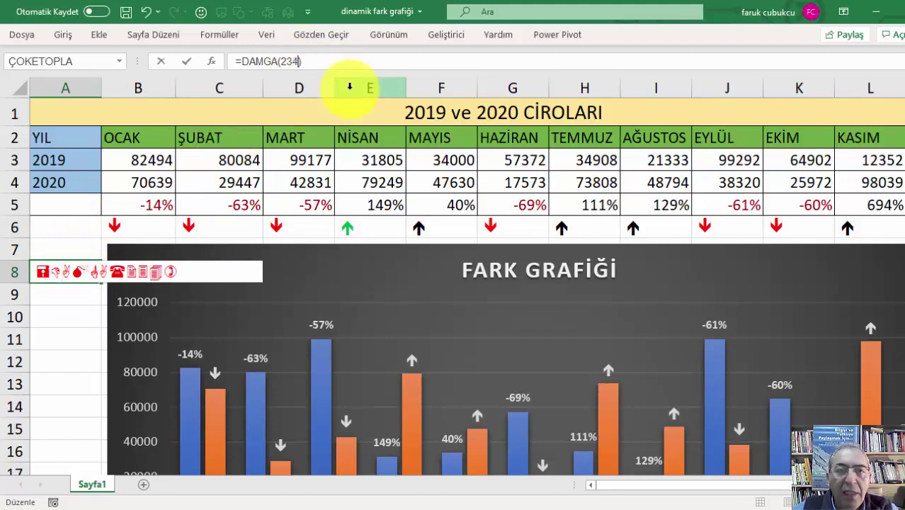
key("Return")
left_click(68, 273)
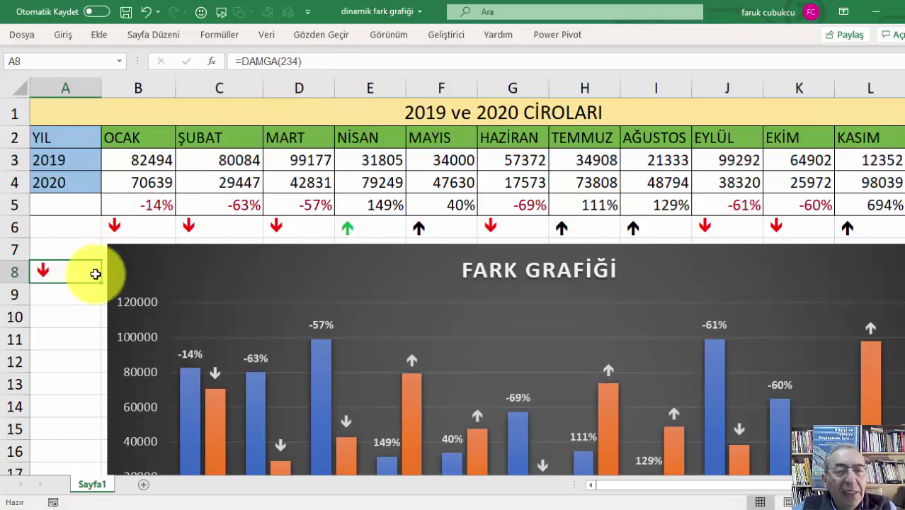
scroll(98, 274, "down", 1, "ctrl")
scroll(97, 283, "down", 1, "ctrl")
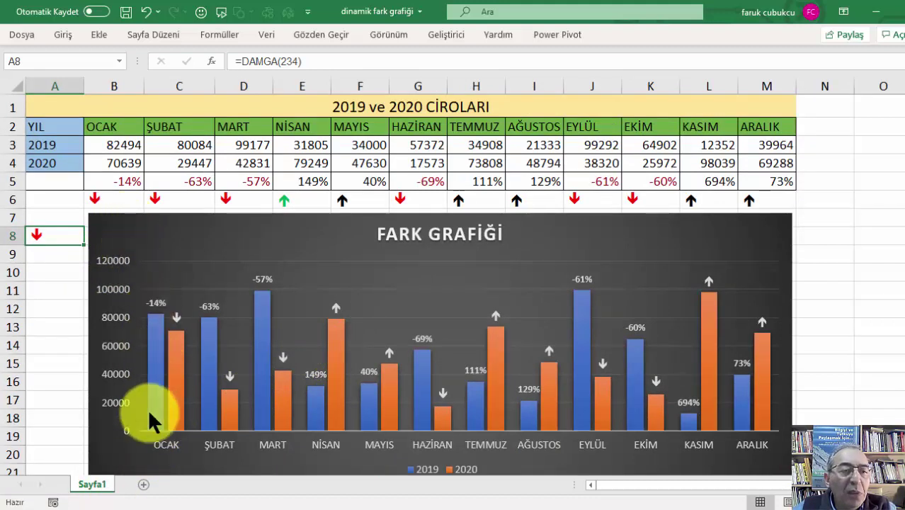
left_click(156, 321)
left_click(157, 303)
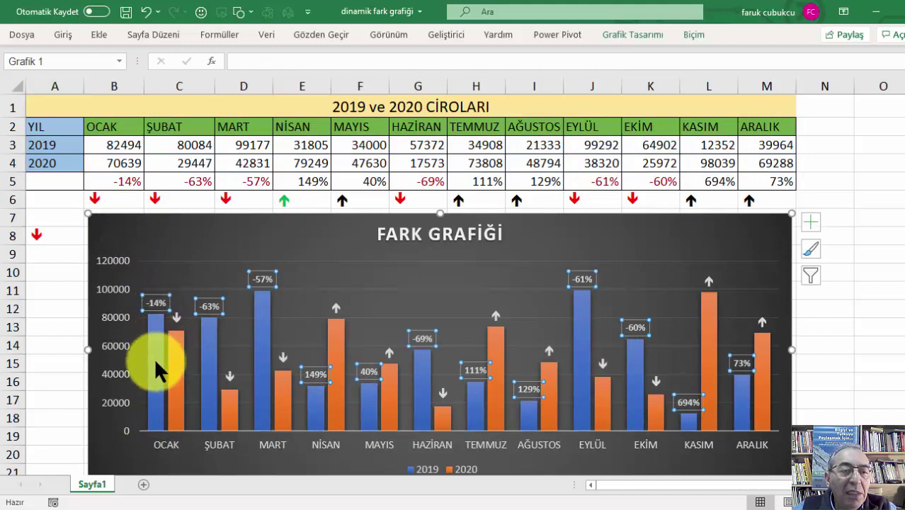
left_click(176, 318)
left_click_drag(121, 199, 761, 200)
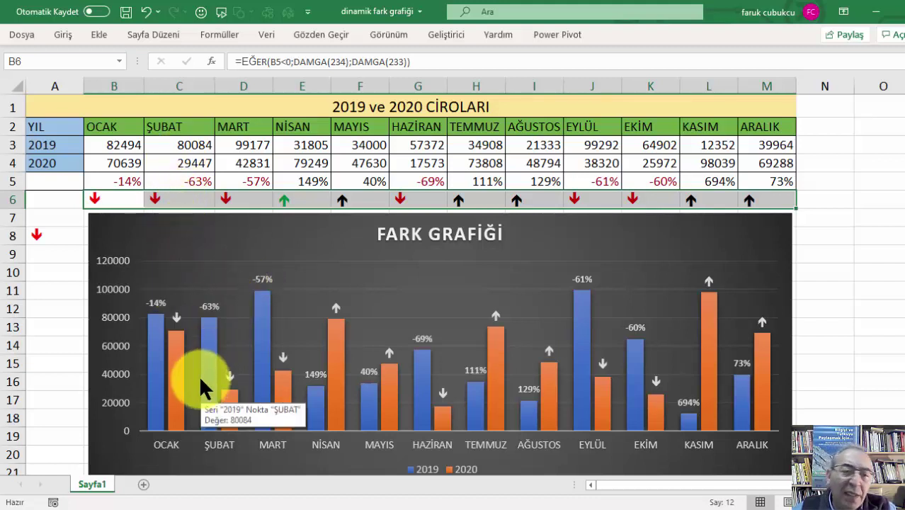
left_click_drag(128, 198, 644, 198)
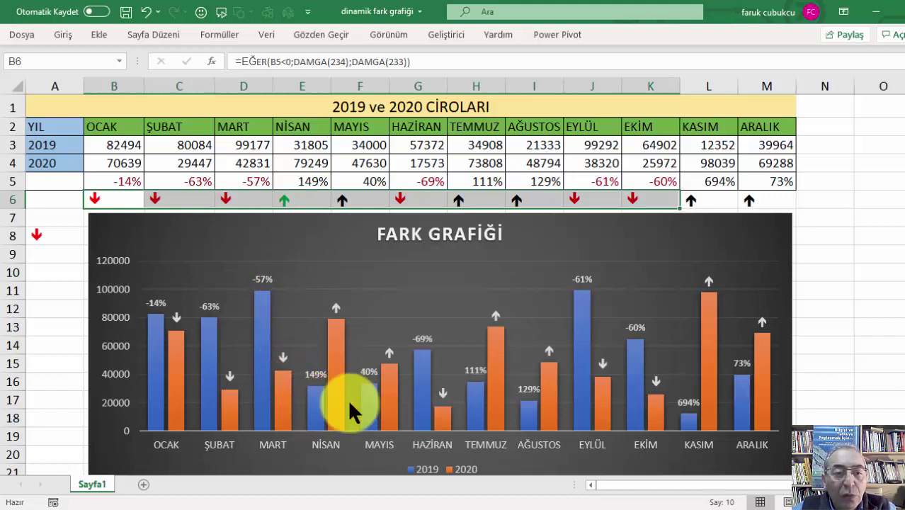
left_click(316, 376)
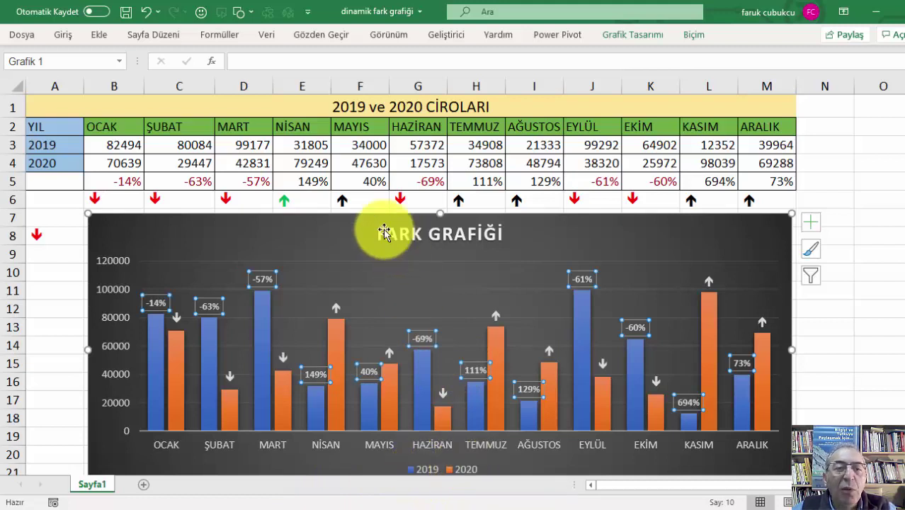
left_click(306, 154)
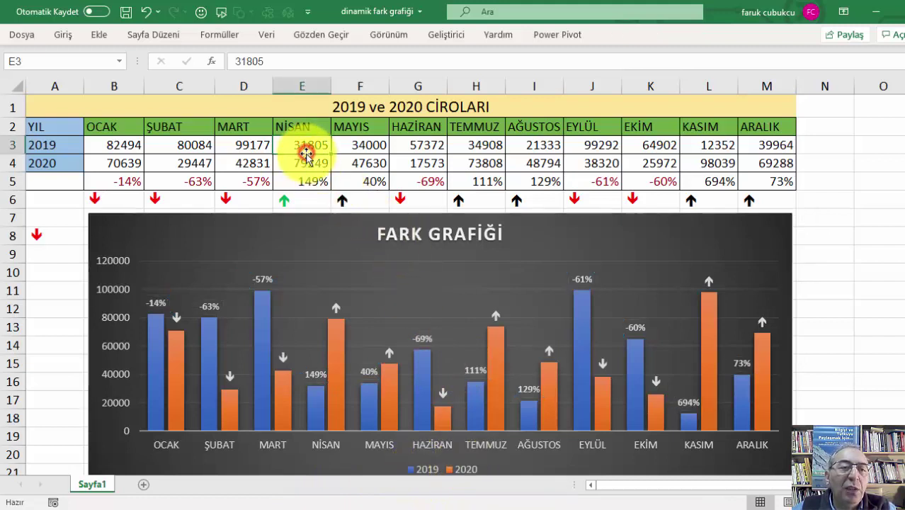
- Duplicate the Sayfa1 sheet and delete the chart from the copy
left_click(88, 482)
left_click_drag(157, 491, 152, 485)
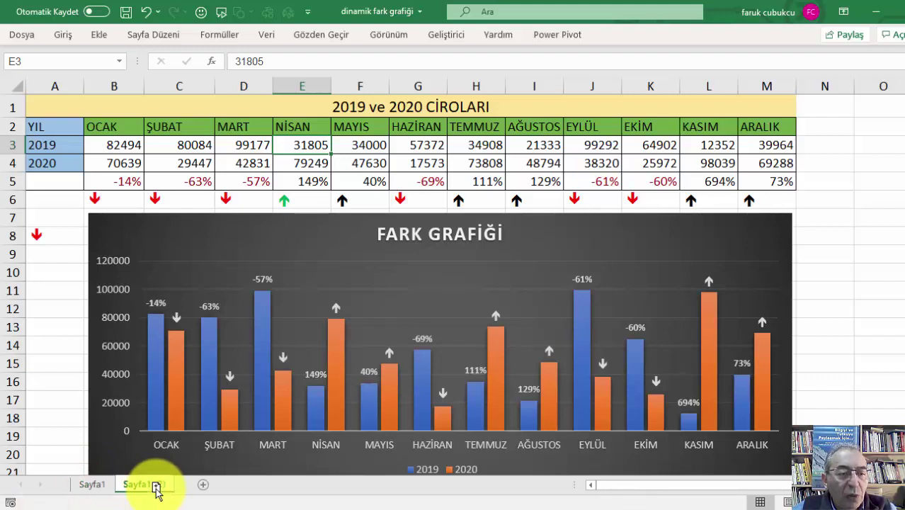
left_click(141, 228)
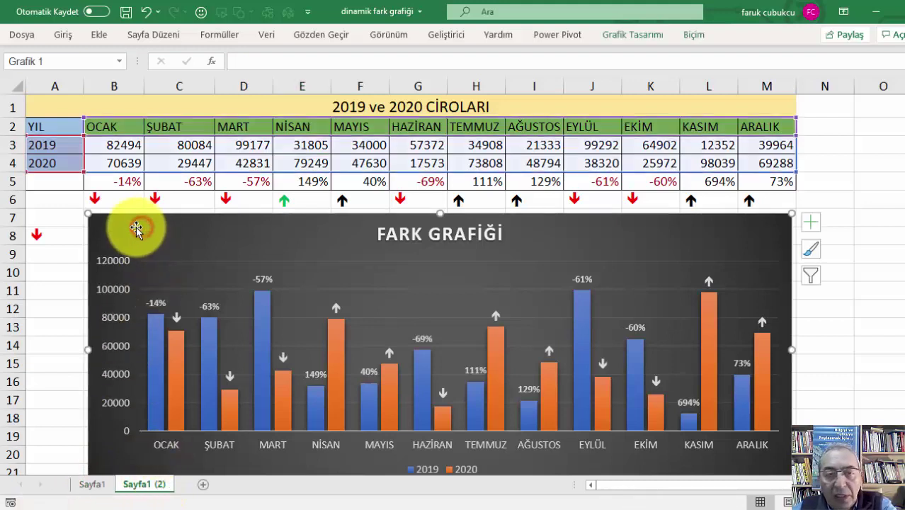
key("Delete")
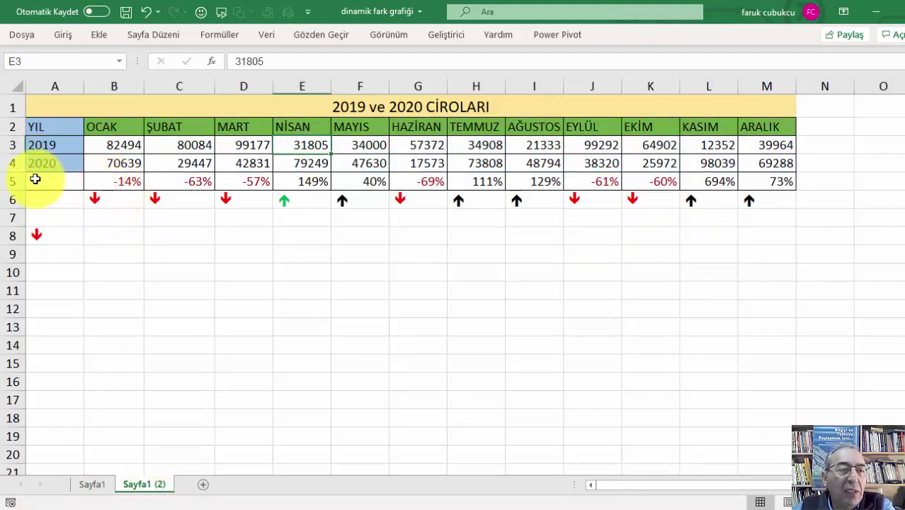
- Clear rows 5–10 holding the percentages and arrows on the copied sheet
left_click_drag(10, 182, 8, 273)
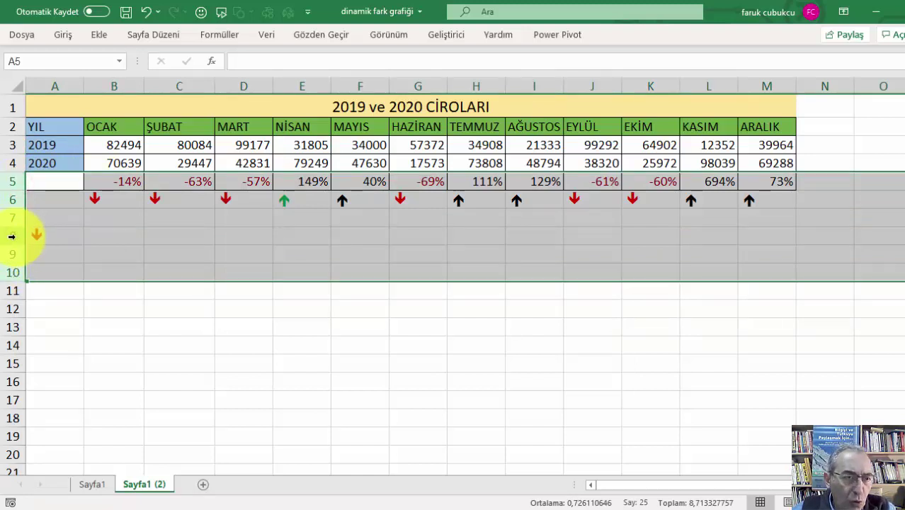
right_click(14, 237)
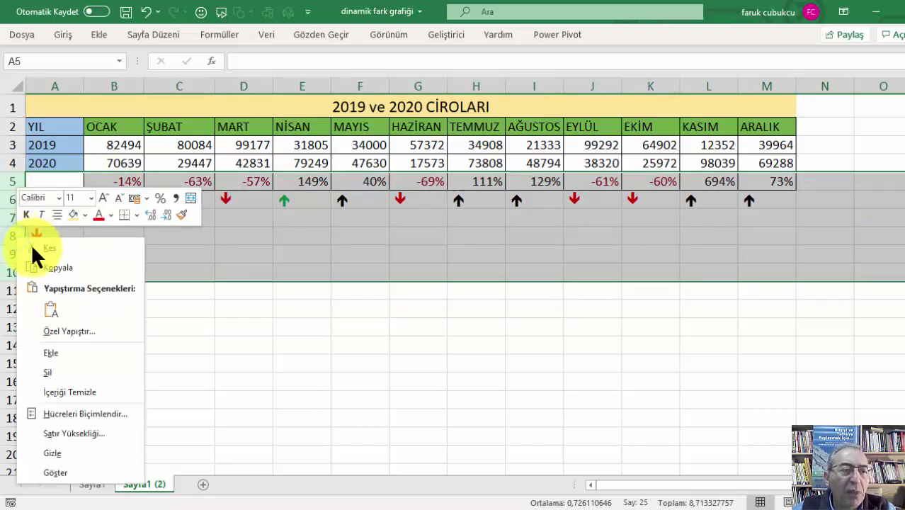
left_click(67, 364)
left_click(177, 201)
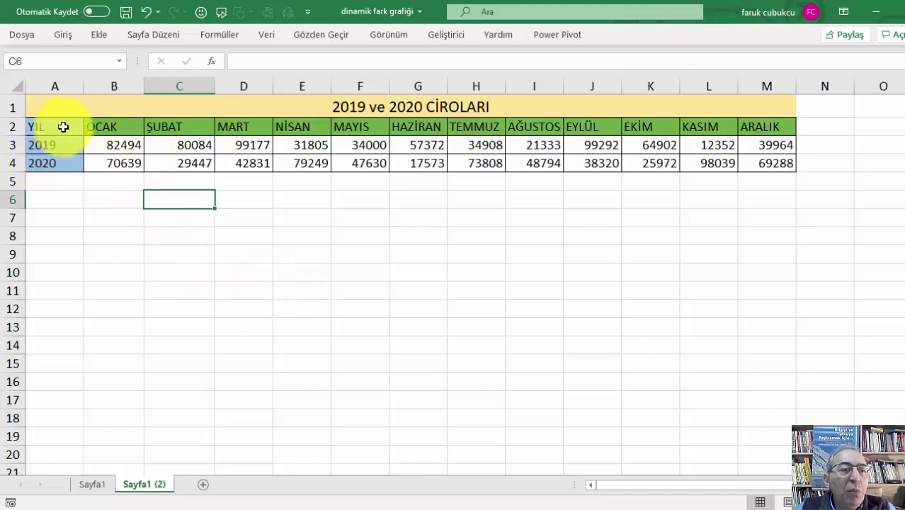
- Paste A2:M4 transposed at P1, listing months down rows with 2019 and 2020 columns
left_click_drag(62, 125, 764, 158)
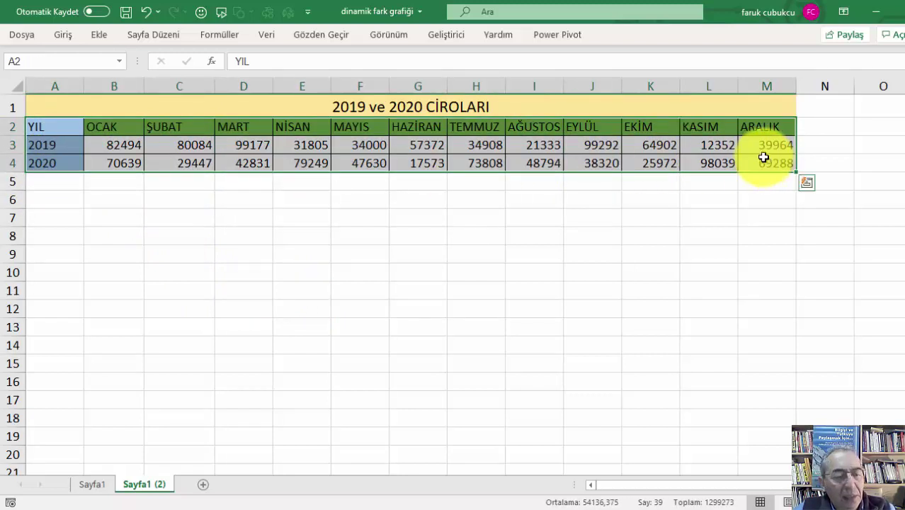
key("ctrl+c")
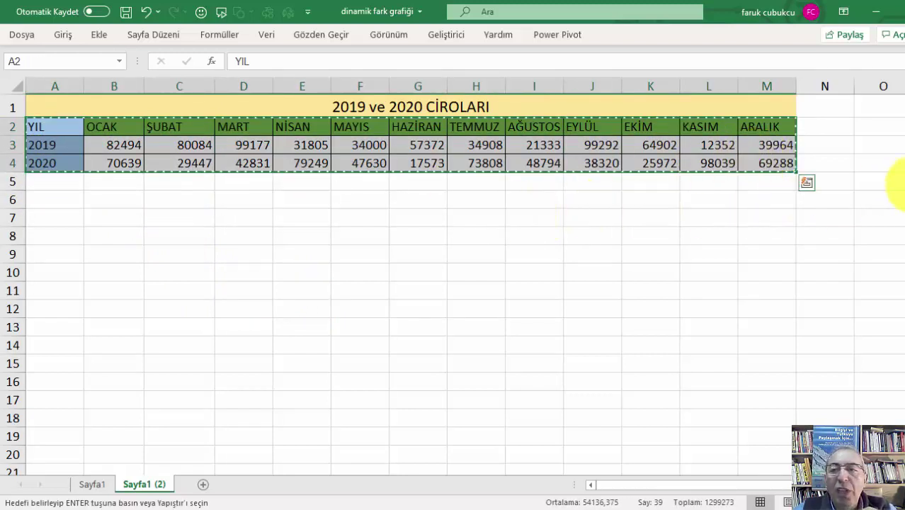
left_click(901, 110)
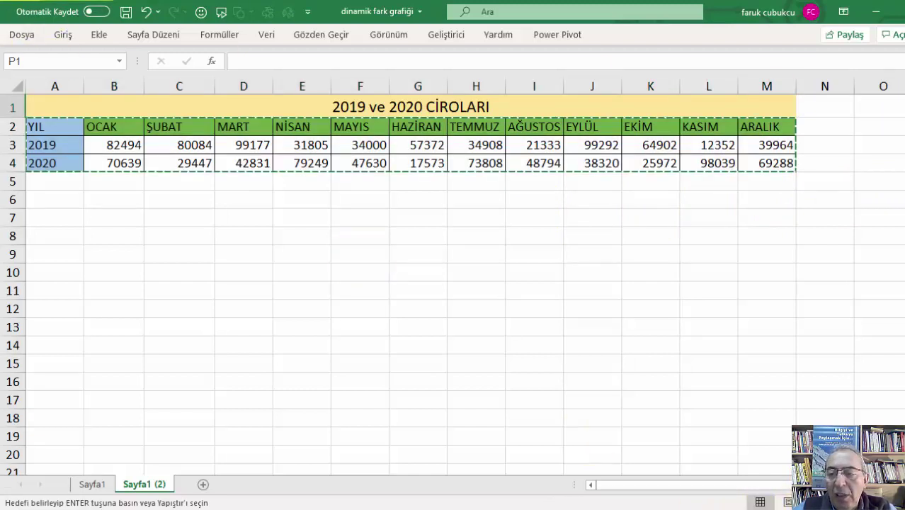
left_click(64, 35)
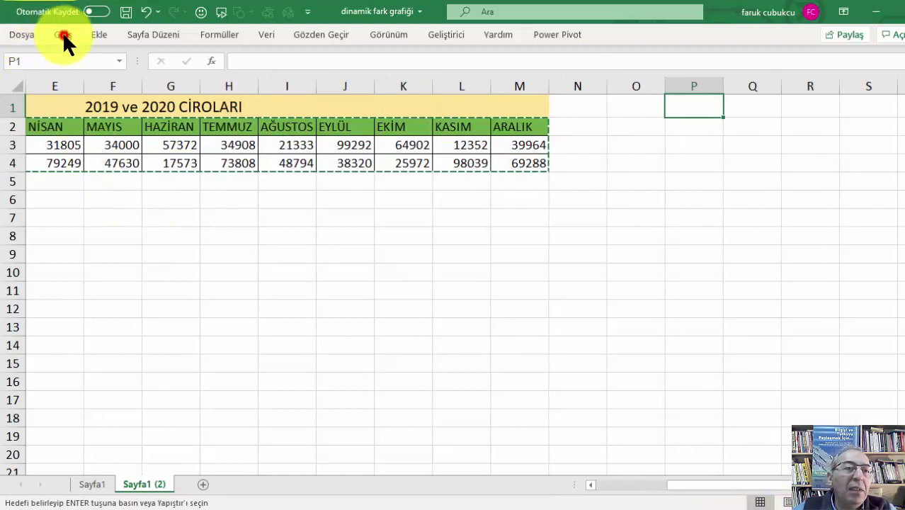
left_click(20, 88)
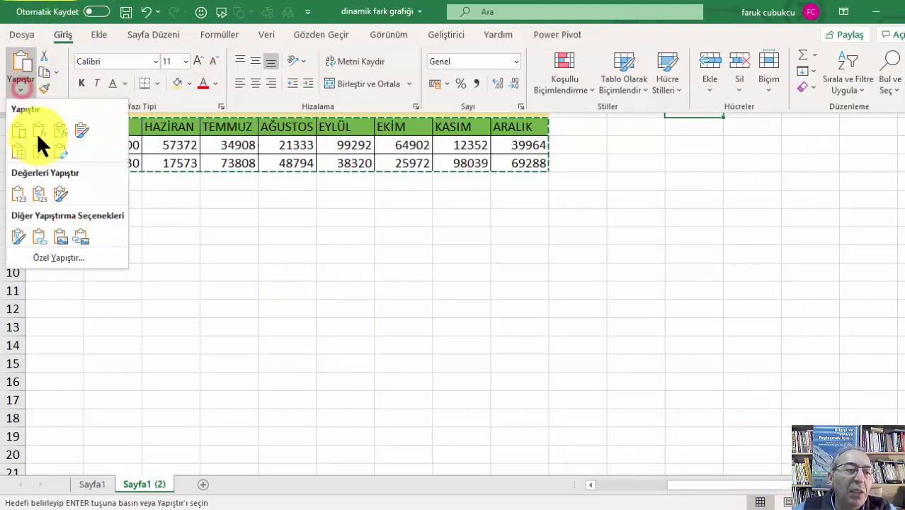
left_click(45, 255)
left_click(581, 397)
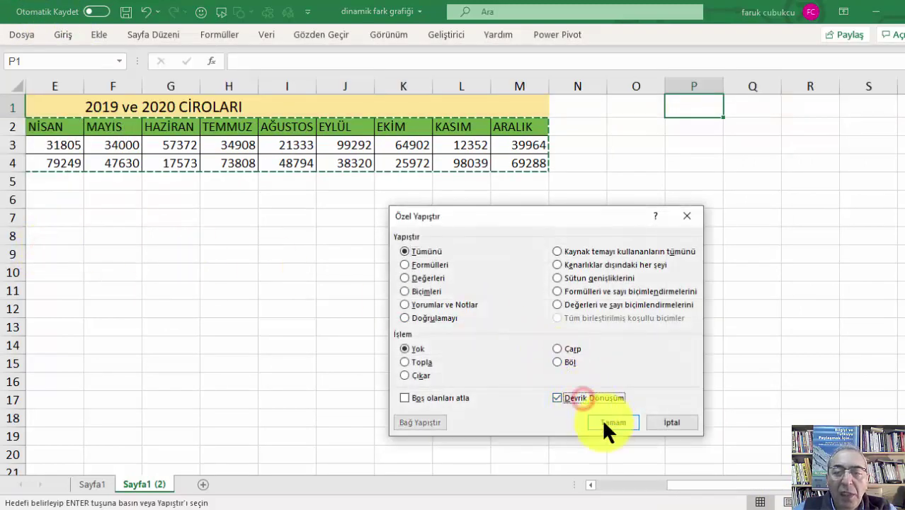
left_click(606, 422)
left_click(753, 259)
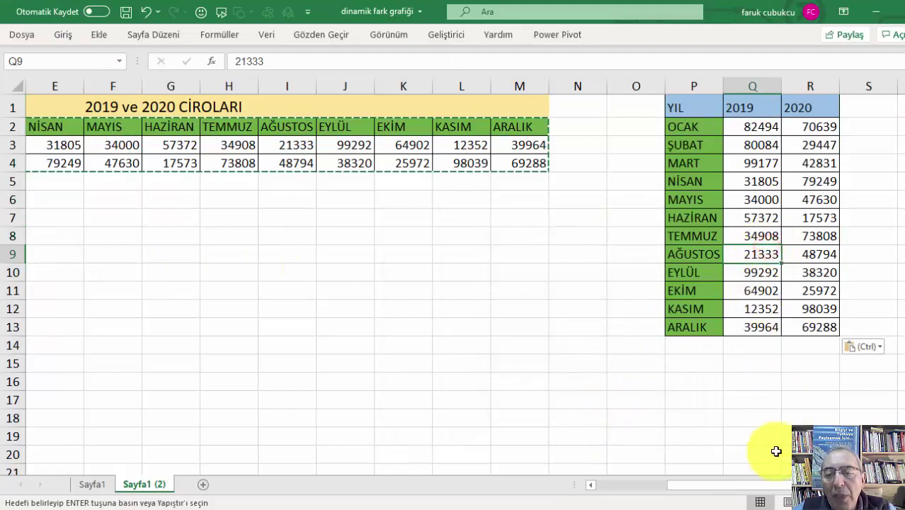
left_click_drag(723, 486, 489, 471)
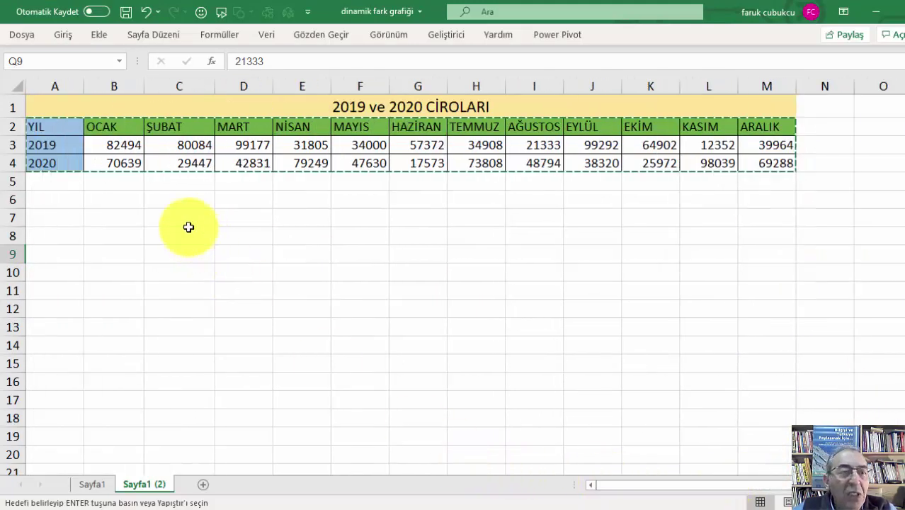
key("ctrl+BackSpace")
- Inspect the January 2019 and 2020 values and the empty cell B5 below them
left_click_drag(748, 487, 461, 469)
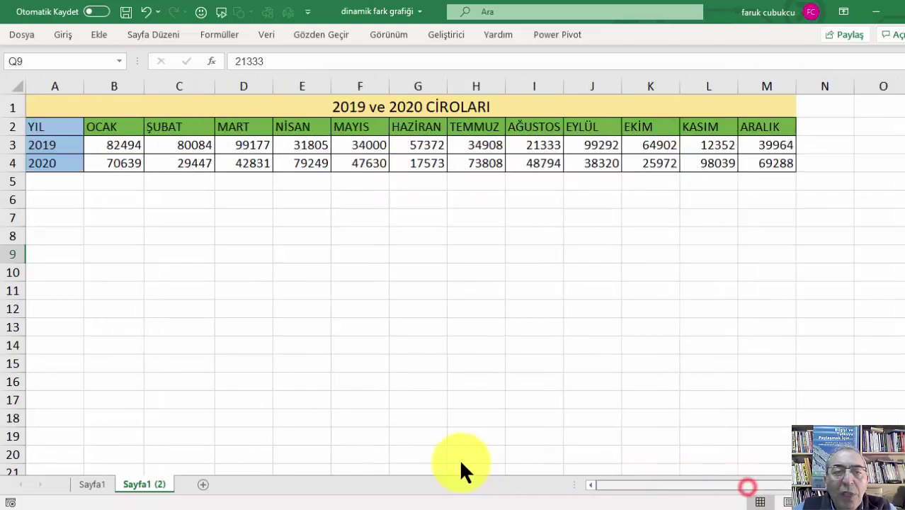
left_click(230, 212)
left_click(115, 185)
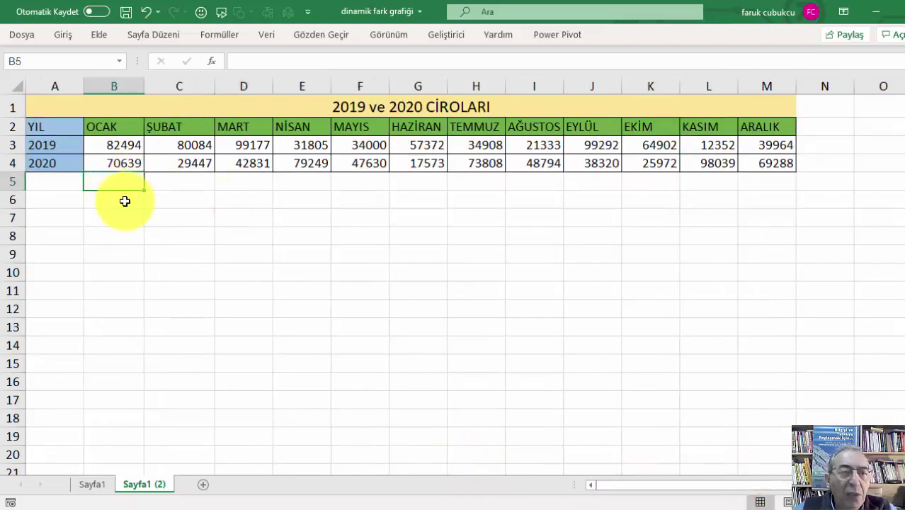
scroll(123, 201, "up", 2, "ctrl")
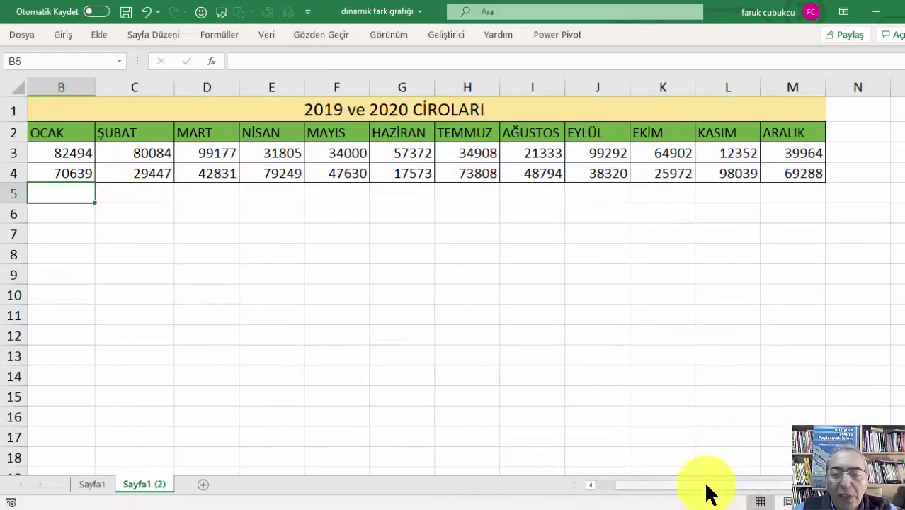
left_click_drag(707, 488, 410, 450)
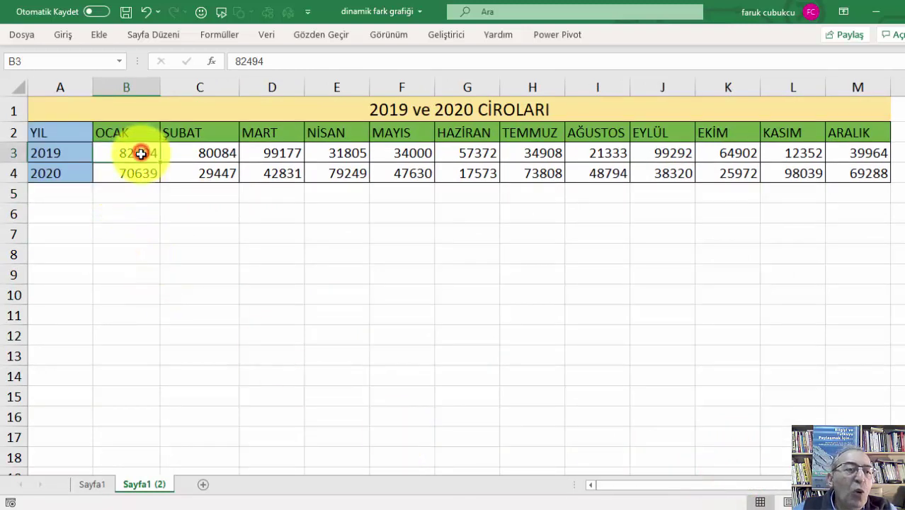
left_click_drag(142, 153, 129, 187)
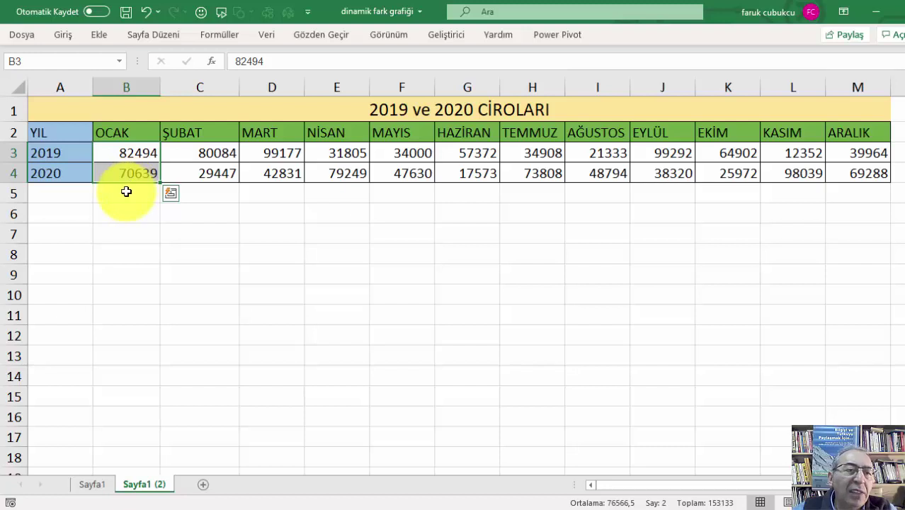
left_click_drag(139, 153, 134, 178)
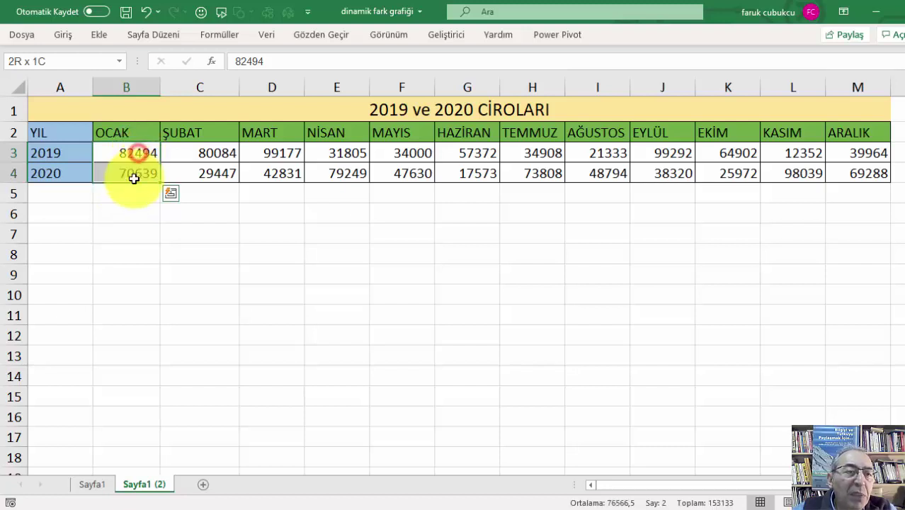
left_click(131, 153)
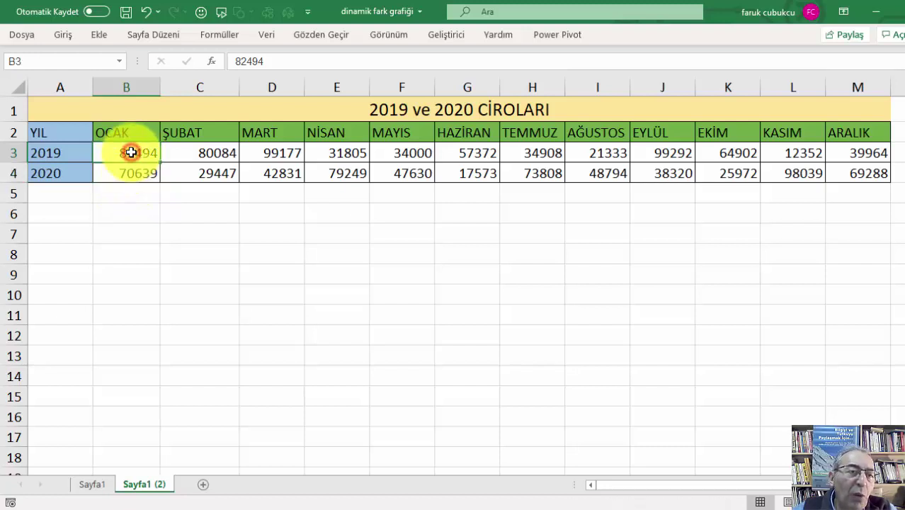
left_click(117, 191)
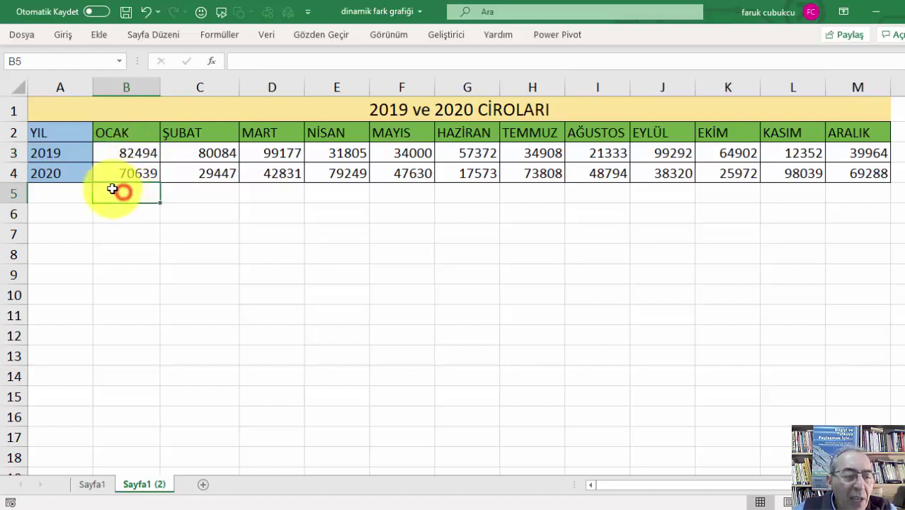
type("=")
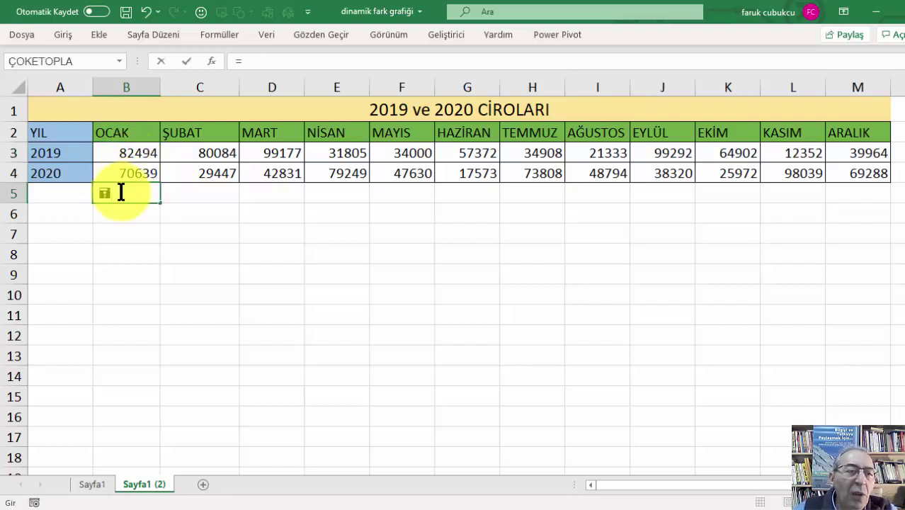
key("Escape")
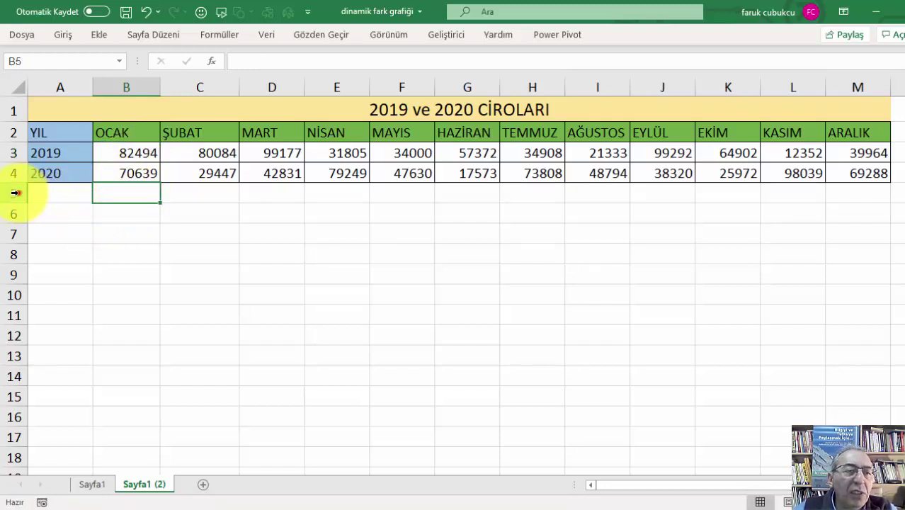
- Clear the formatting from all of row 5 and reselect B5
left_click(14, 192)
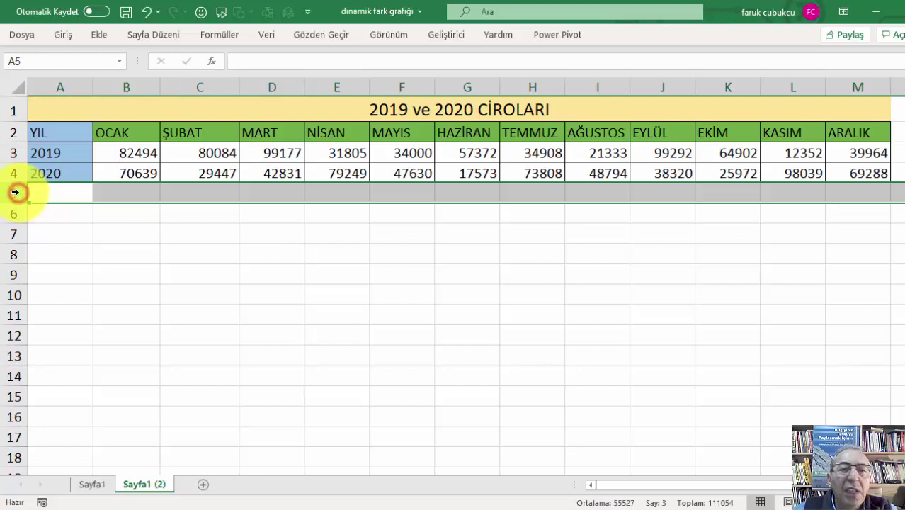
left_click(62, 36)
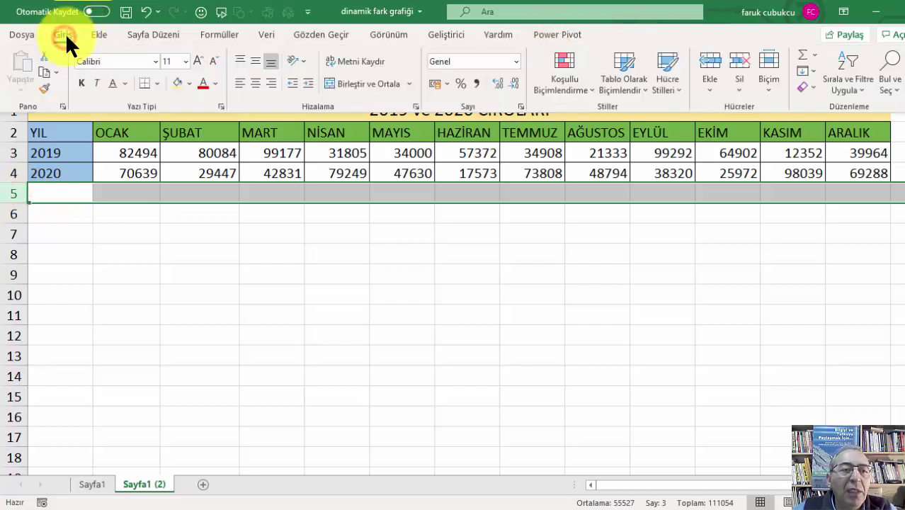
left_click(812, 85)
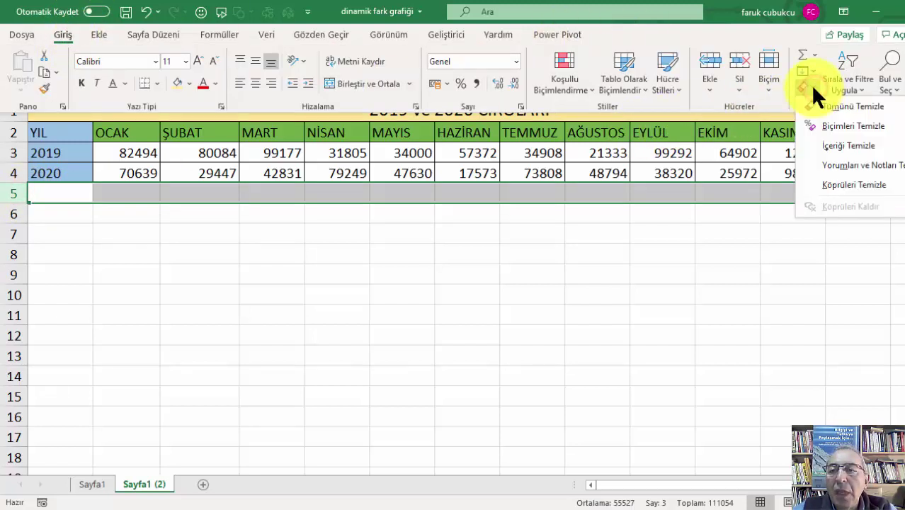
left_click(853, 106)
left_click(154, 226)
left_click(141, 193)
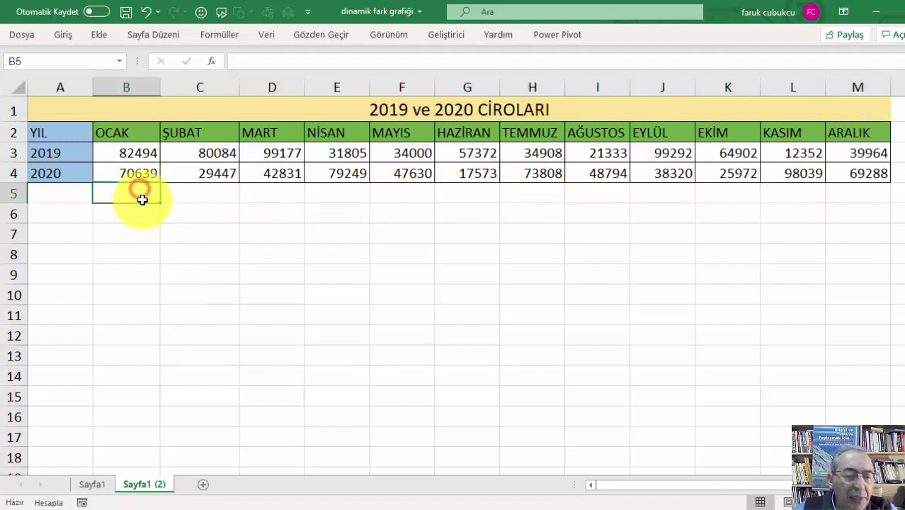
- Enter a first January difference formula in B5 from B4 and B3, then inspect it
type("=")
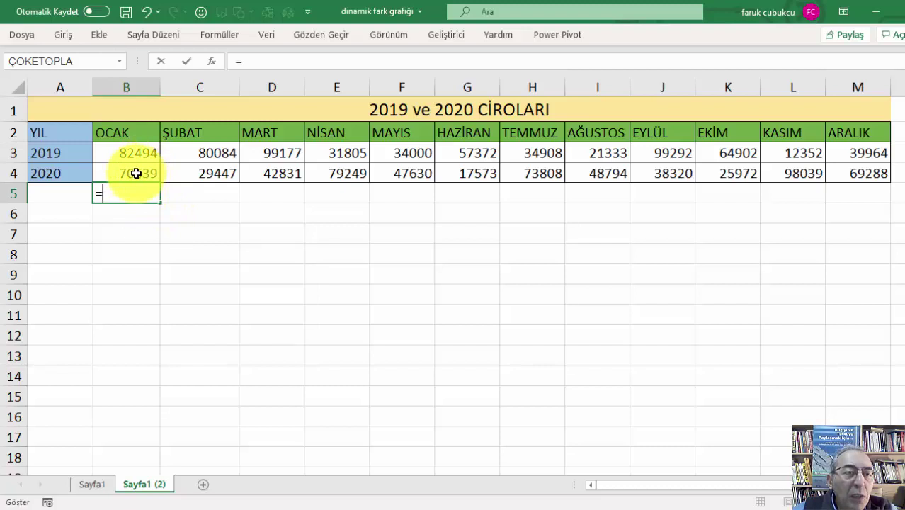
left_click(136, 174)
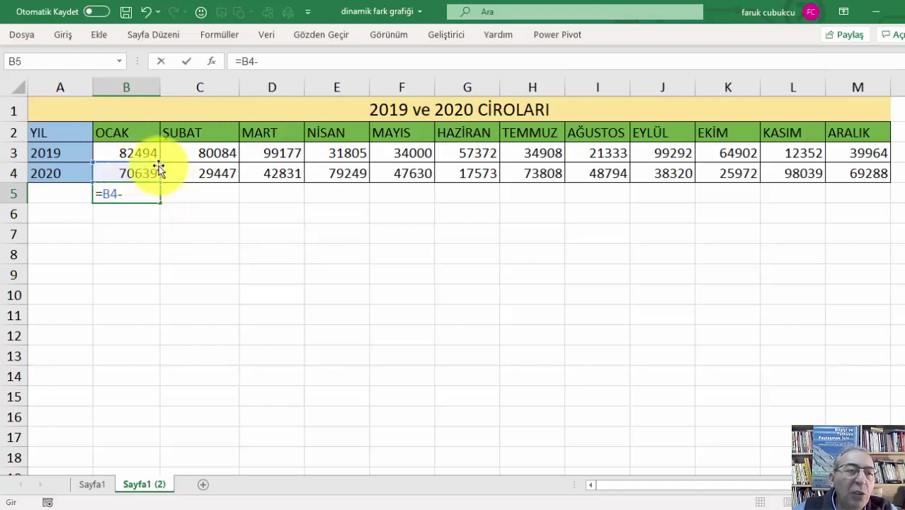
left_click(152, 150)
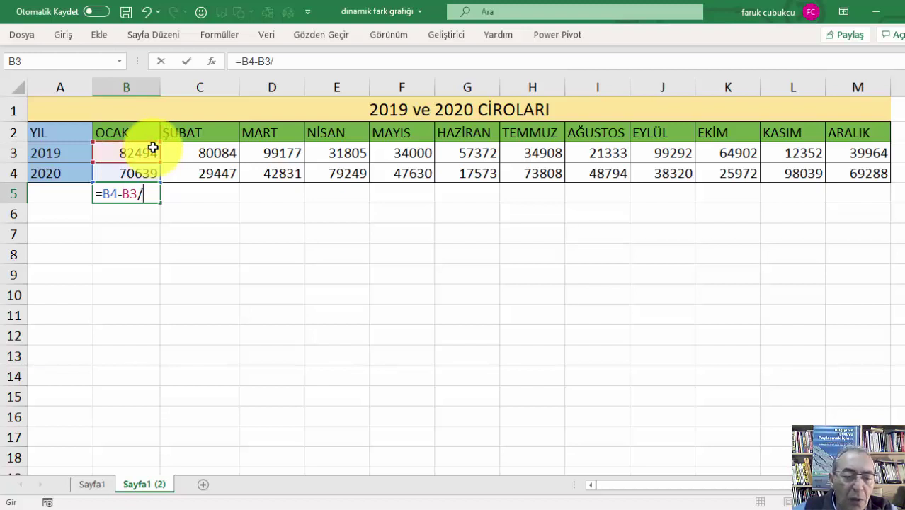
key("Return")
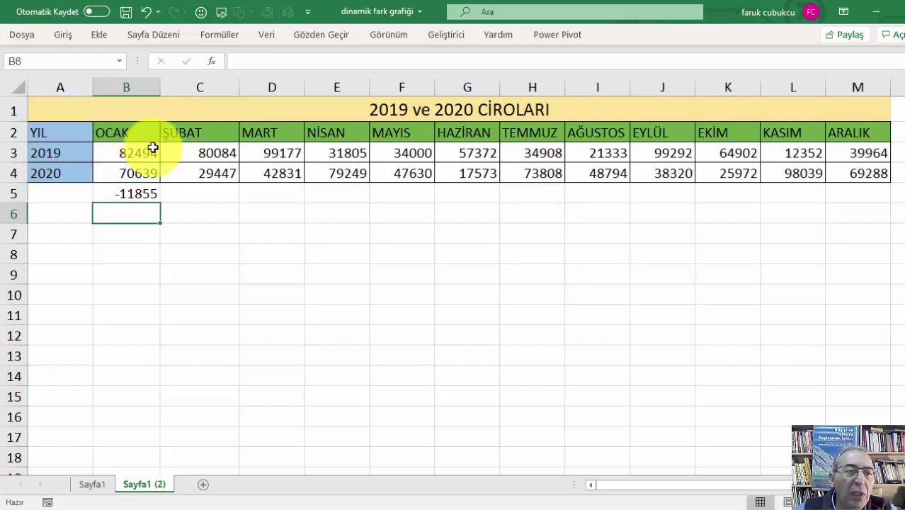
left_click(127, 199)
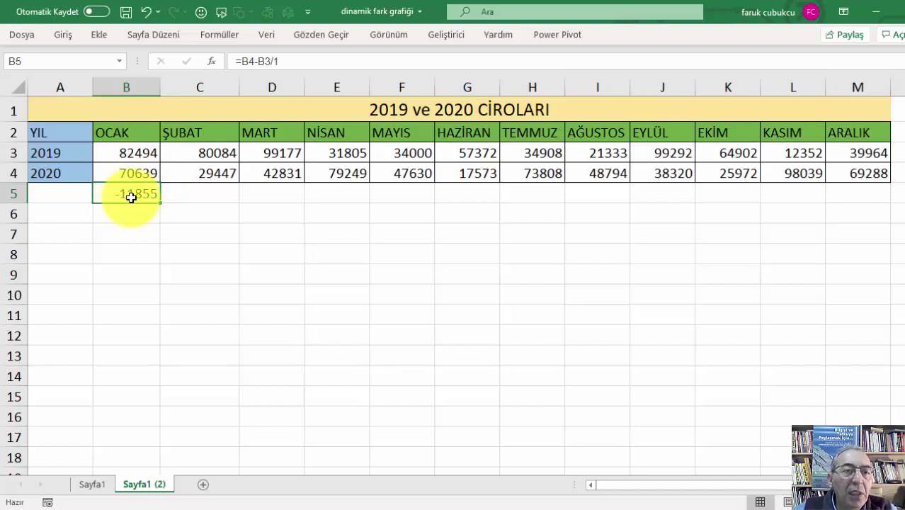
double_click(131, 197)
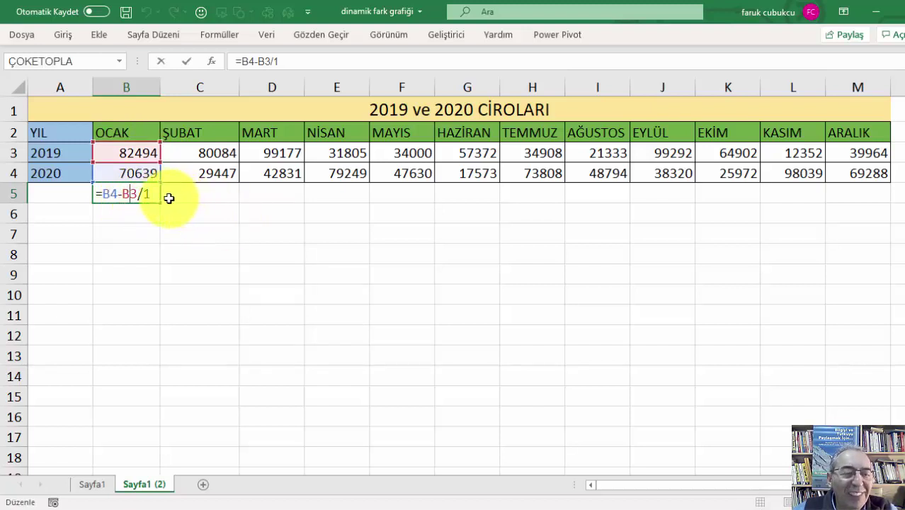
key("Escape")
- Re-enter B5 as =B4/B3-1 and format it as a percentage showing -14%
type("=")
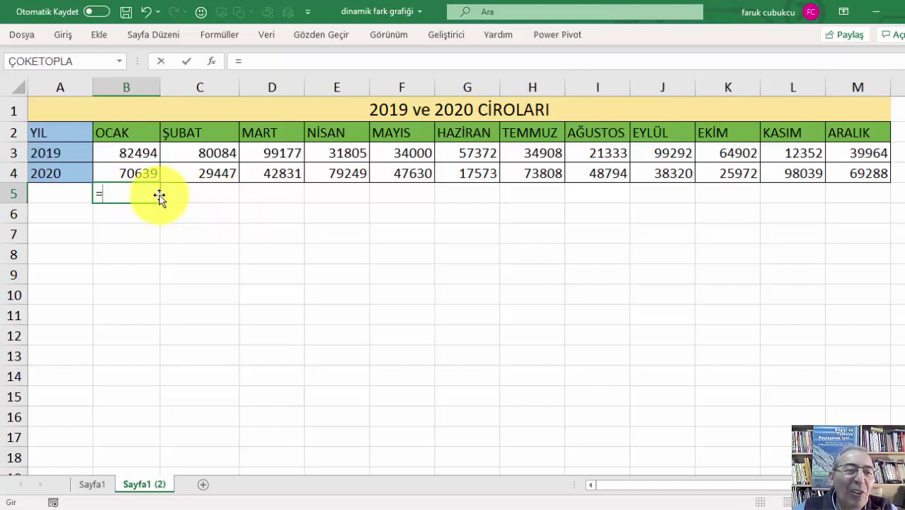
left_click(144, 171)
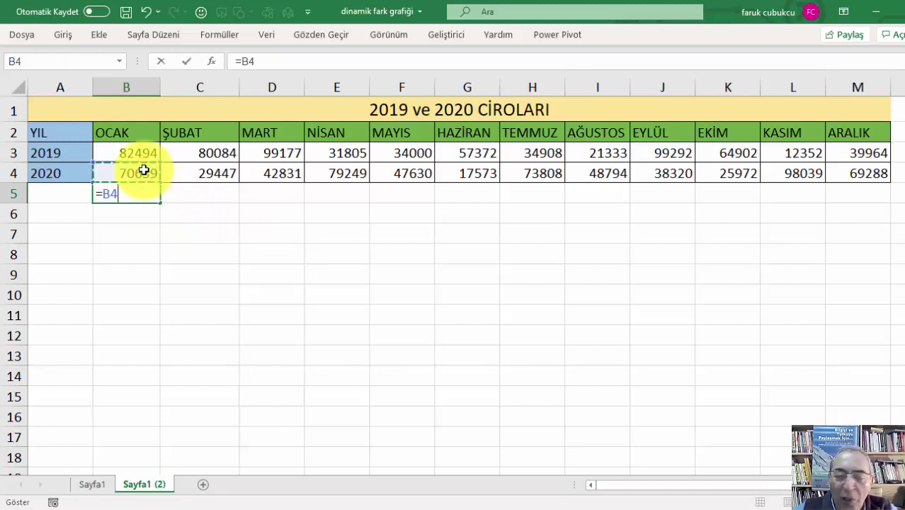
left_click(131, 148)
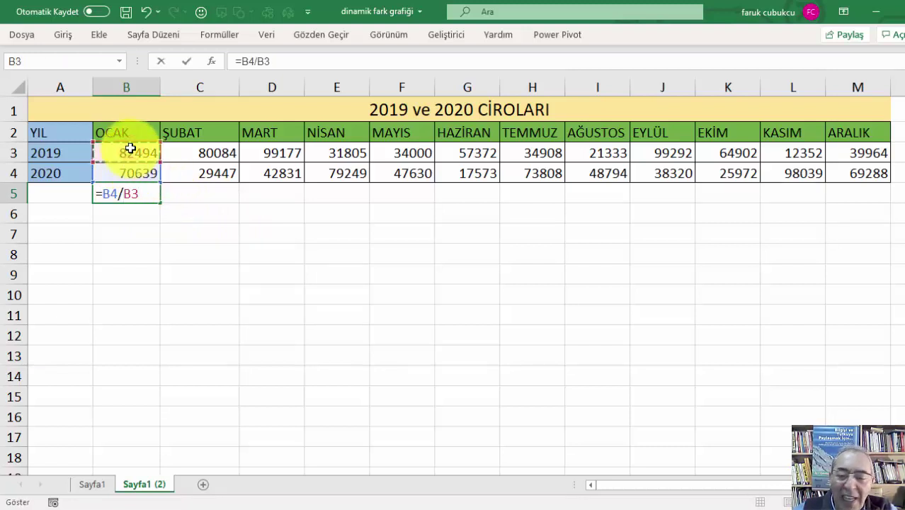
type("1")
key("Return")
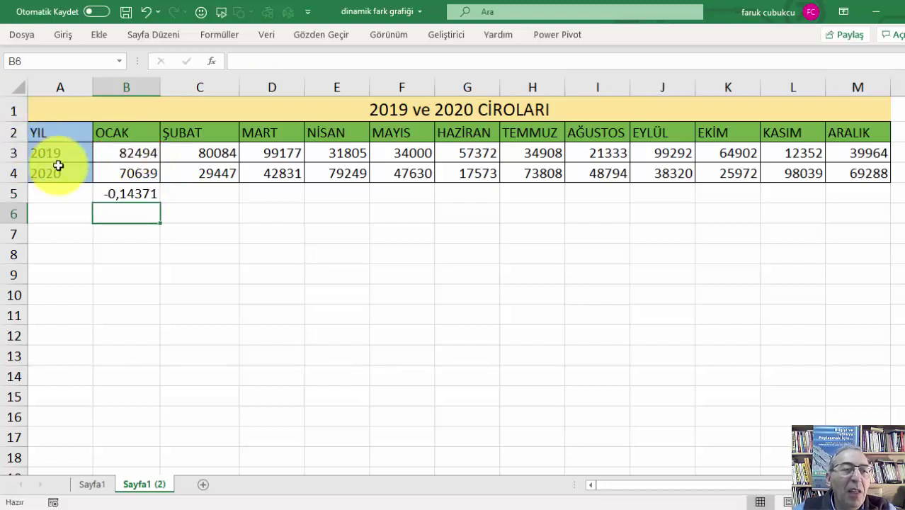
left_click(124, 193)
left_click(66, 35)
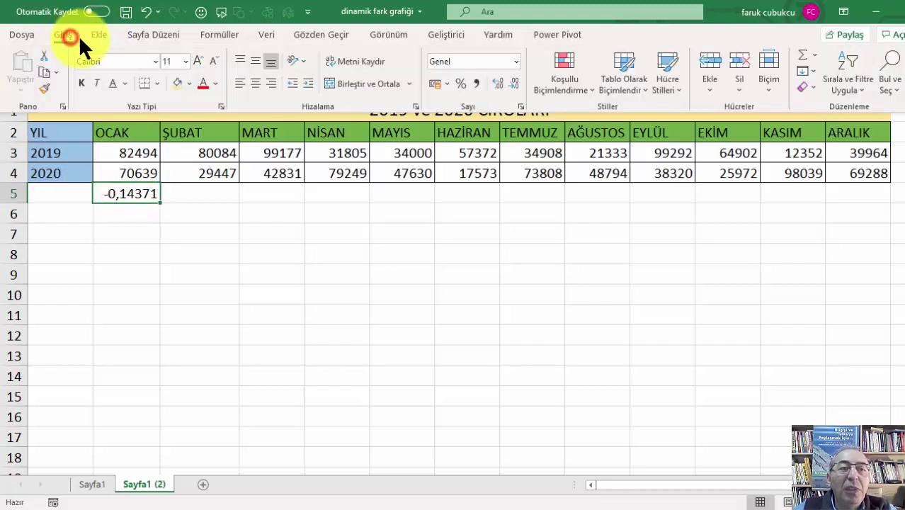
left_click(460, 83)
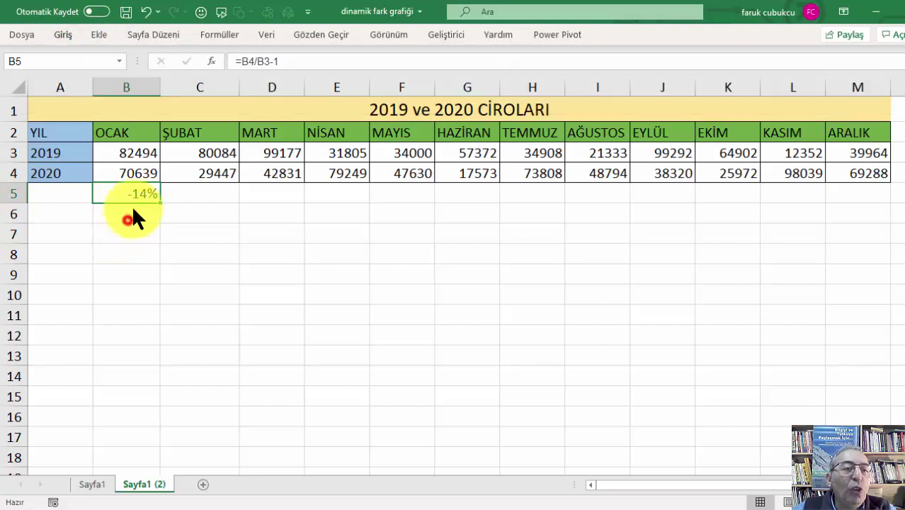
- Clear all contents and formatting from rows 6 through 10
left_click(135, 193)
left_click(137, 209)
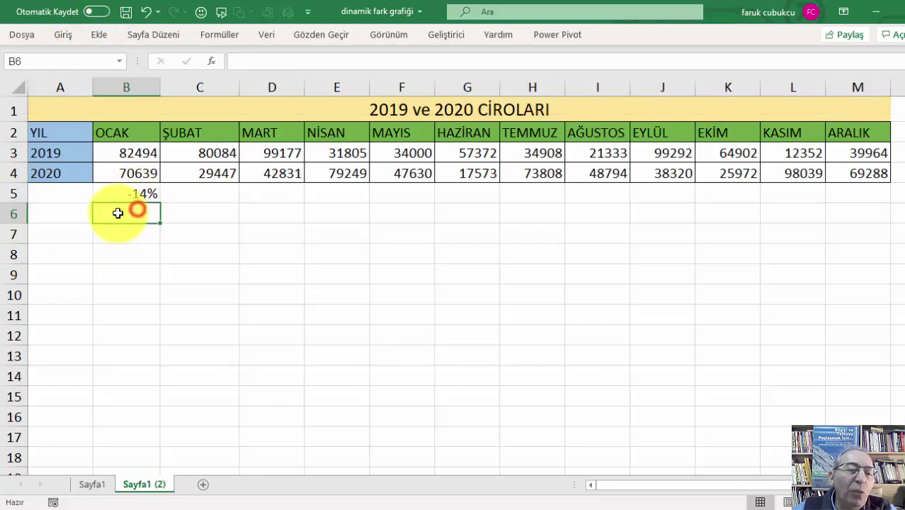
type("=")
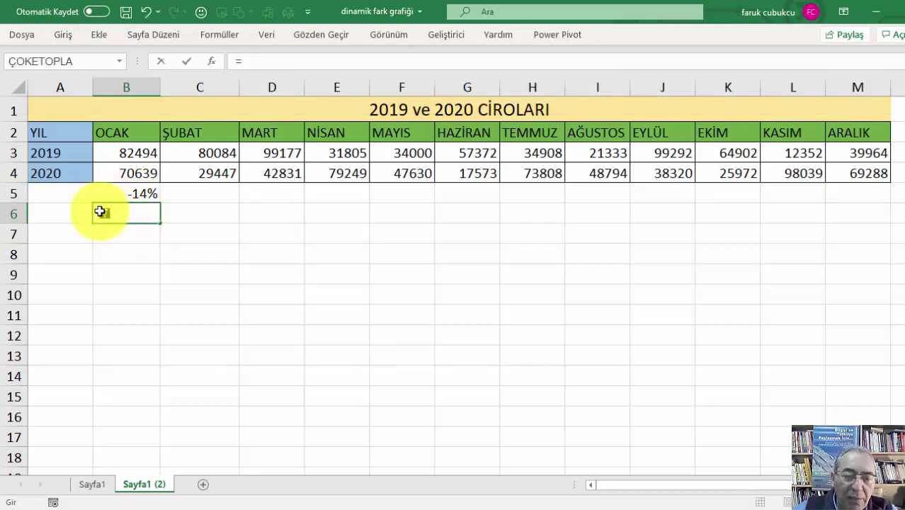
left_click(150, 231)
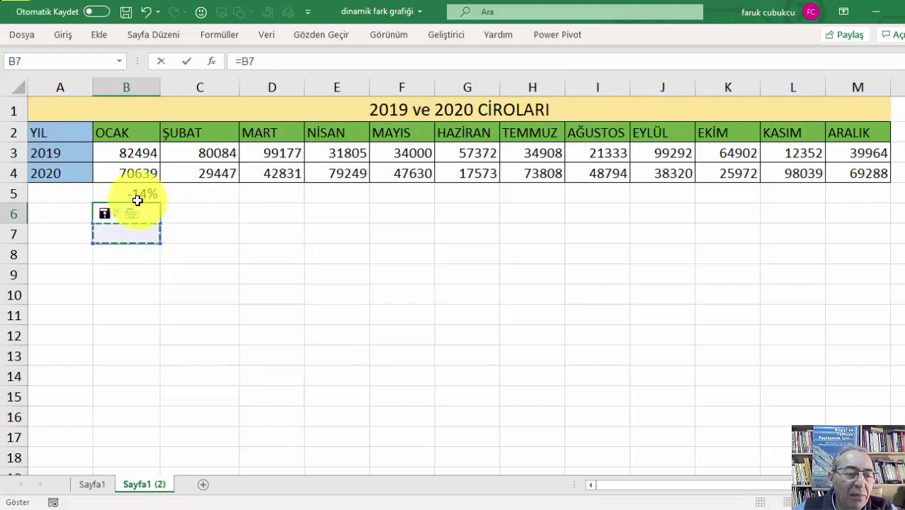
key("Escape")
left_click_drag(13, 214, 14, 298)
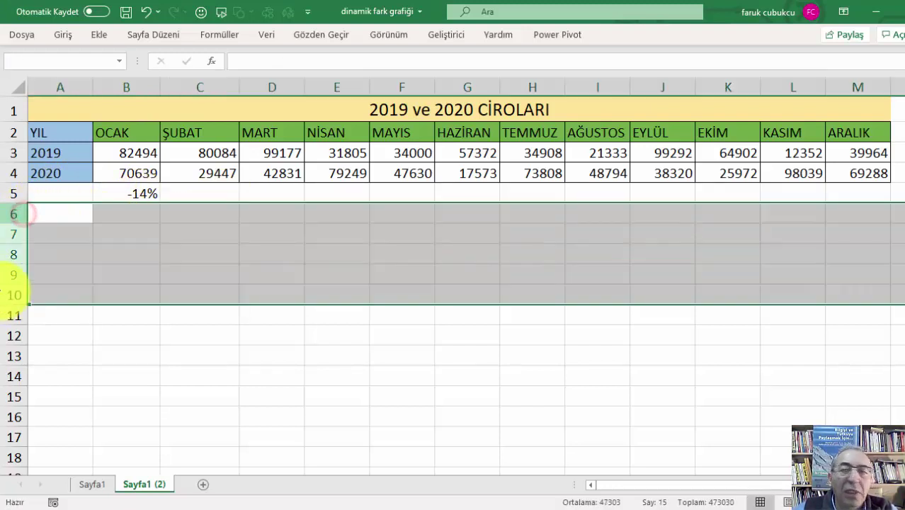
left_click(61, 38)
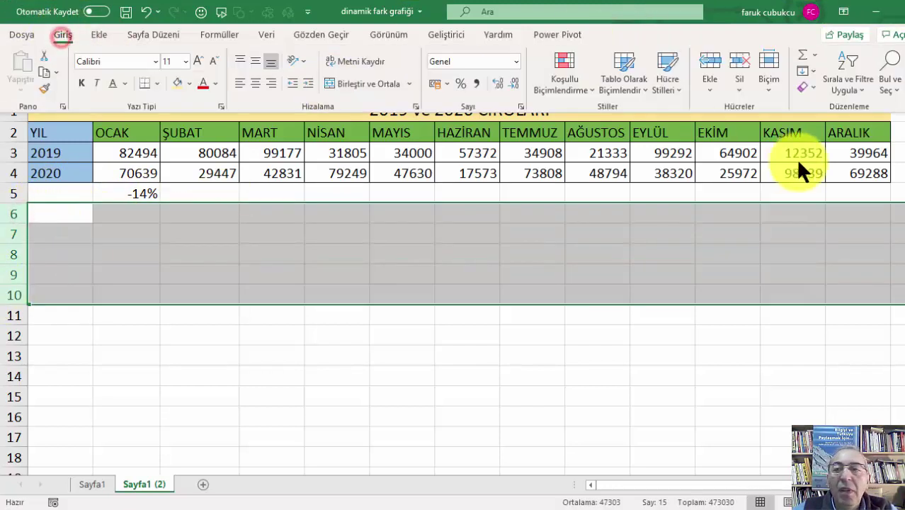
left_click(814, 88)
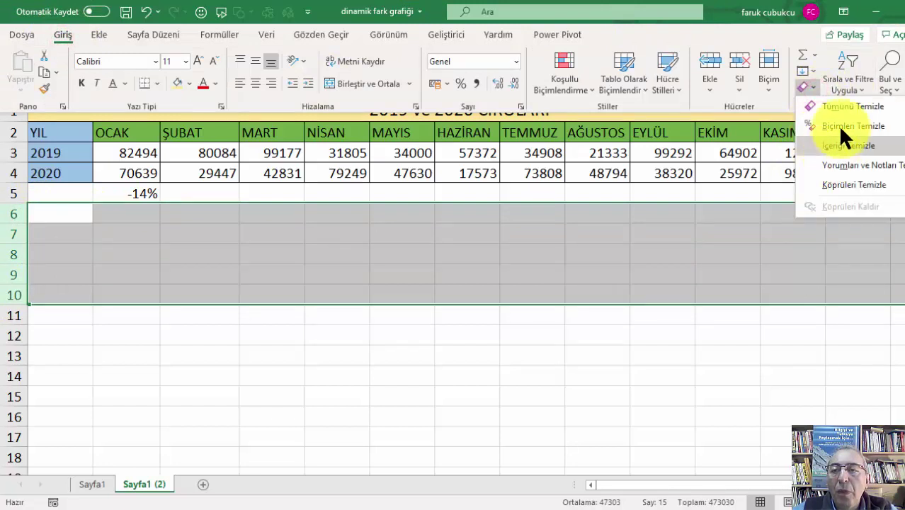
left_click(842, 106)
- Enter =(B4-B3)/B3 in B6, giving -0,14371 for January
left_click(133, 211)
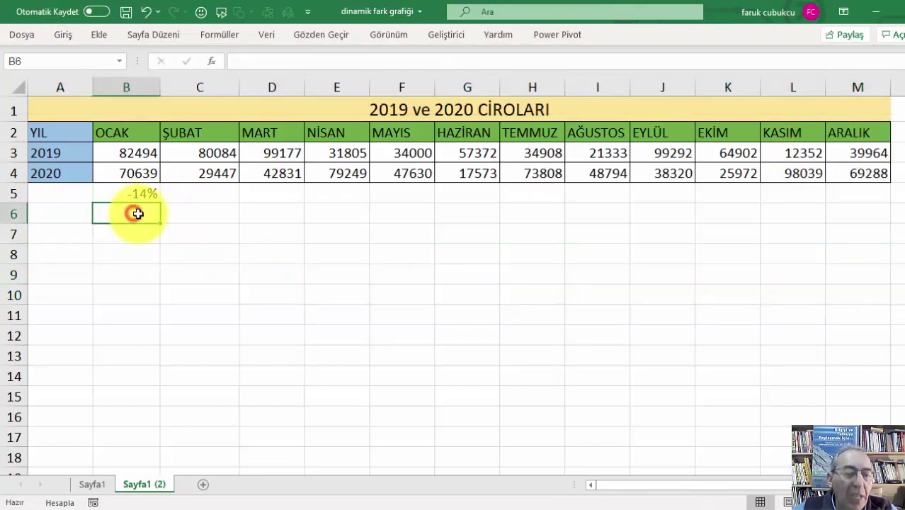
type("=(")
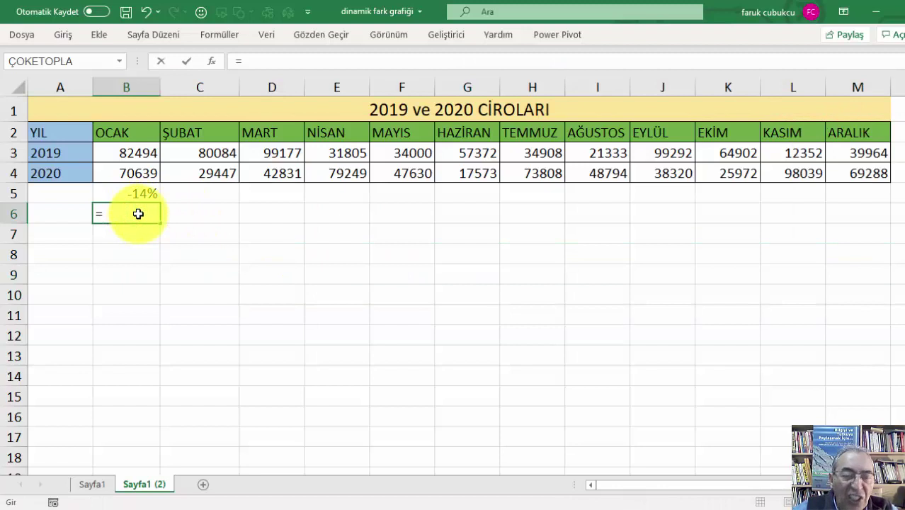
left_click(137, 175)
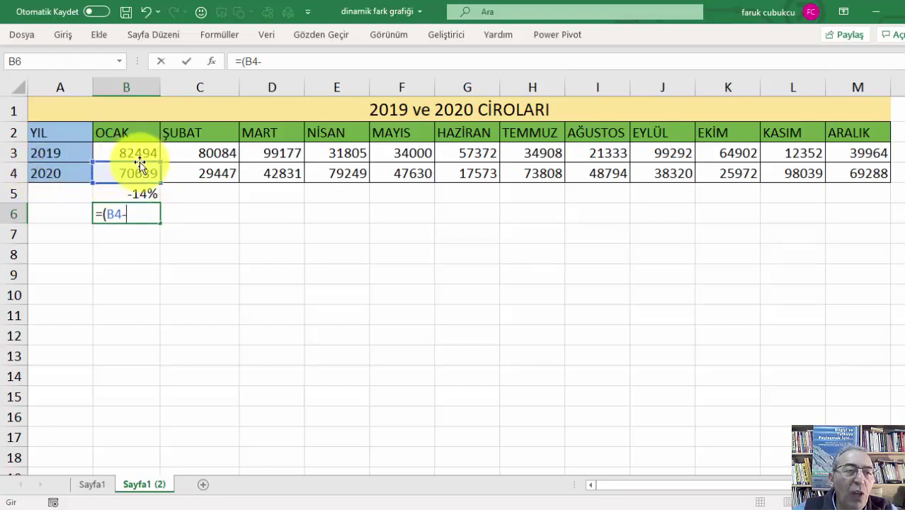
left_click(143, 150)
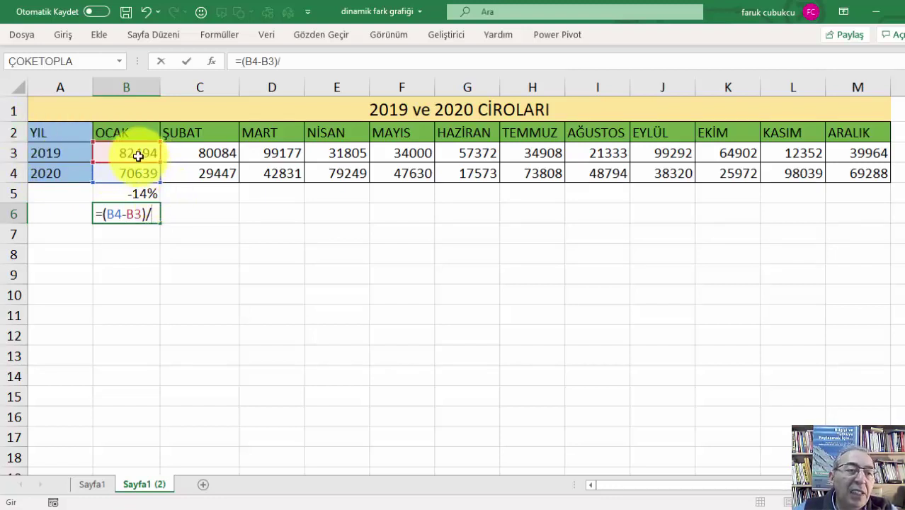
left_click(138, 155)
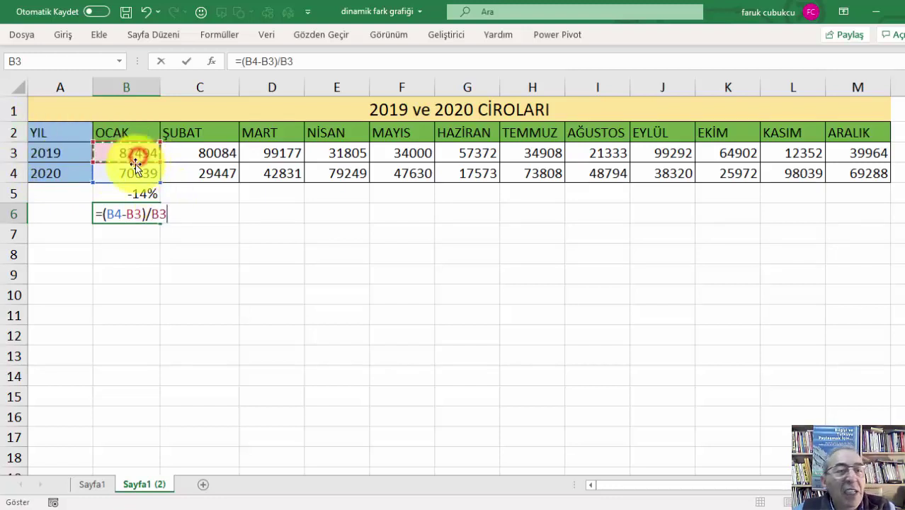
key("Return")
- Format B6 as a percentage and inspect its (B4-B3)/B3 formula
left_click(141, 211)
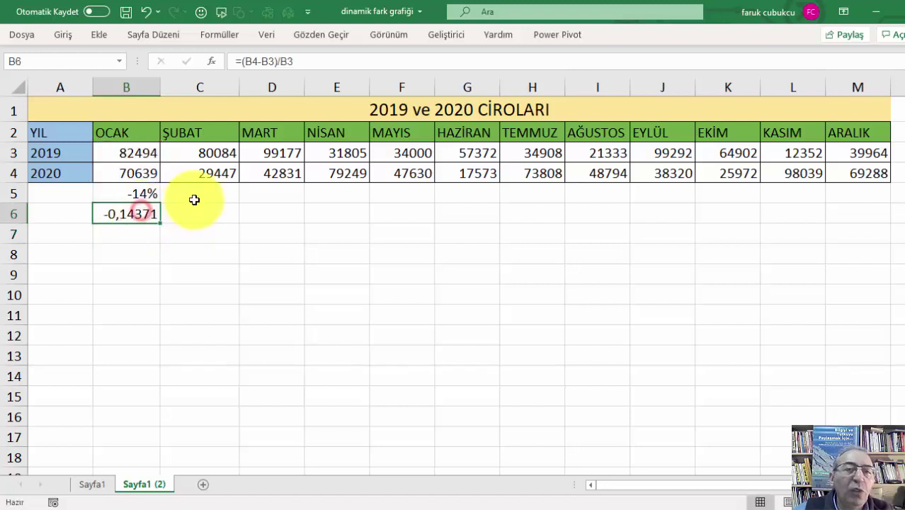
left_click(63, 36)
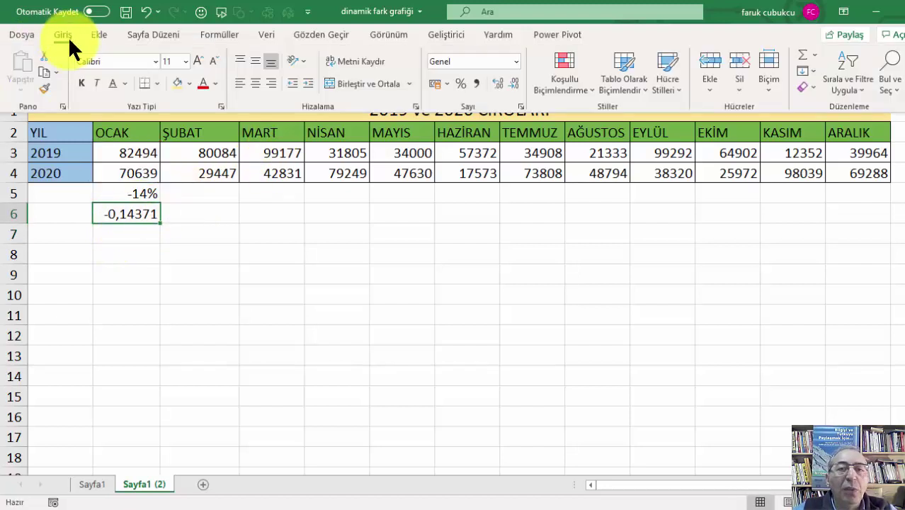
left_click(461, 83)
left_click(176, 227)
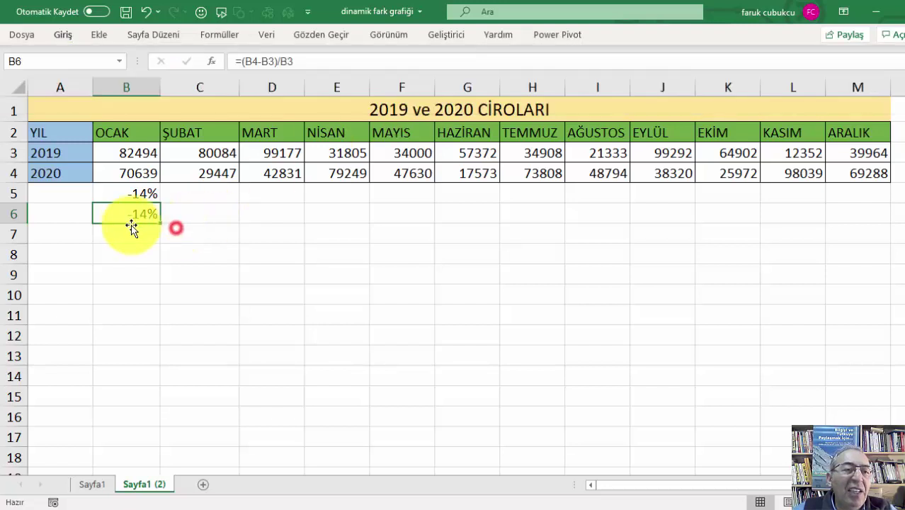
double_click(127, 212)
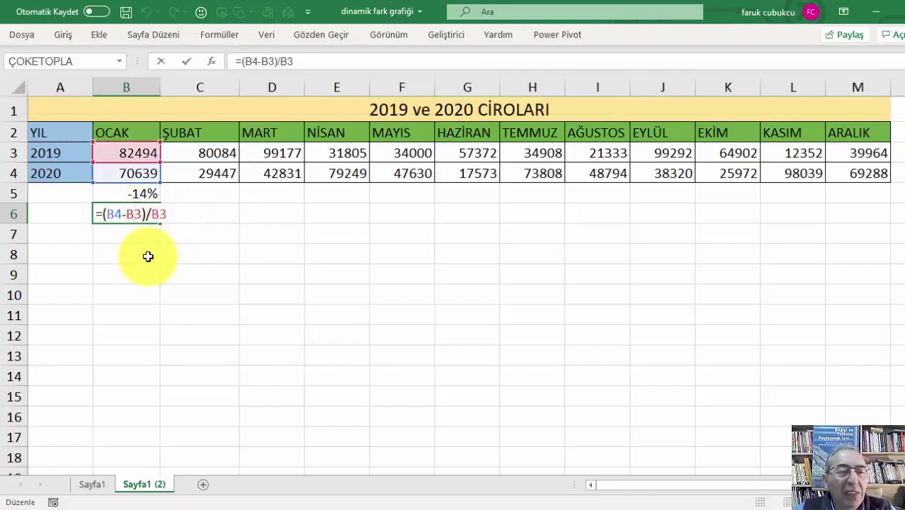
key("Escape")
- Compare with B5's =B4/B3-1, then drag the duplicate B6 calculation out and remove it
double_click(142, 194)
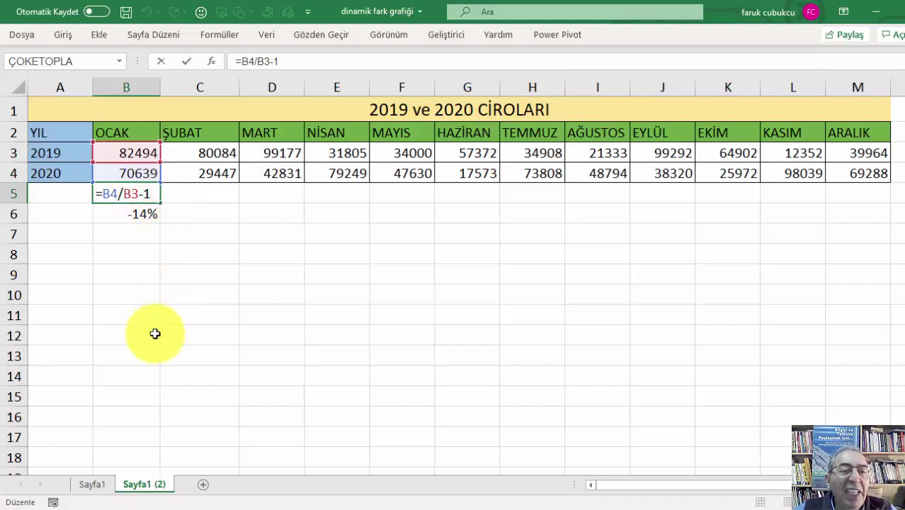
key("Escape")
scroll(161, 320, "up", 1, "ctrl")
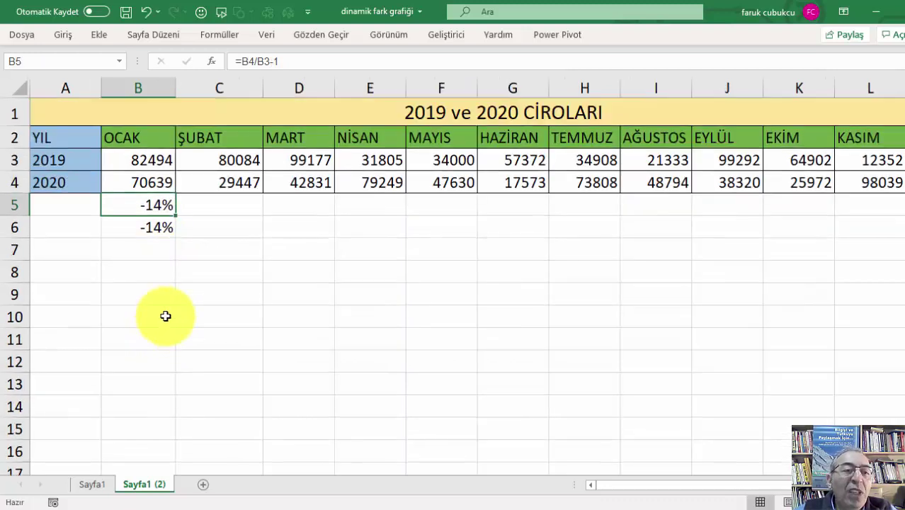
left_click(147, 221)
left_click(152, 203)
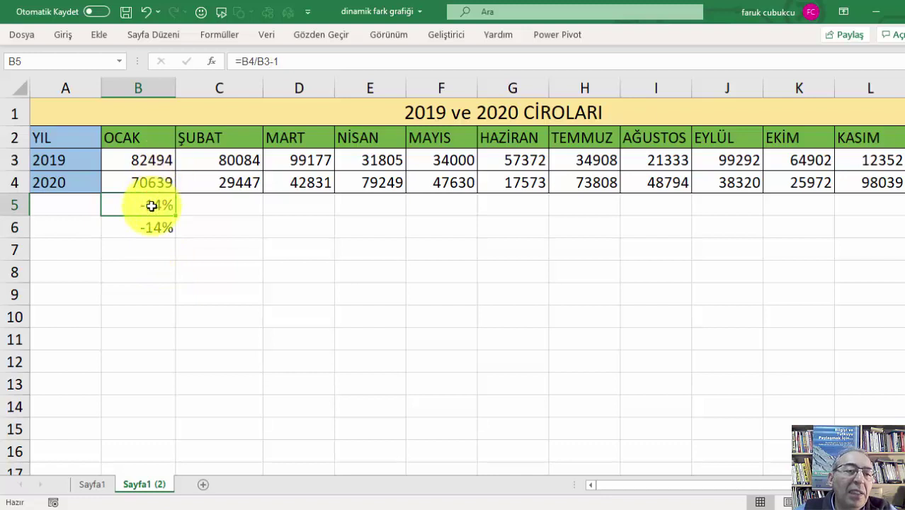
double_click(152, 205)
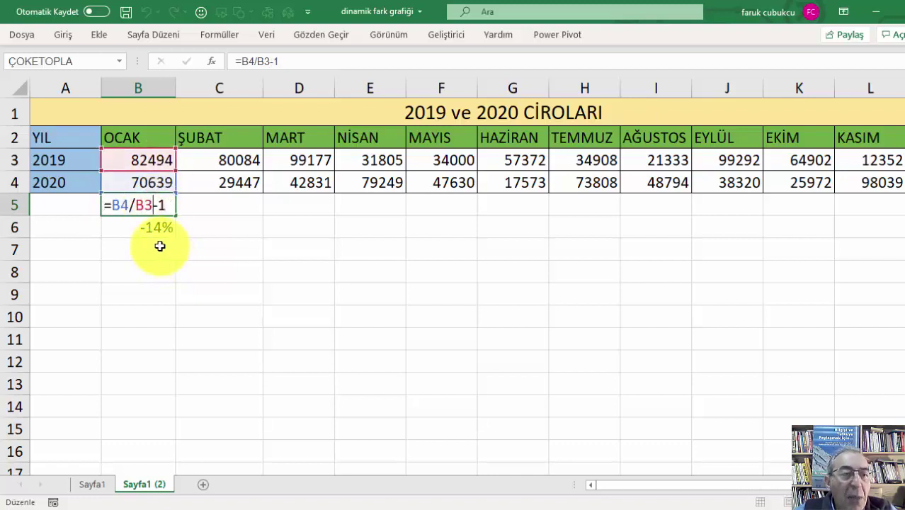
left_click(140, 238)
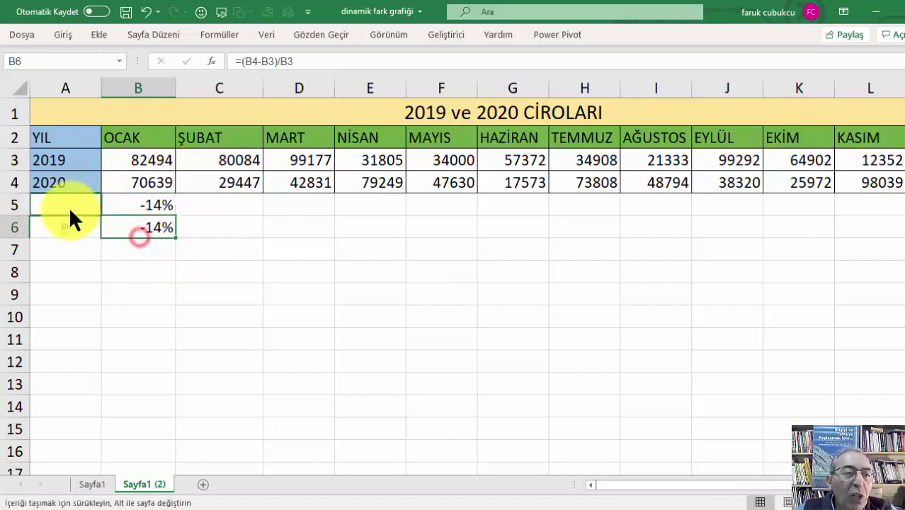
left_click_drag(70, 211, 64, 206)
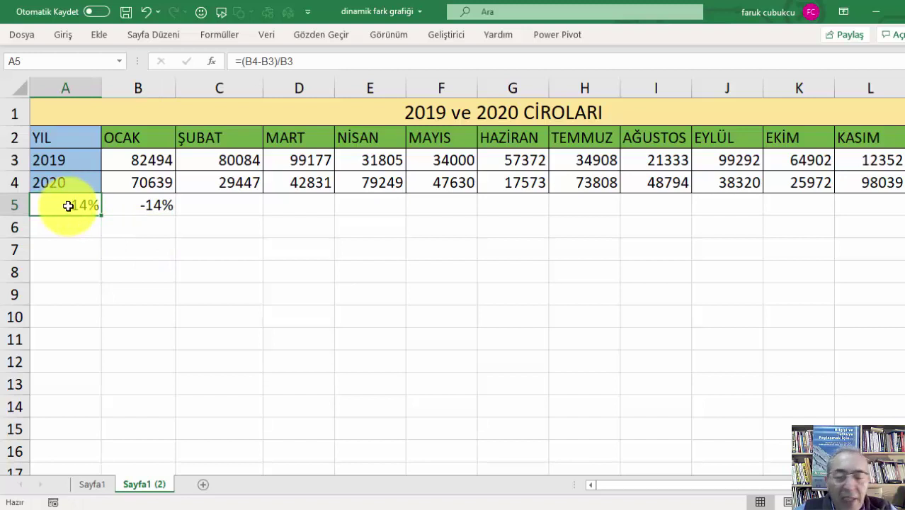
left_click(136, 206)
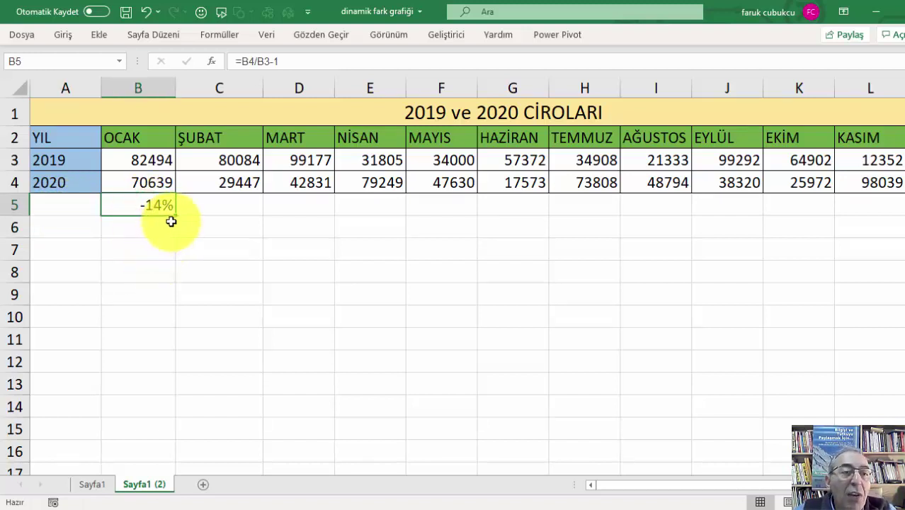
- Fill B5's percent-change formula across row 5 to M5
left_click_drag(177, 215, 903, 273)
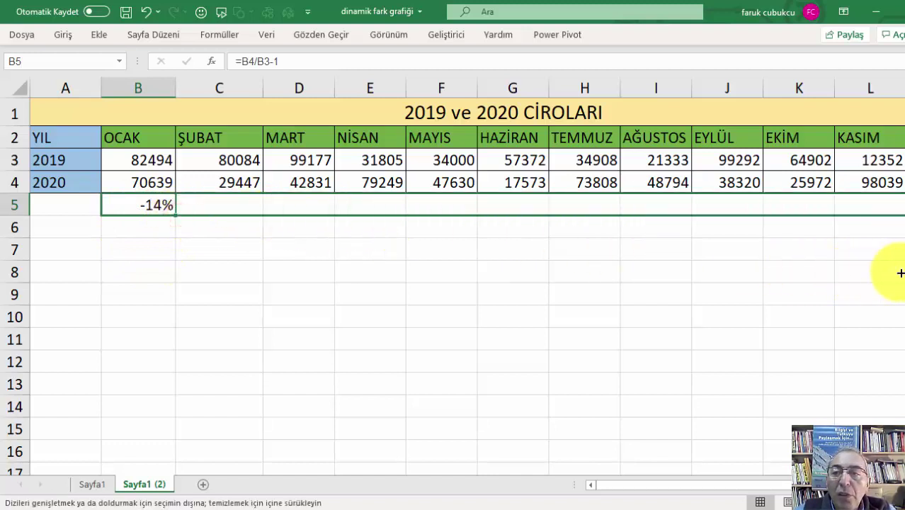
left_click_drag(903, 272, 826, 257)
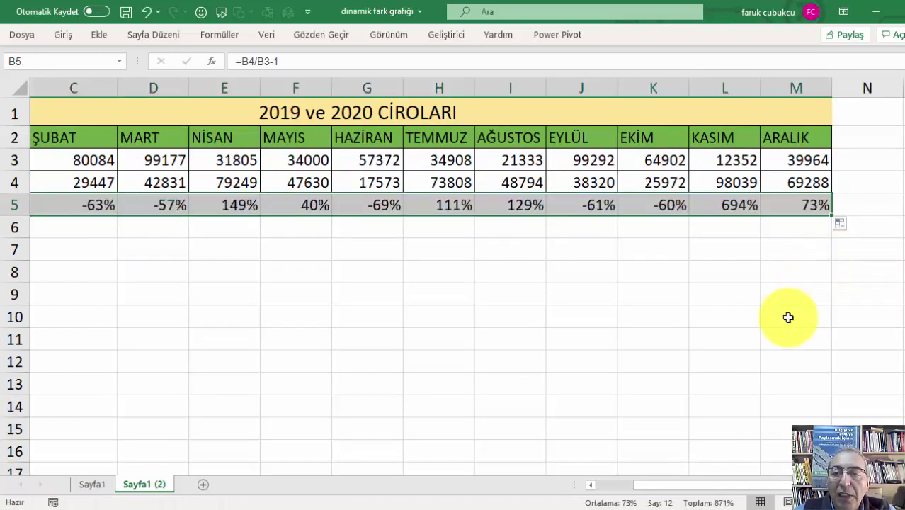
left_click_drag(748, 486, 723, 486)
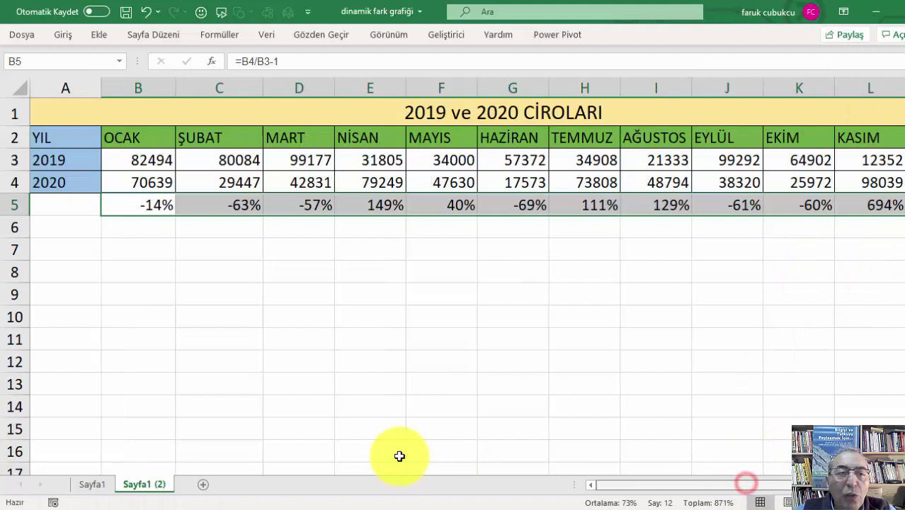
left_click(258, 240)
- Check the copied formulas in C5, D5 and B5, then select B5 through M5
left_click(245, 207)
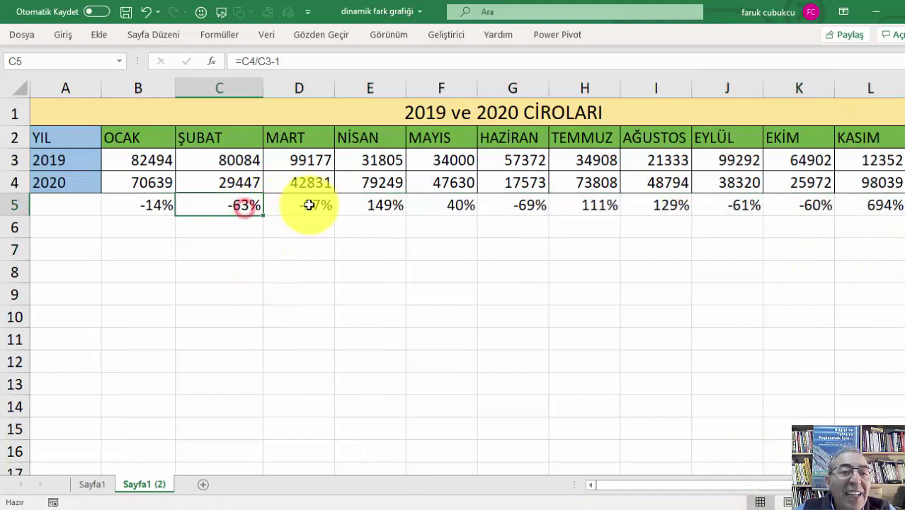
left_click(312, 205)
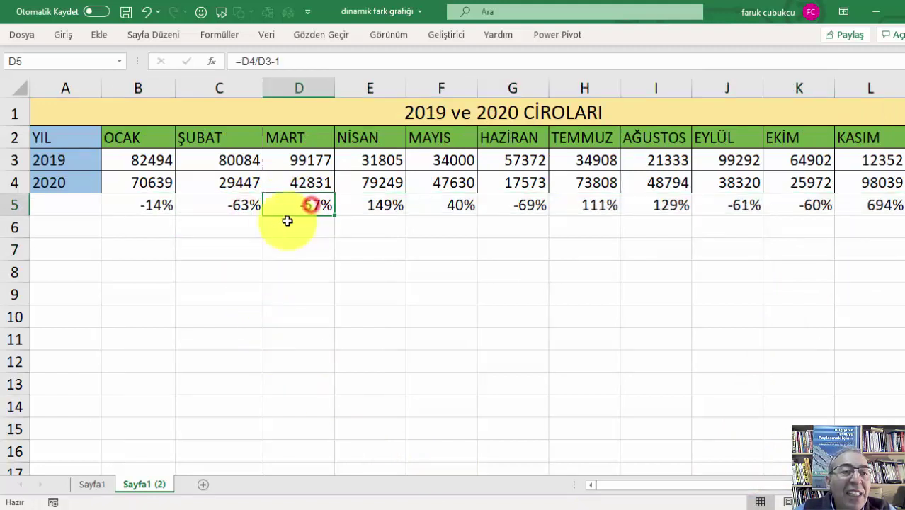
left_click(149, 207)
double_click(149, 207)
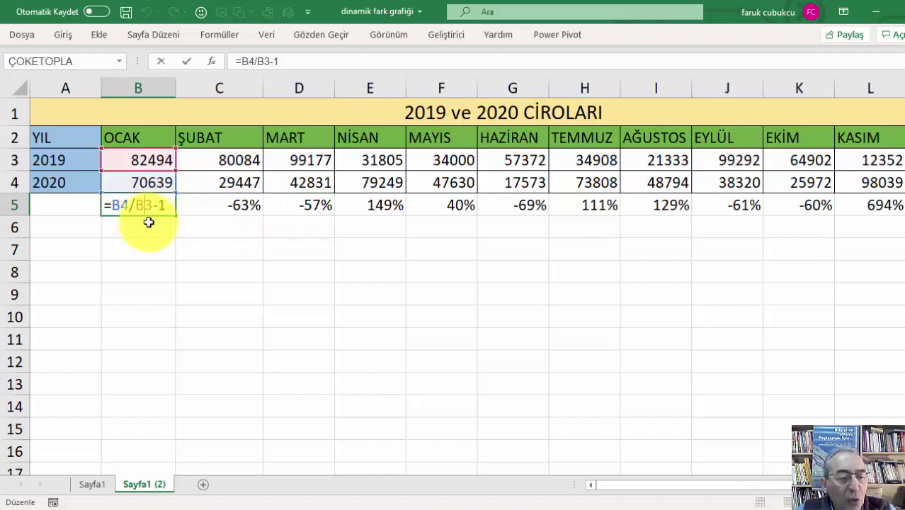
key("Escape")
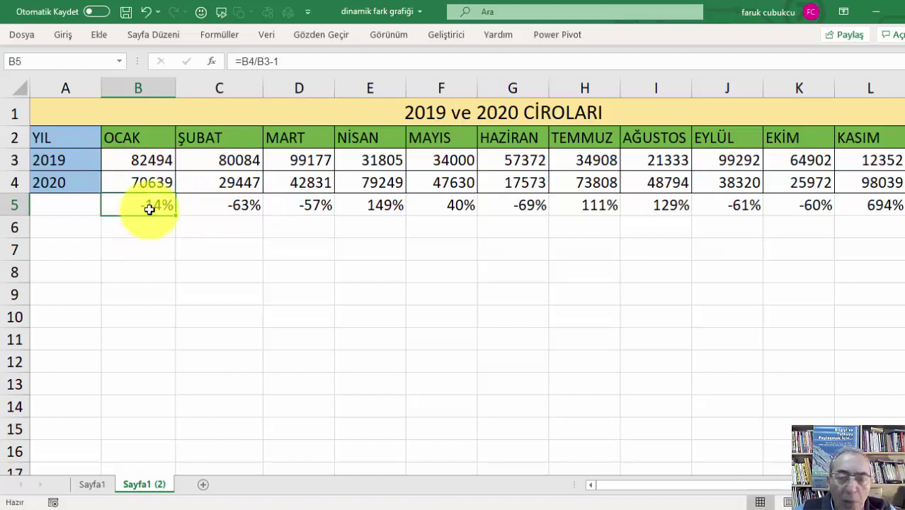
key("ctrl+shift+Right")
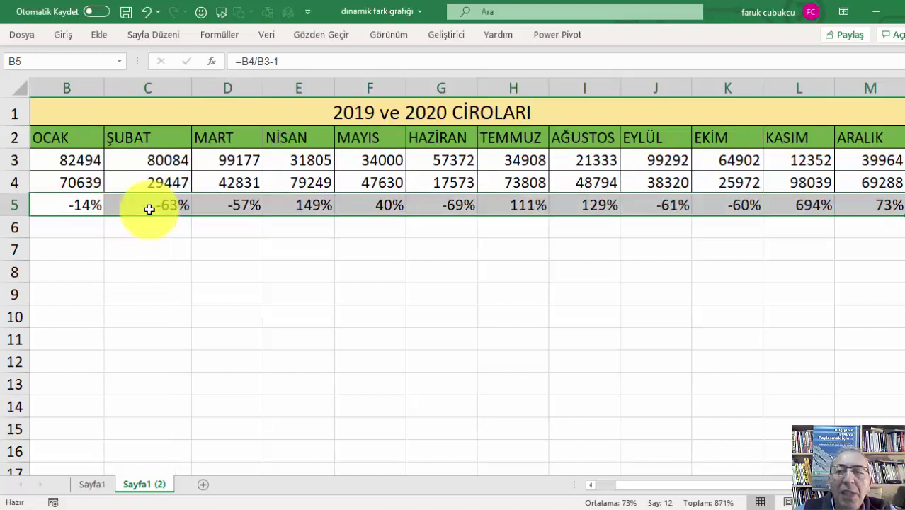
- Add a Less Than 1 highlight rule with Red Text to row 5's percentages
left_click(63, 34)
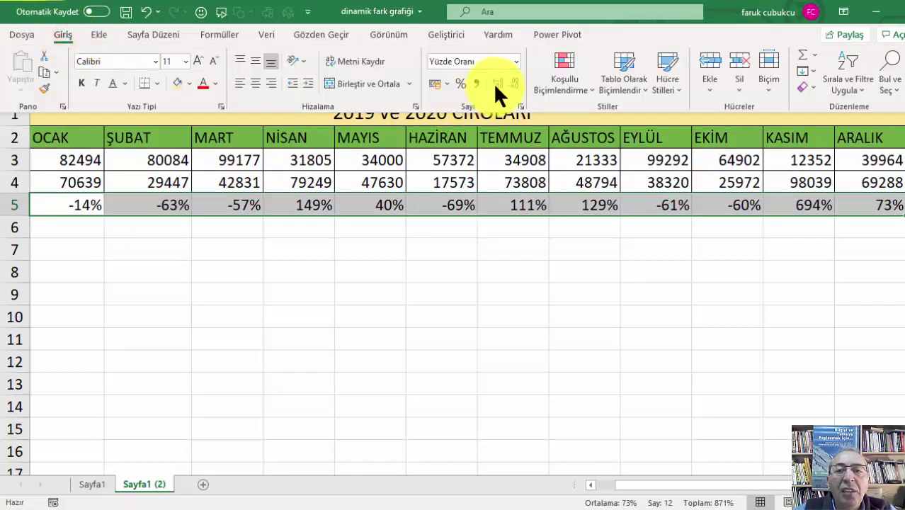
left_click(576, 90)
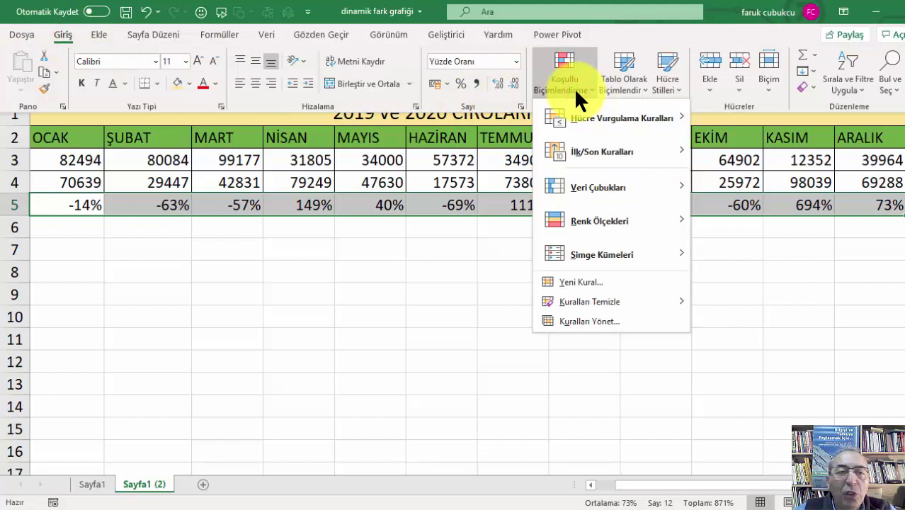
mouse_move(617, 118)
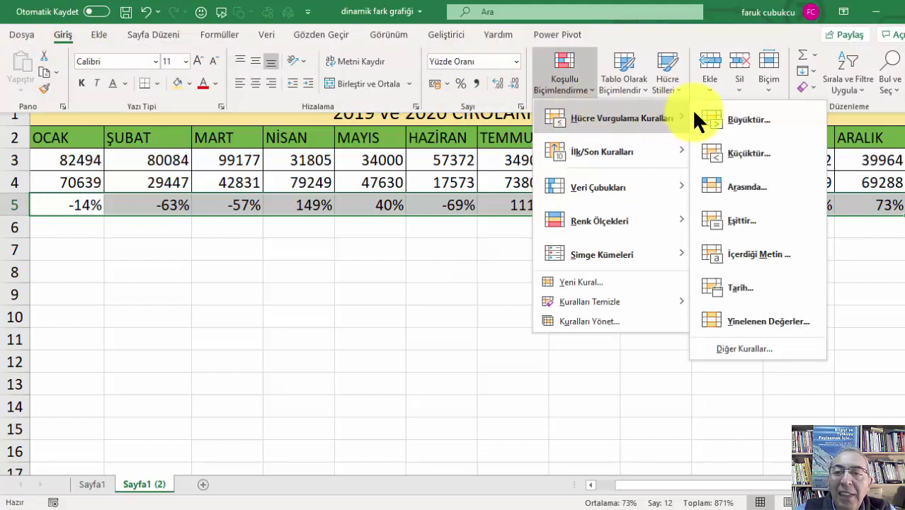
left_click(740, 152)
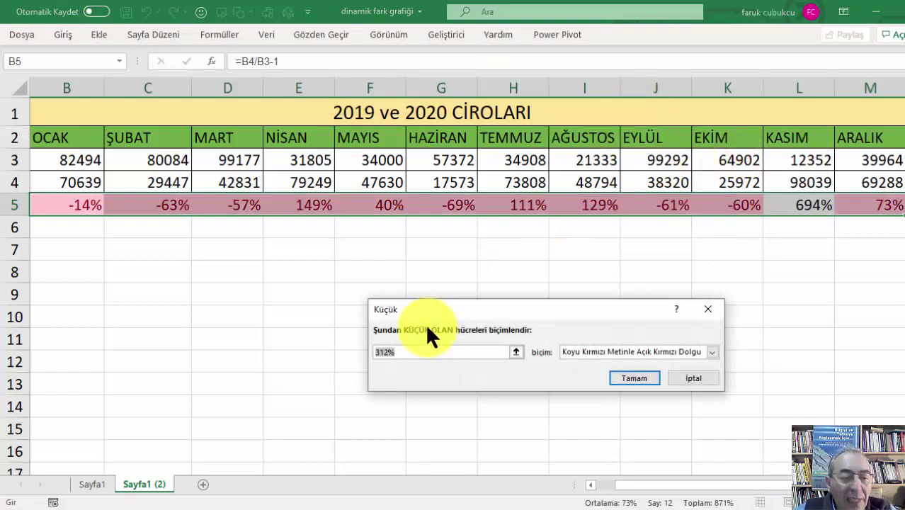
type("1")
left_click(583, 346)
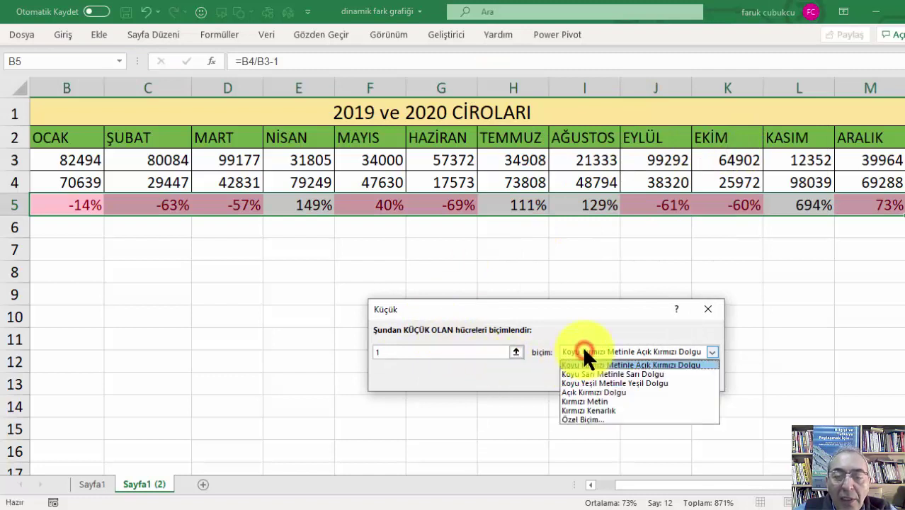
left_click(584, 401)
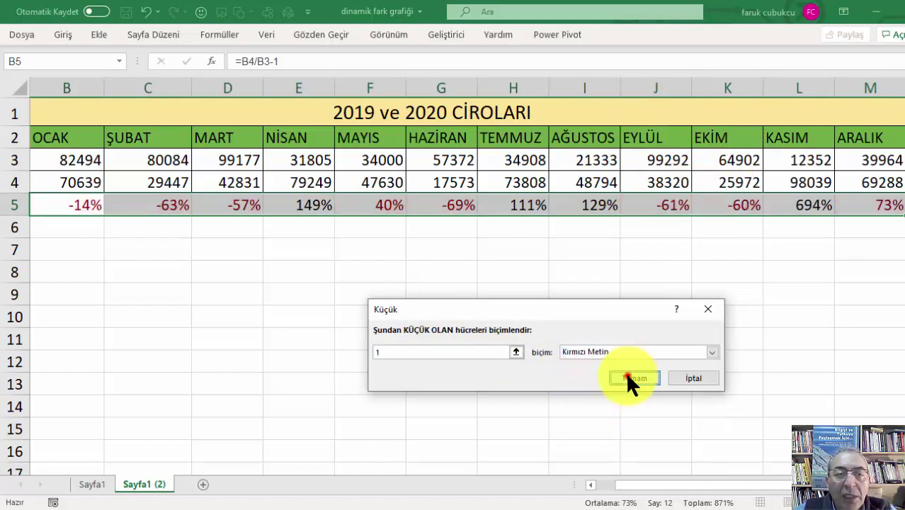
left_click(632, 379)
left_click_drag(643, 482, 541, 478)
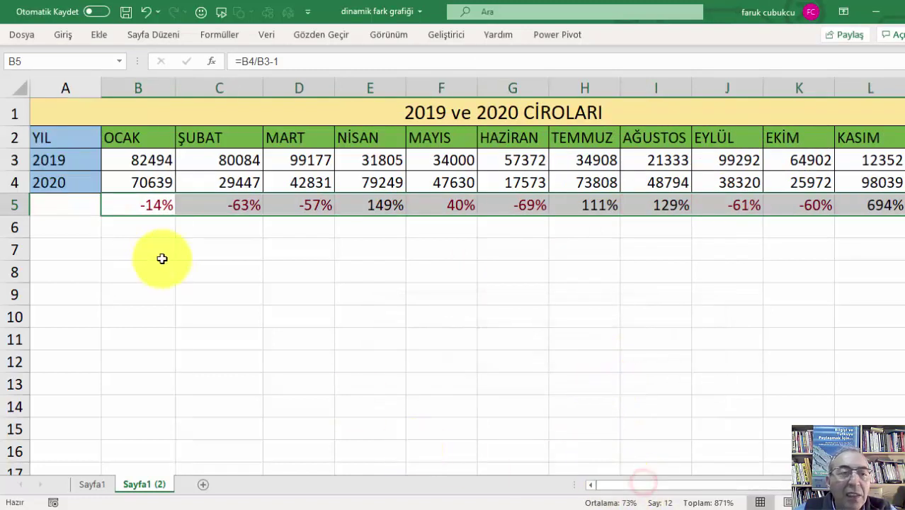
left_click(157, 246)
left_click(145, 227)
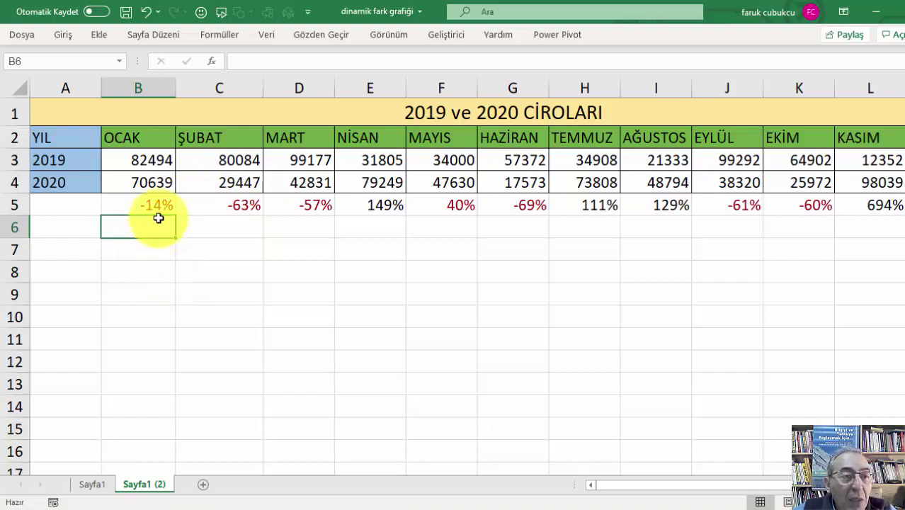
- Start a formula in B6 with =DAM for the DAMGA function
mouse_move(157, 205)
left_mouse_down()
mouse_move(383, 234)
mouse_move(407, 206)
left_mouse_up()
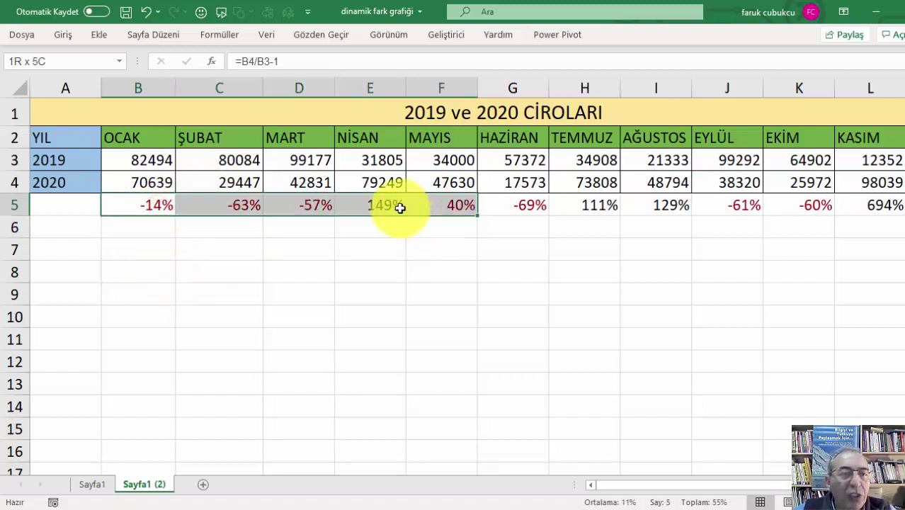
left_click(135, 224)
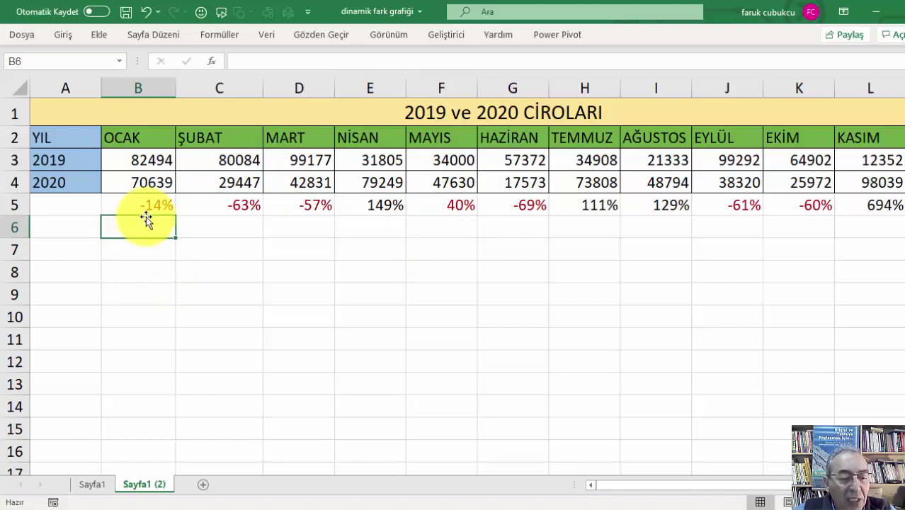
type("=")
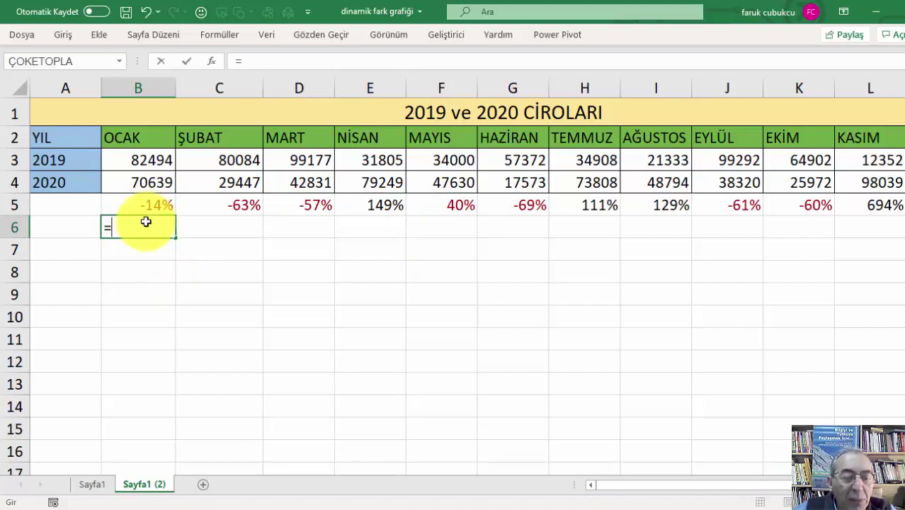
type("DAM")
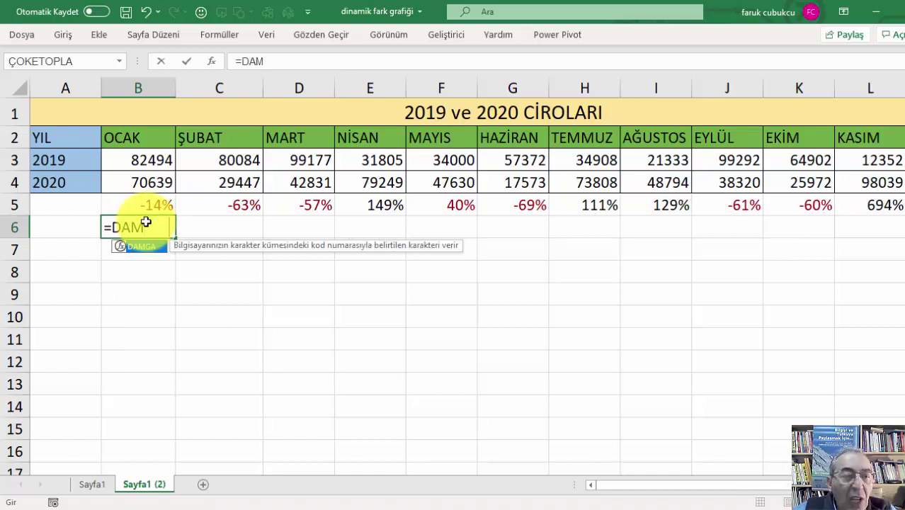
- Cancel the B6 formula and enter the text note =DAMGA(233) in A12
key("Tab")
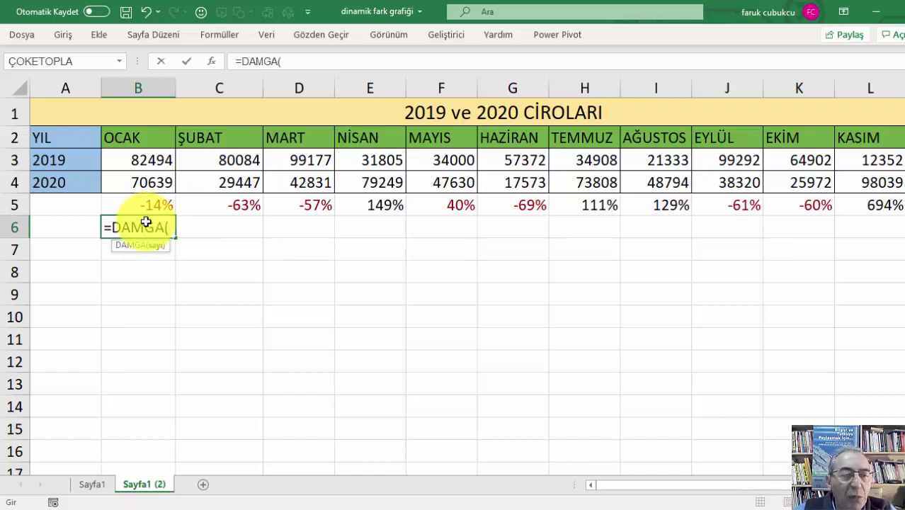
key("Escape")
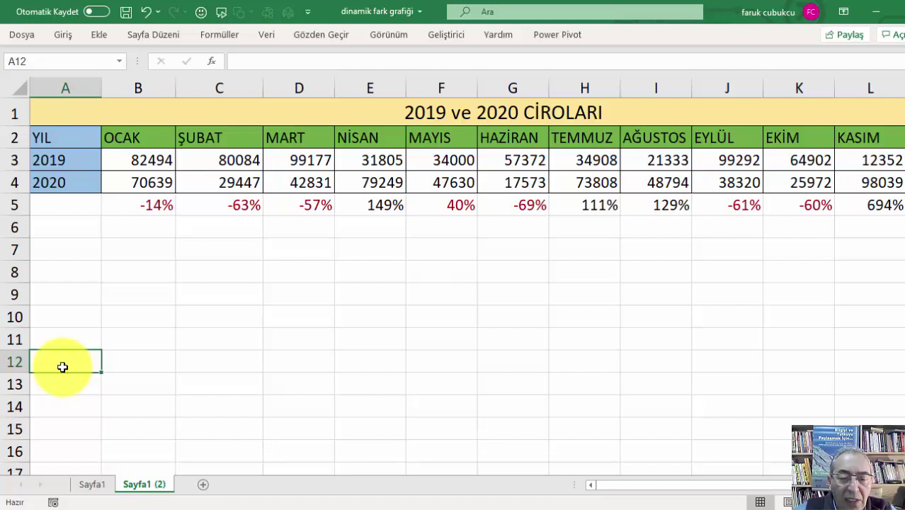
type("=")
key("BackSpace")
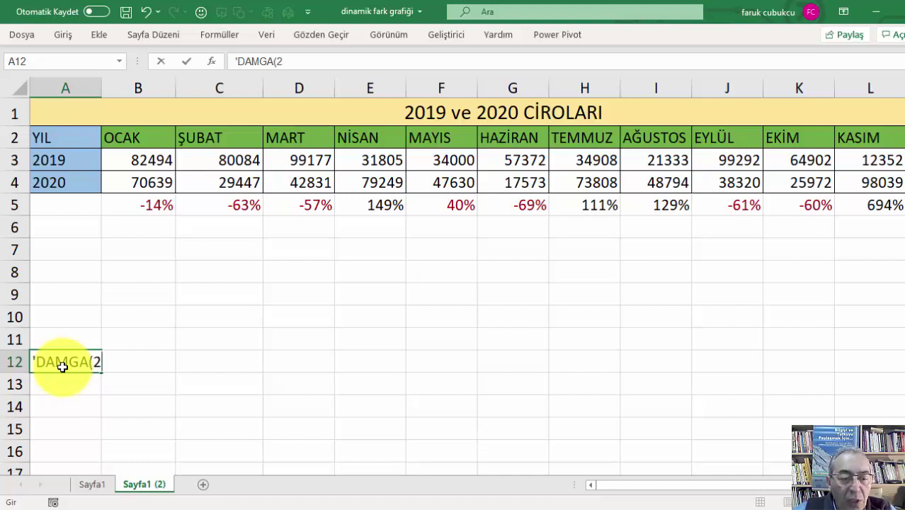
type("33")
key("Return")
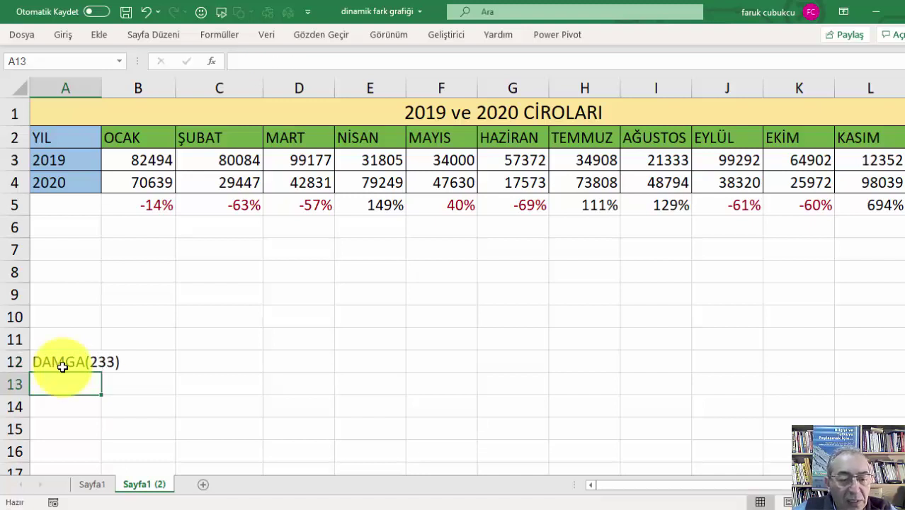
- Enter '=CHAR(233) as a text note in A13 and correct the A12 note
type("'=")
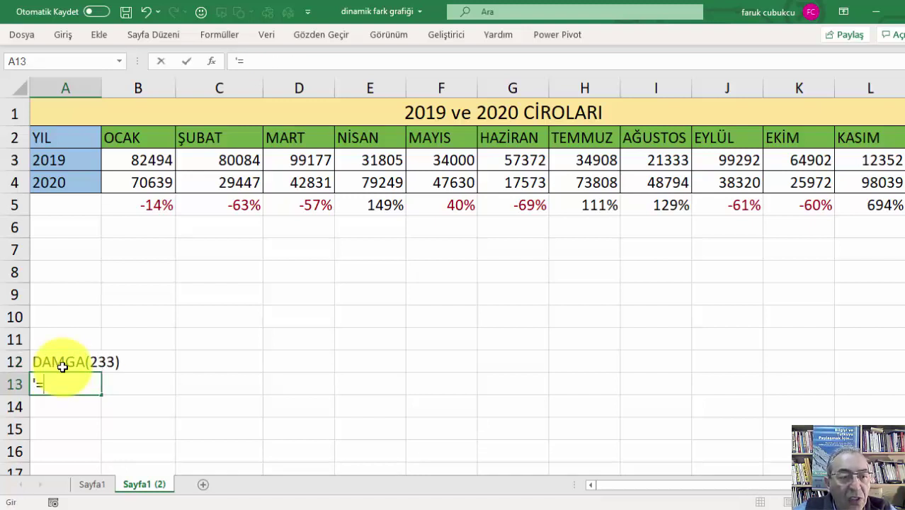
type("CHAR(")
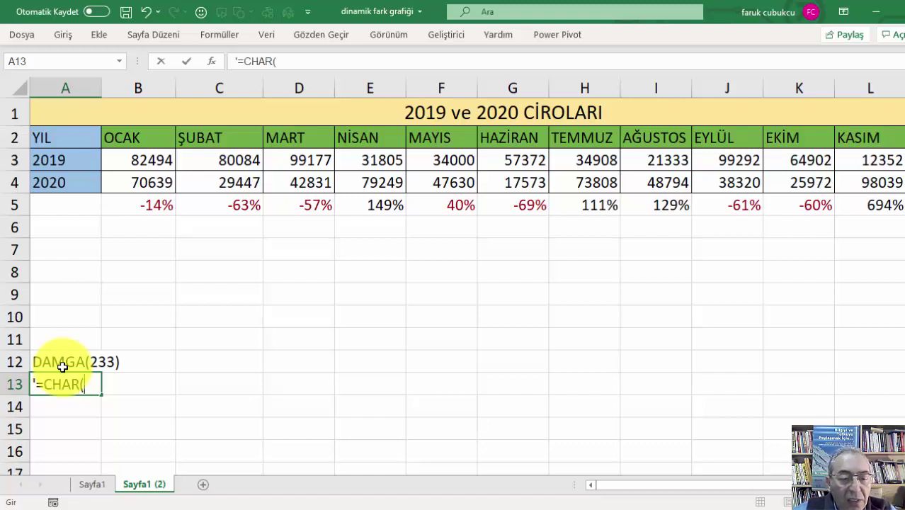
type("233")
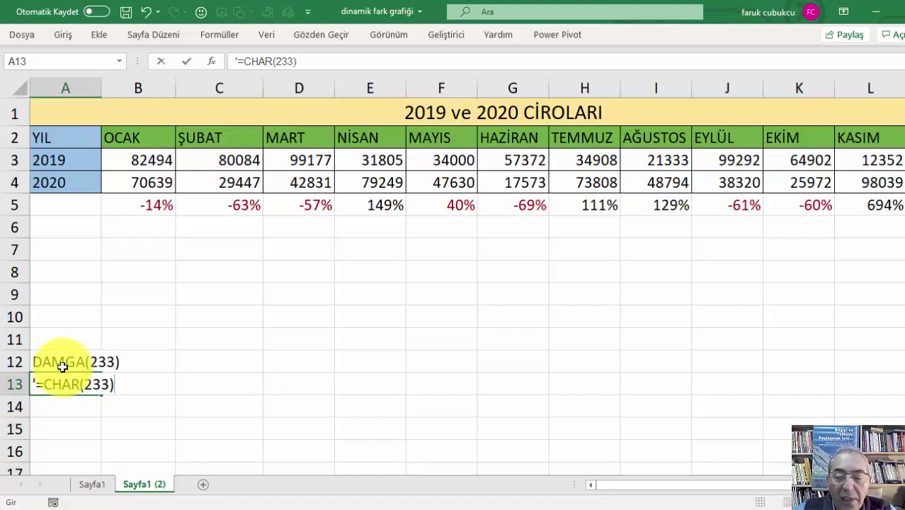
key("Return")
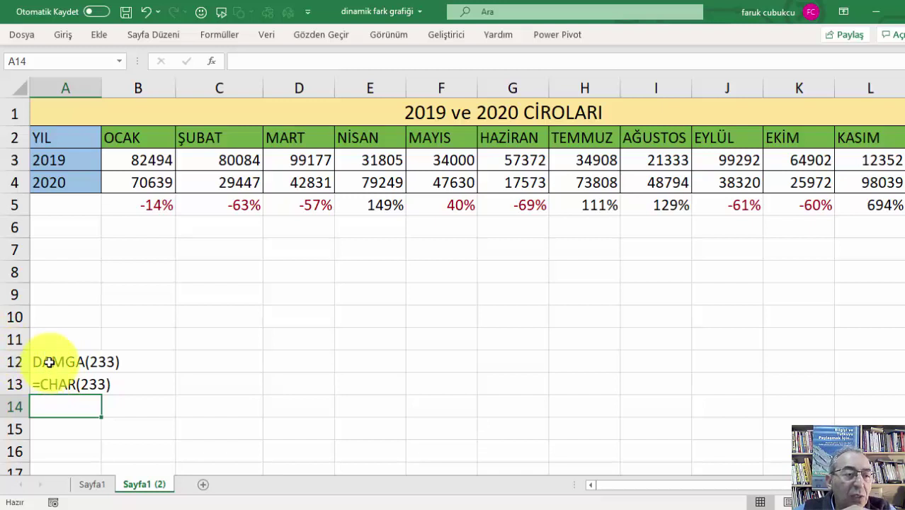
double_click(49, 362)
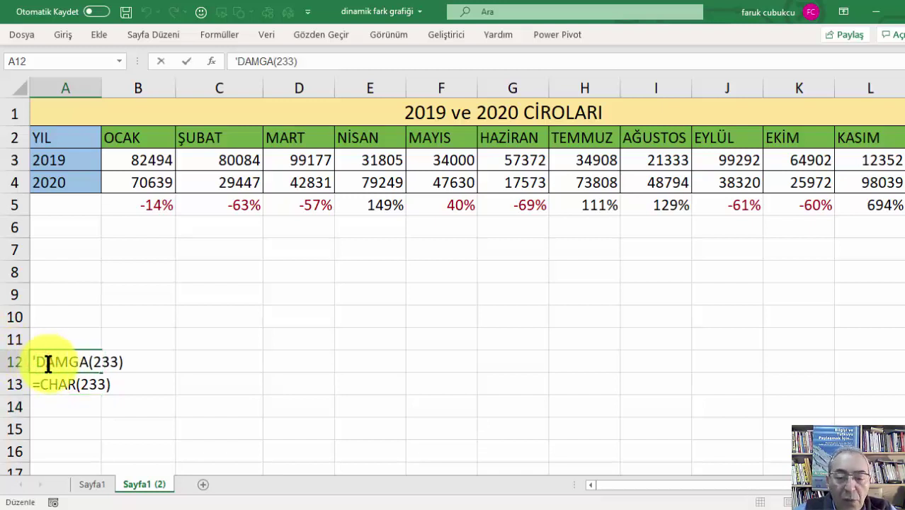
key("BackSpace")
key("Return")
- Enter =DAMGA(233) in B6 so it displays é
left_click(132, 212)
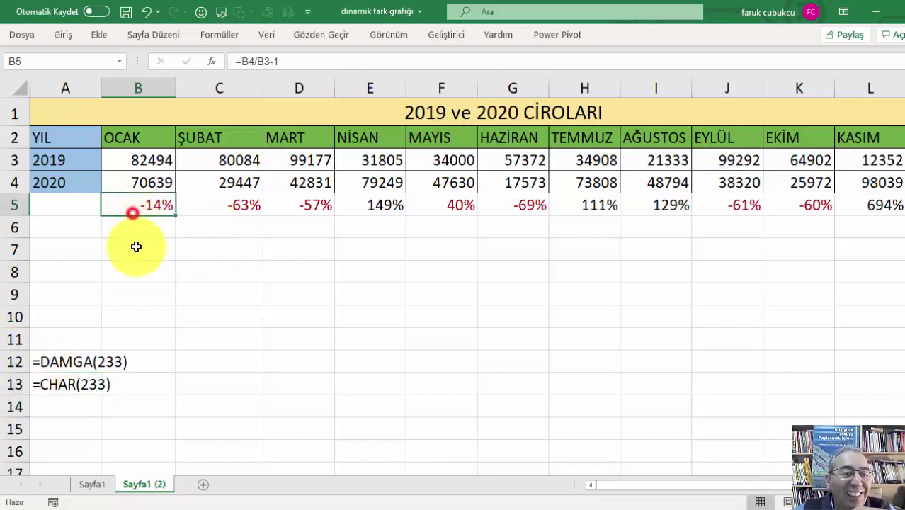
left_click(156, 229)
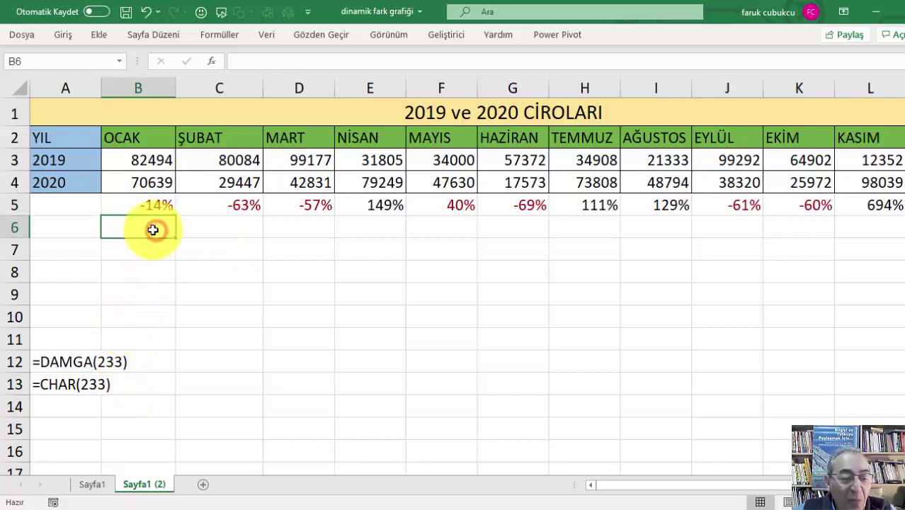
type("=DAM")
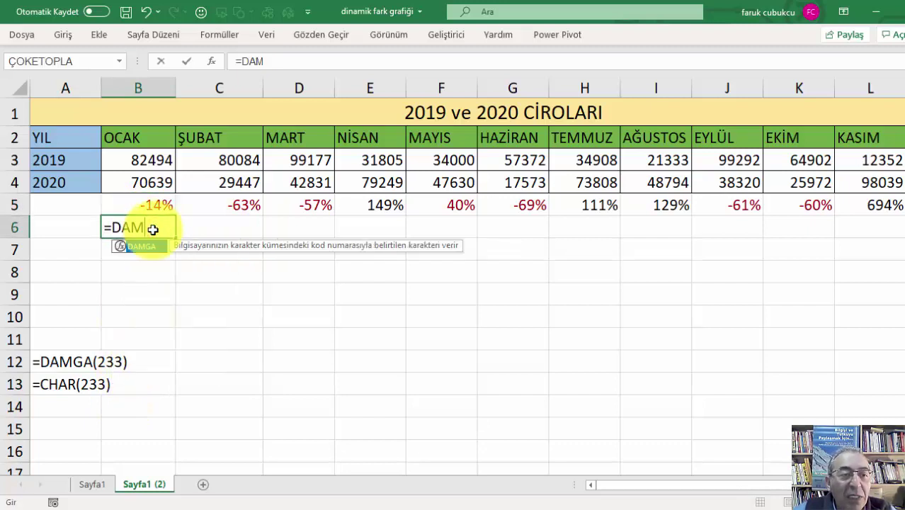
type("GA(233")
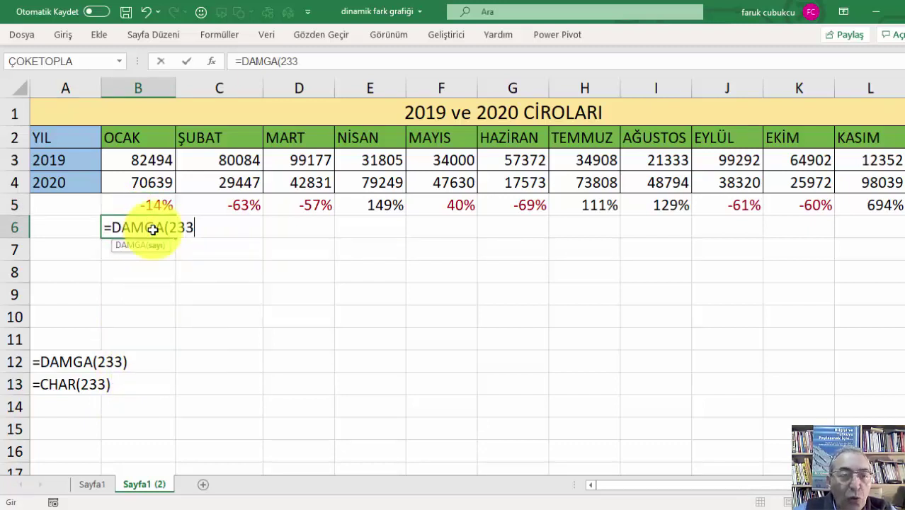
type(")")
key("Return")
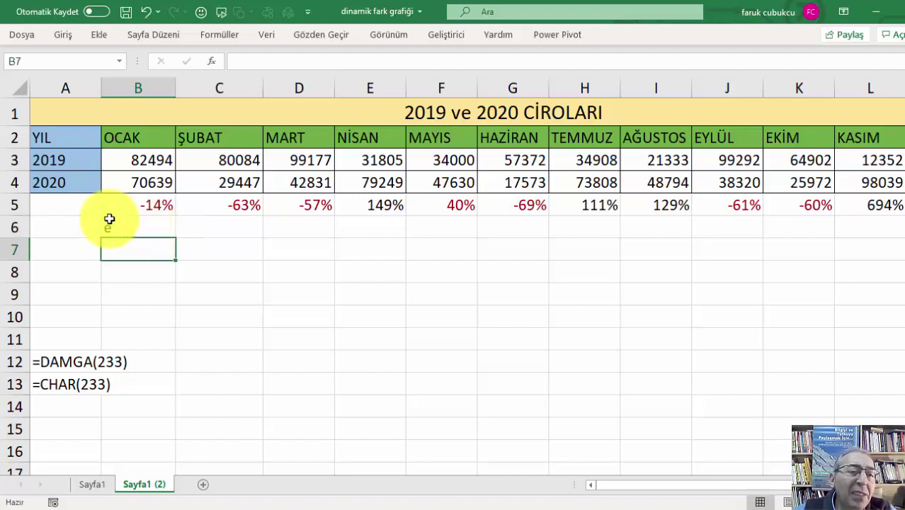
left_click(117, 227)
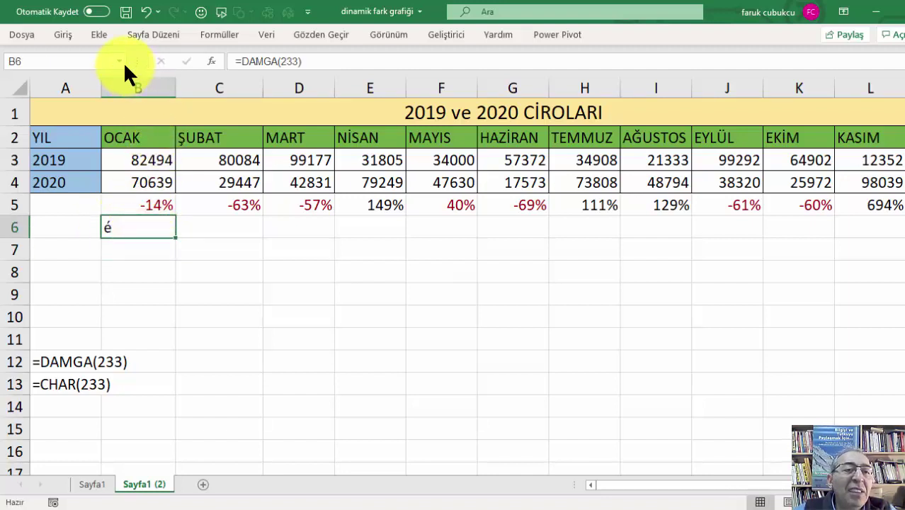
- Switch B6's font to Wingdings, turning its character 233 into an up arrow
right_click(146, 227)
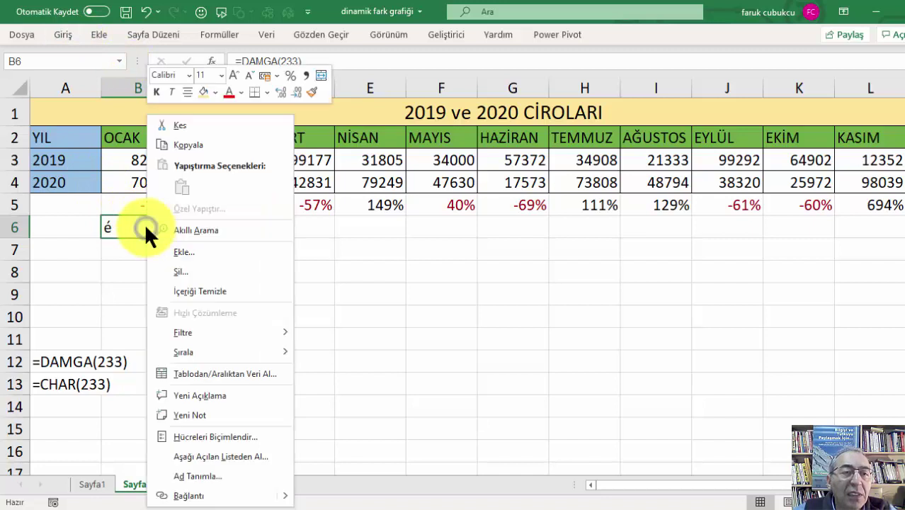
left_click(190, 74)
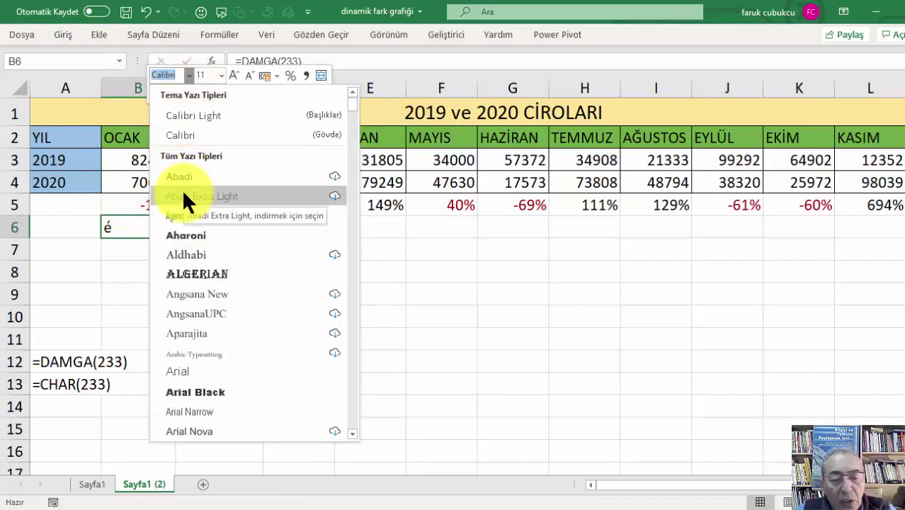
type("wi")
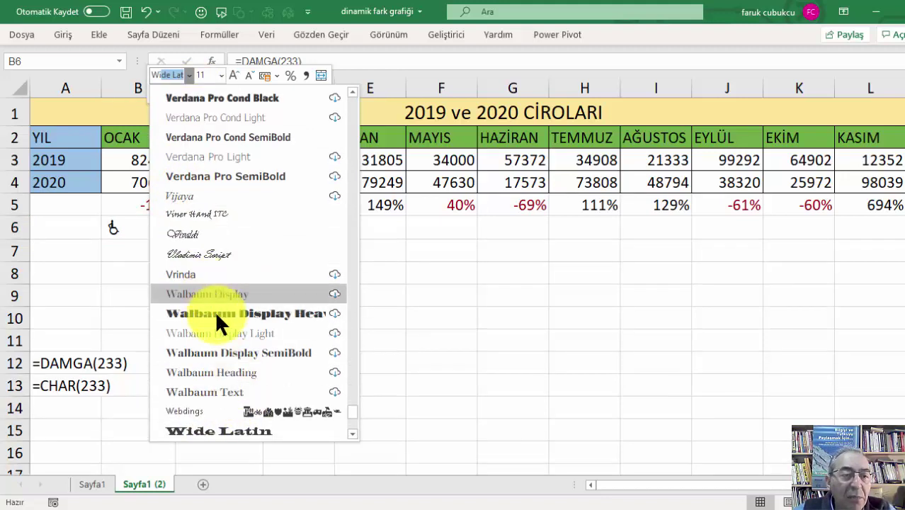
scroll(220, 277, "down", 1)
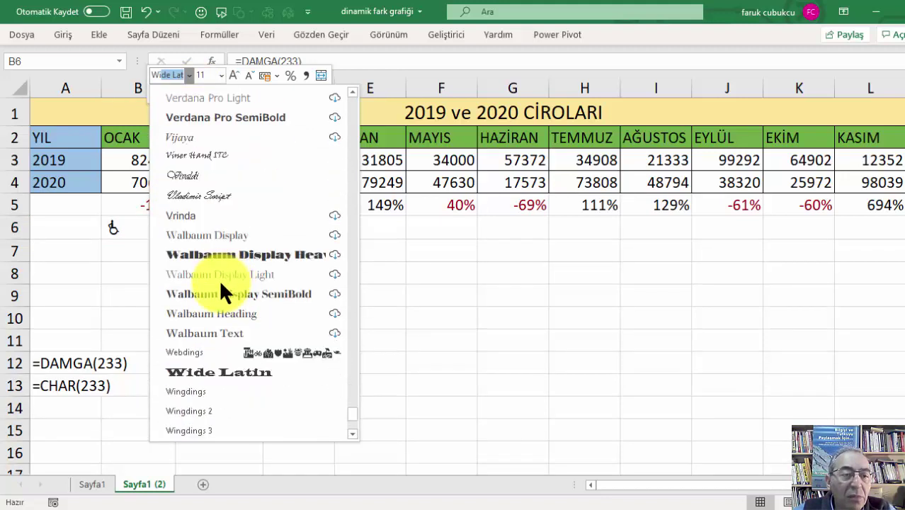
left_click(202, 391)
left_click(167, 248)
left_click(160, 227)
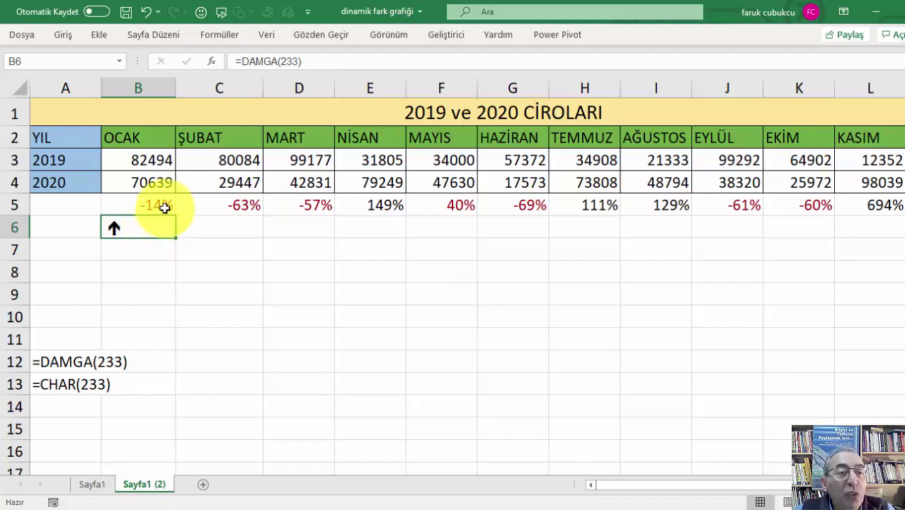
left_click(160, 206)
left_click(145, 226)
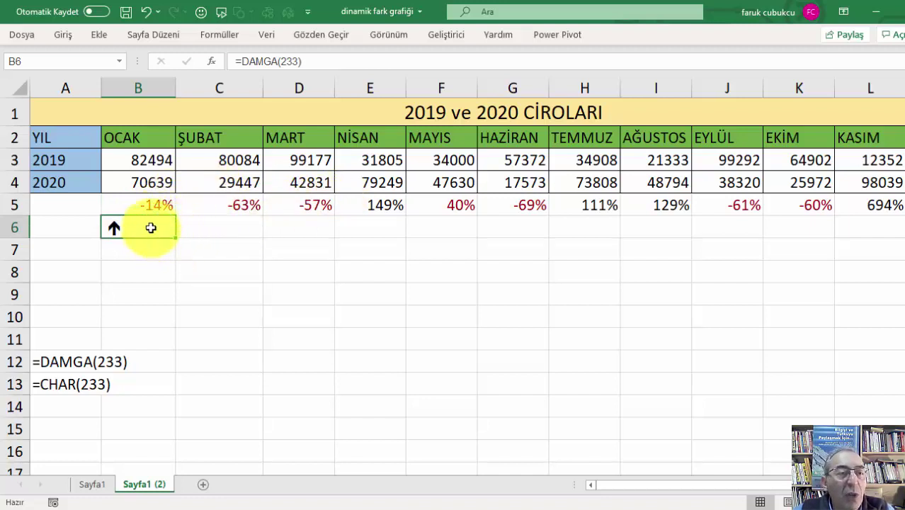
- Edit B6's formula to begin =EĞER(B5>0; ahead of DAMGA(233)
double_click(145, 227)
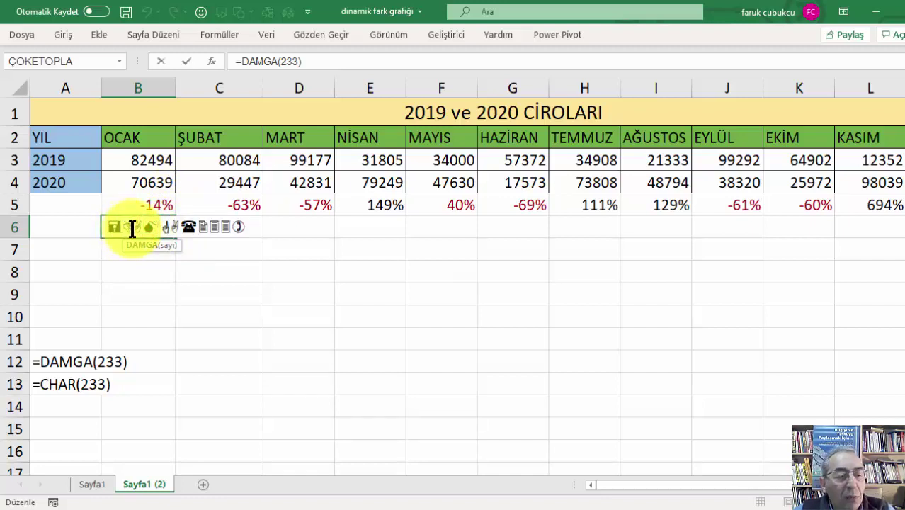
key("Escape")
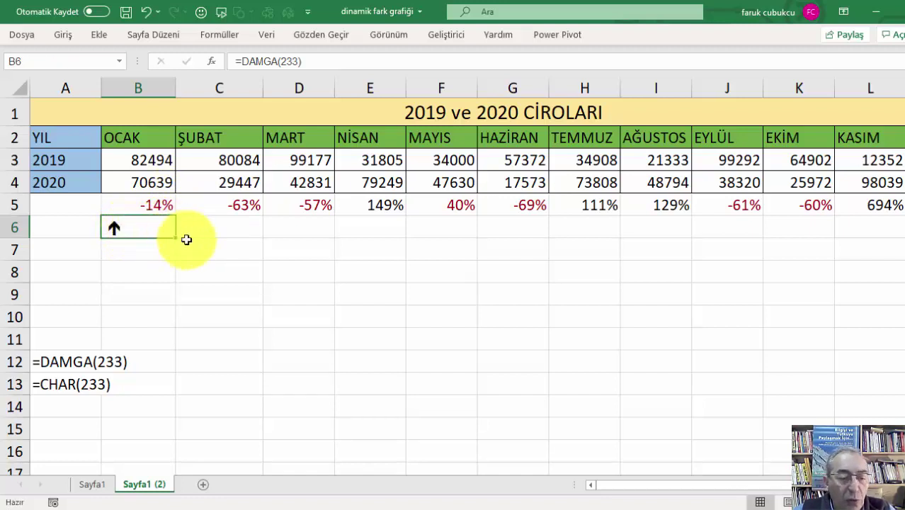
left_click(244, 62)
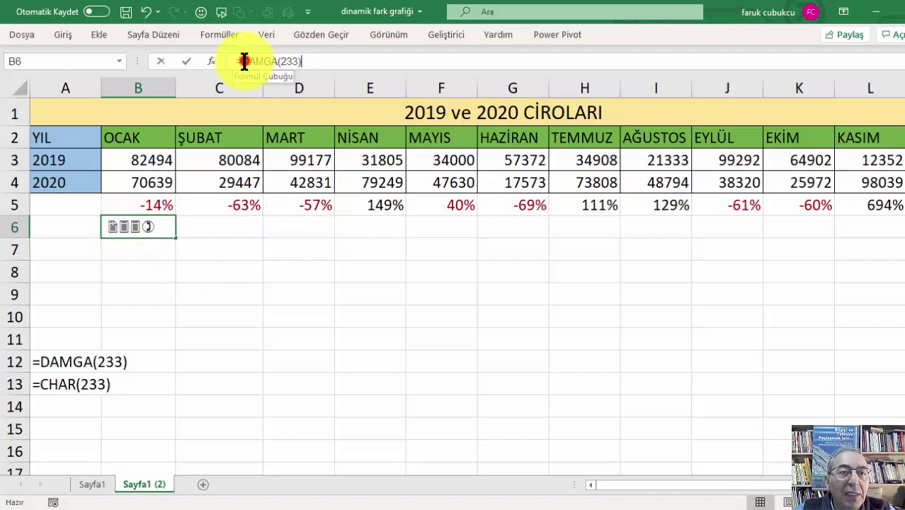
type("EĞER")
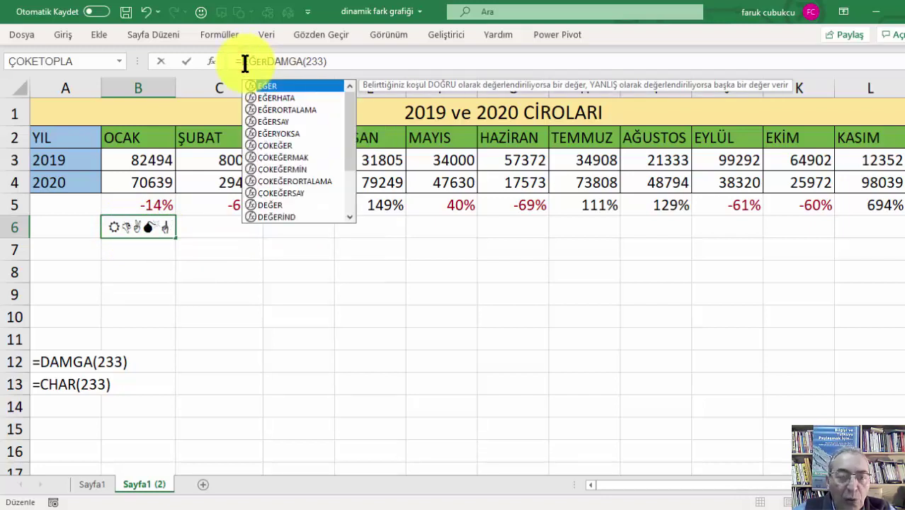
type("(")
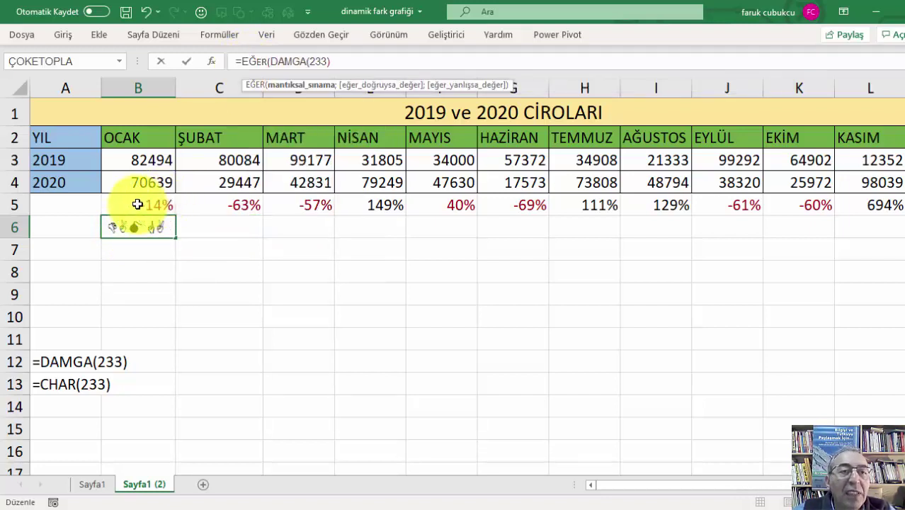
left_click(138, 205)
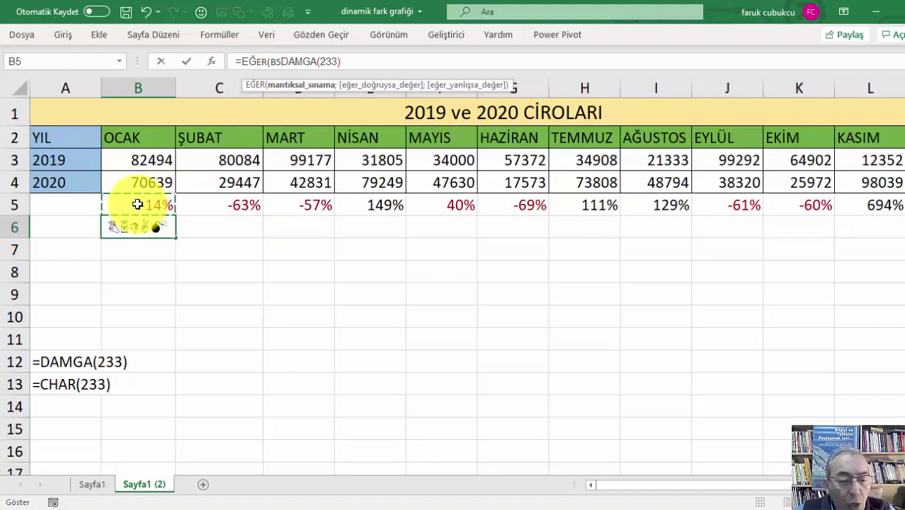
type(">")
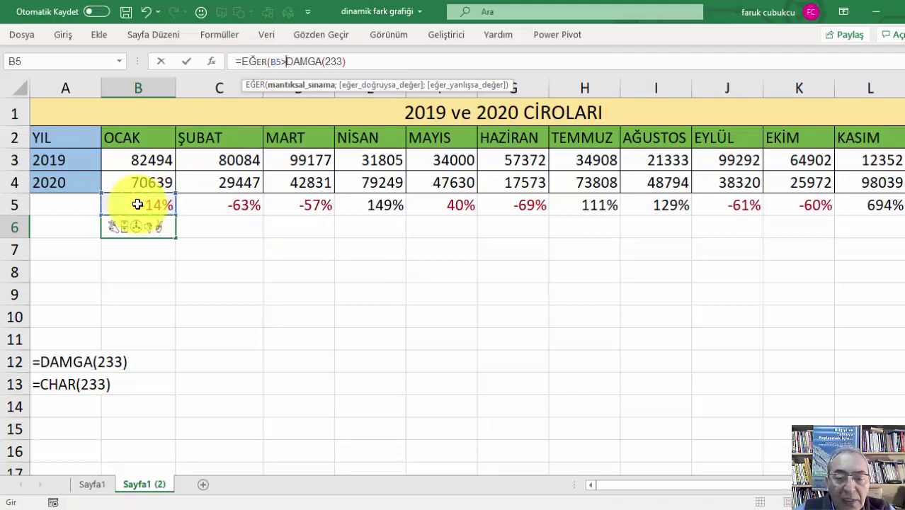
type("0")
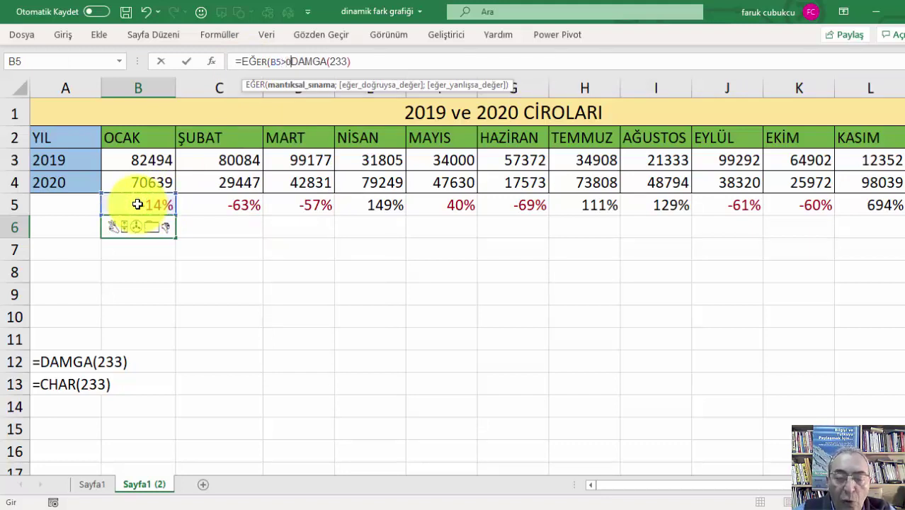
type(";")
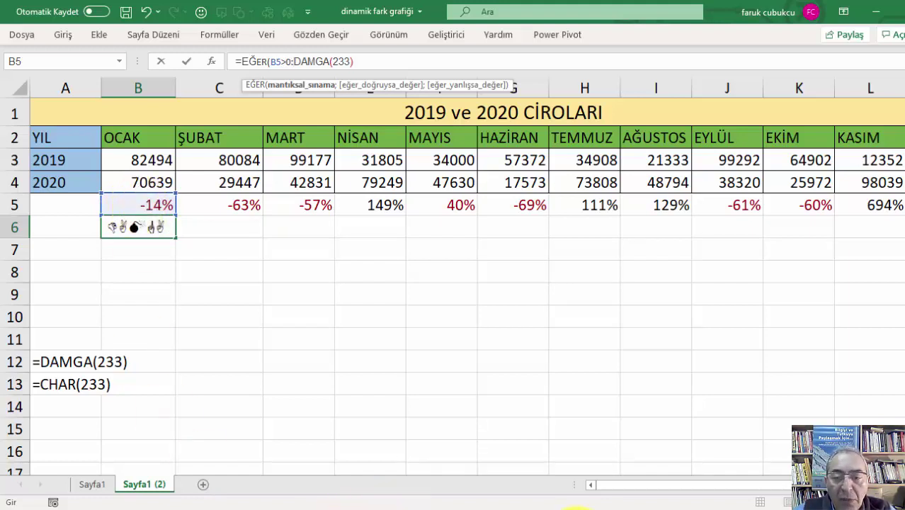
key("super+plus")
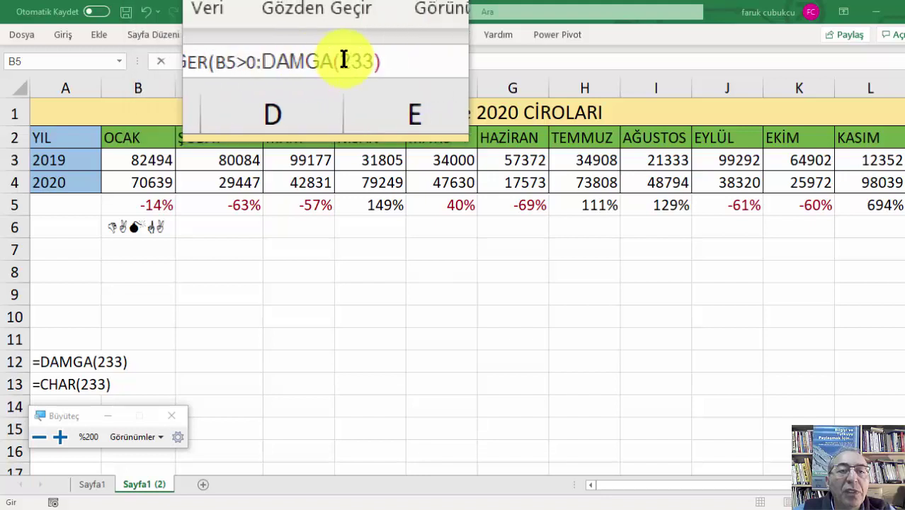
- Complete B6's formula as =EĞER(B5>0;DAMGA(233);DAMGA(234)), fixing the typing errors
left_click(374, 57)
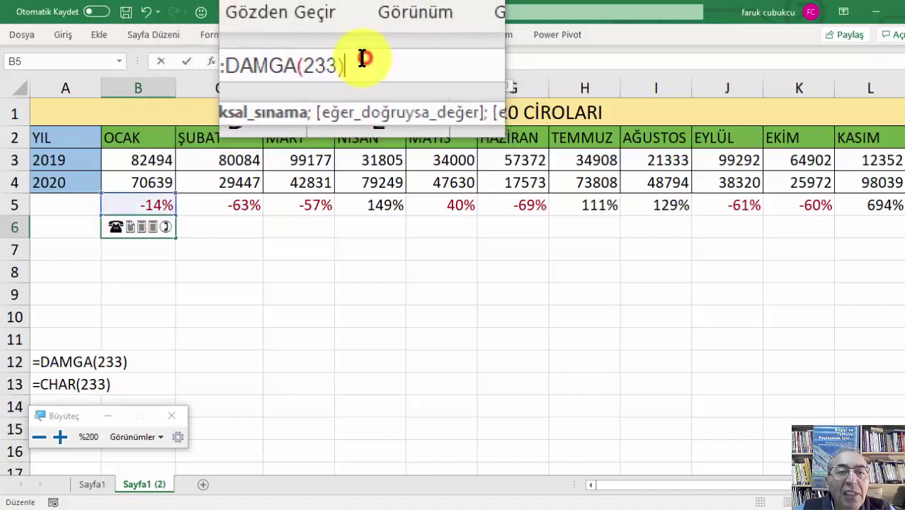
type(";")
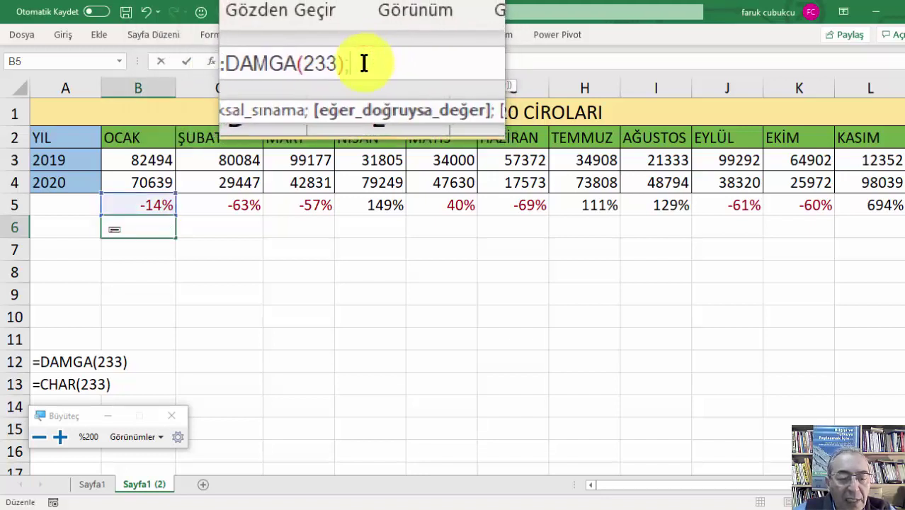
type("DAMGFA")
key("BackSpace")
key("BackSpace")
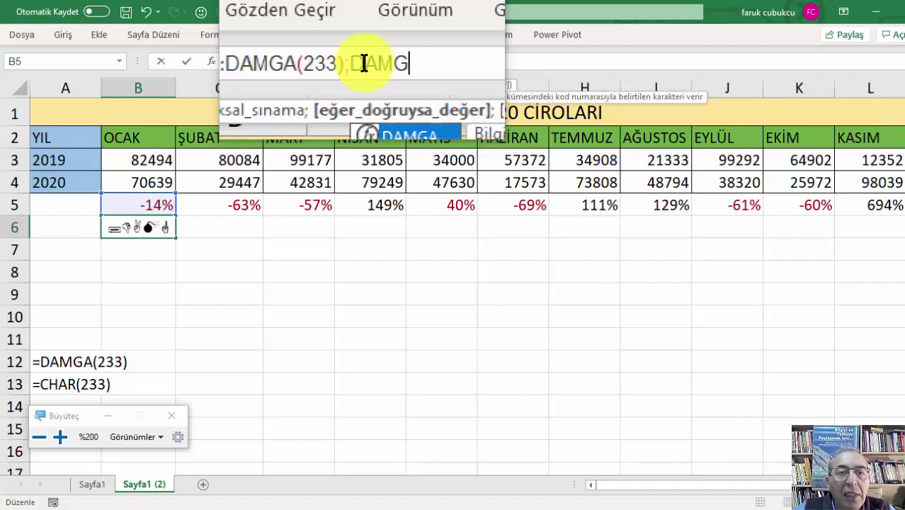
type("A(2")
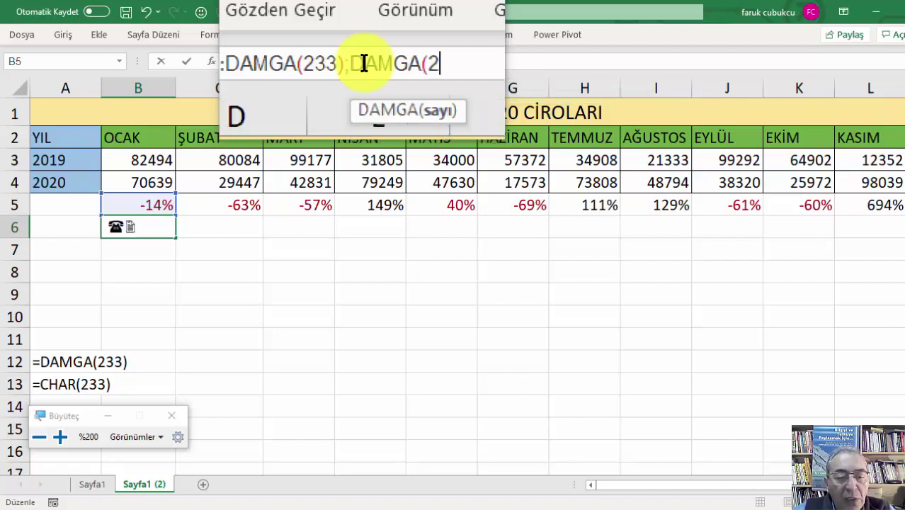
type("34")
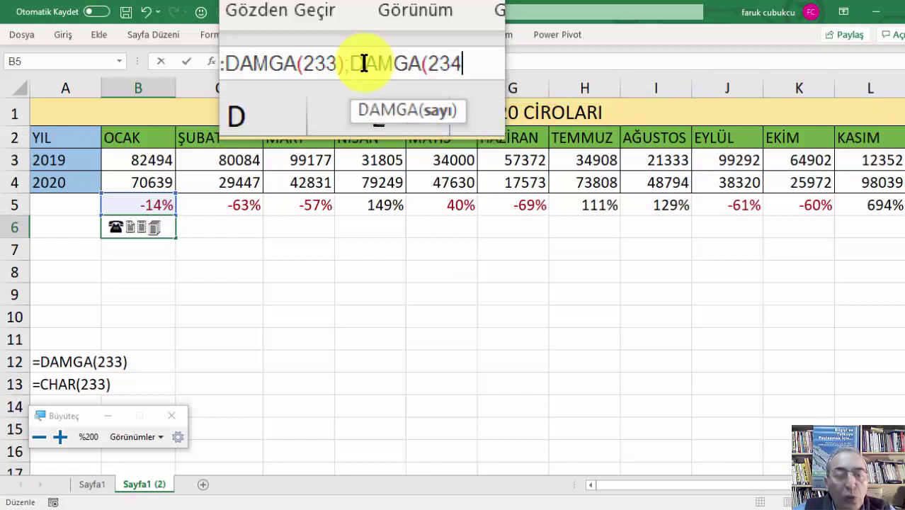
type("))")
key("Return")
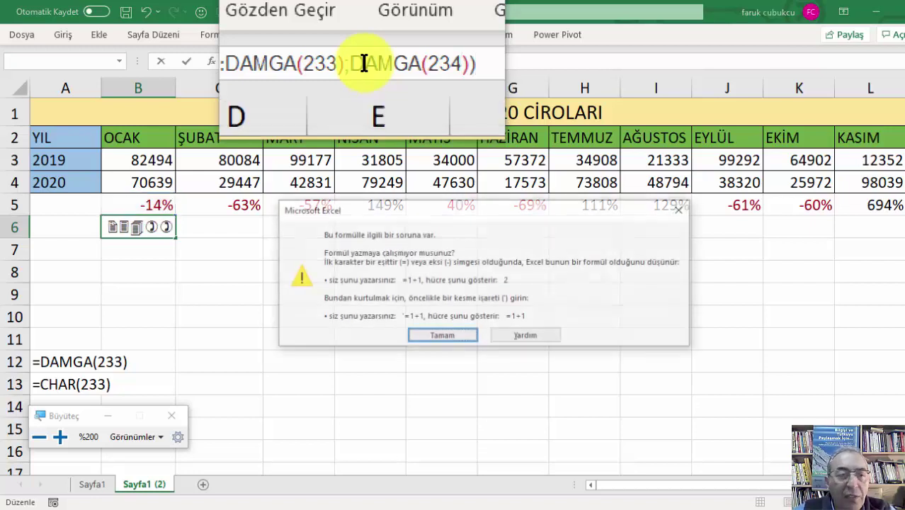
key("Return")
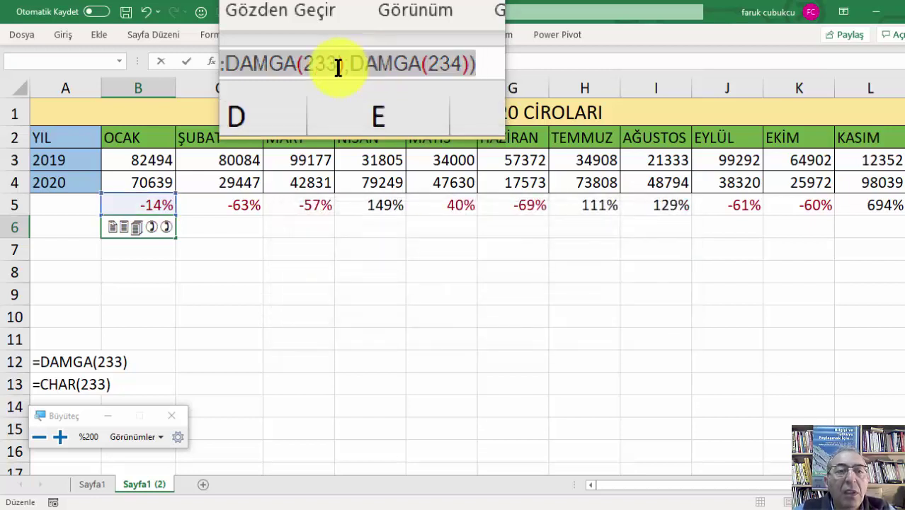
left_click(291, 63)
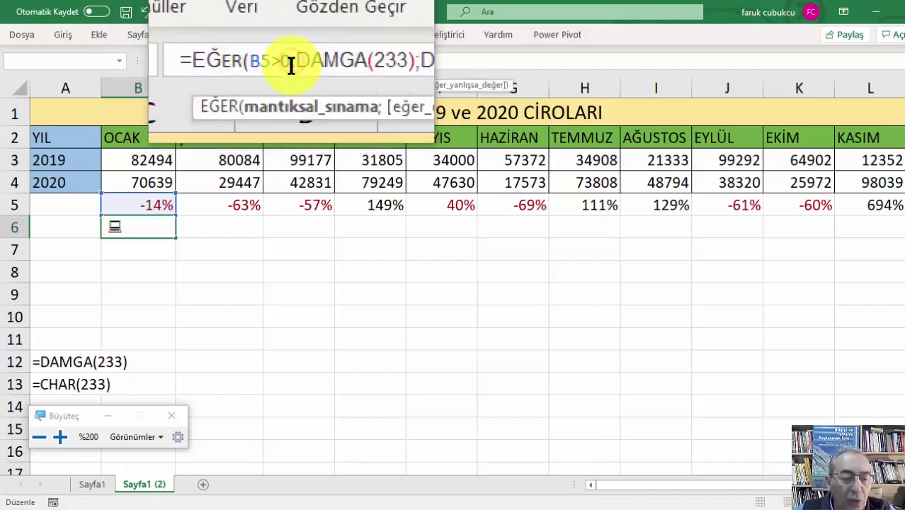
type(";")
key("BackSpace")
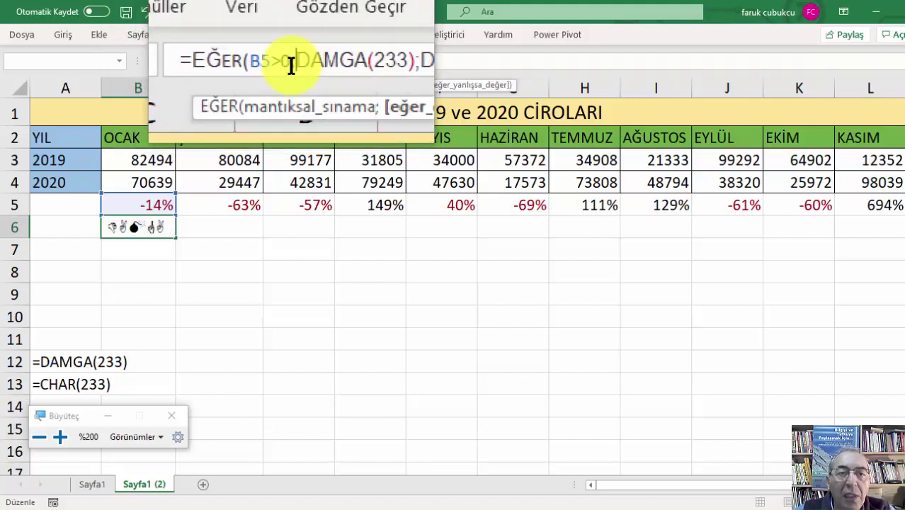
key("Return")
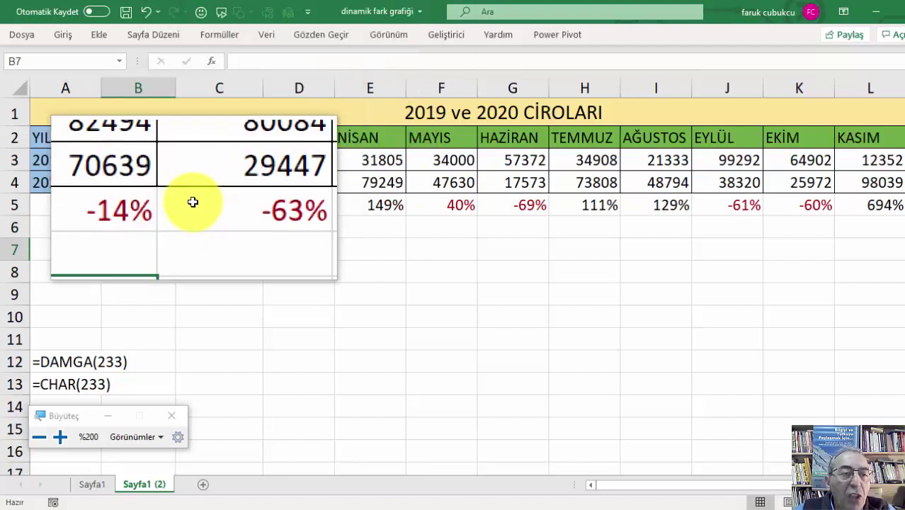
- Fill B6's arrow formula across row 6 to M6
left_click(142, 225)
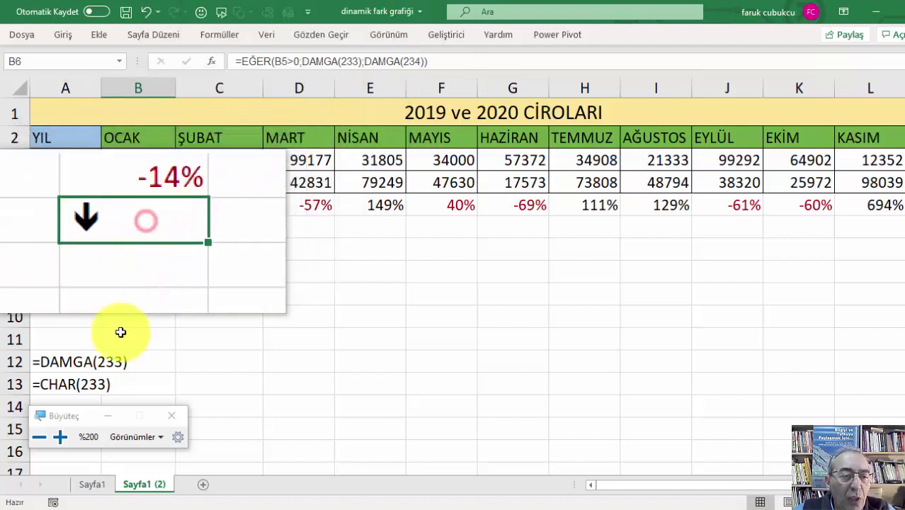
left_click(178, 417)
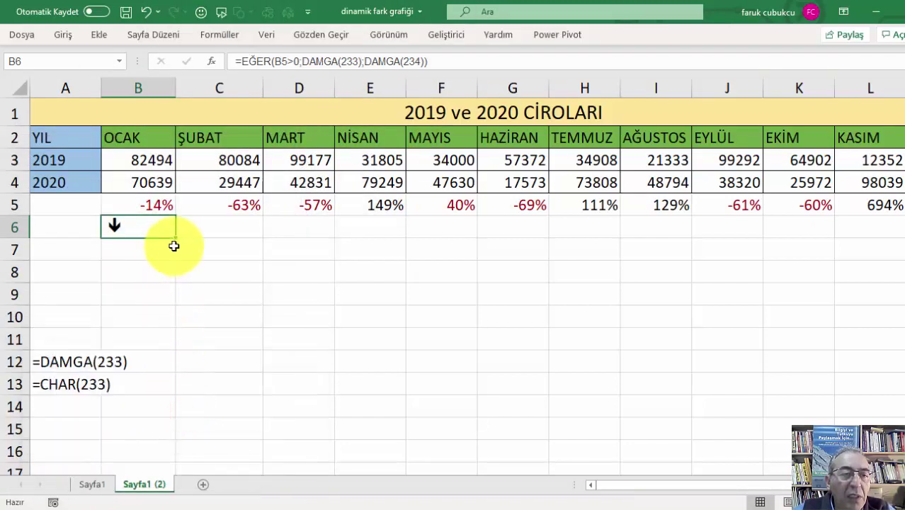
left_click_drag(177, 236, 811, 255)
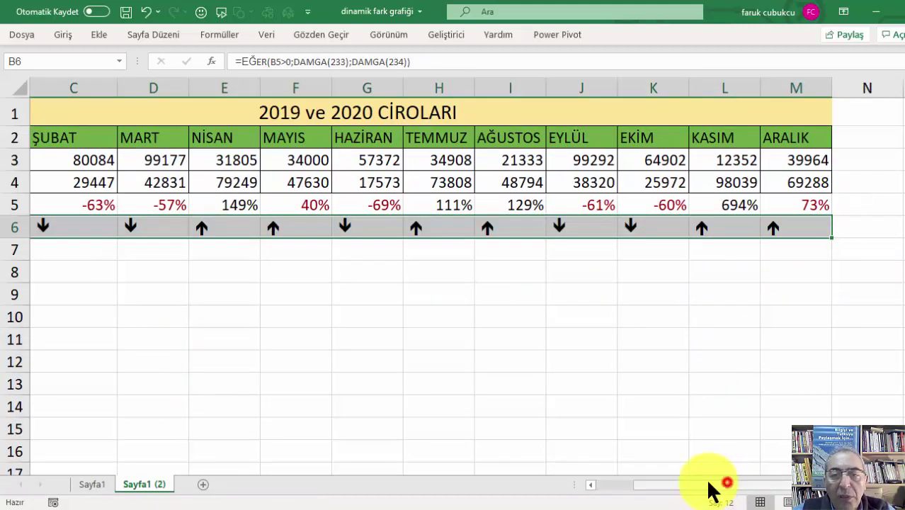
left_click_drag(711, 486, 672, 486)
left_click(314, 349)
left_click(135, 233)
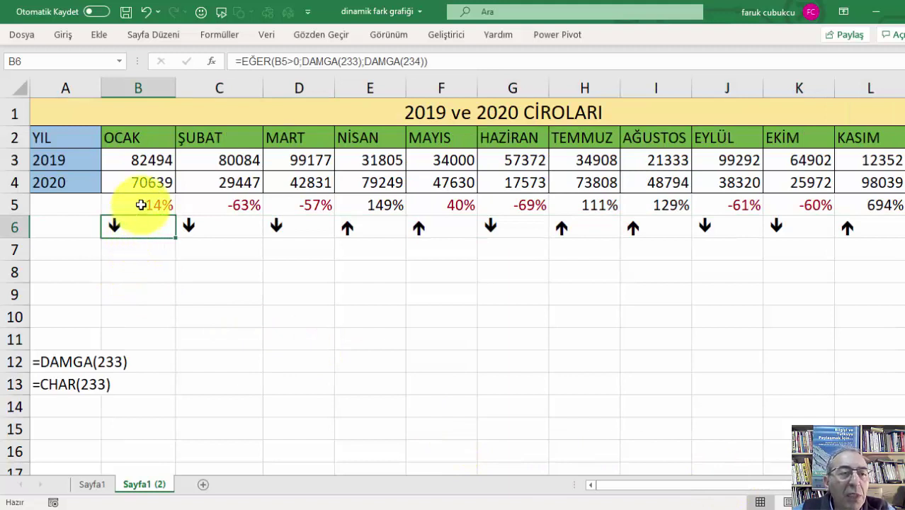
left_click(141, 204)
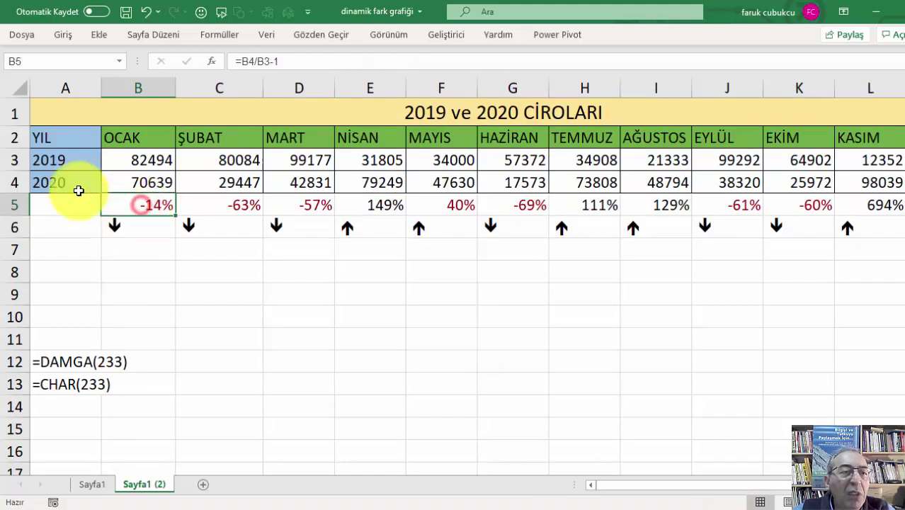
left_click(58, 33)
left_click(42, 85)
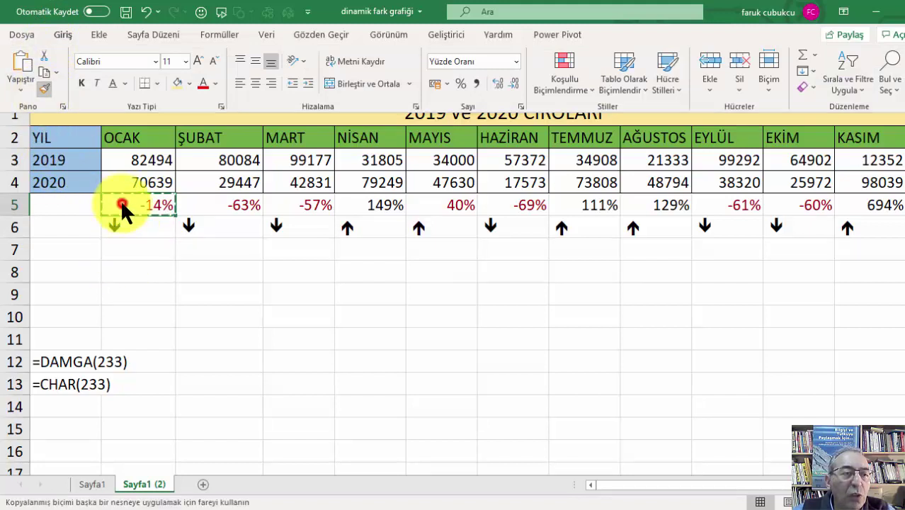
mouse_move(124, 225)
left_mouse_down()
mouse_move(900, 228)
mouse_move(765, 227)
left_mouse_up()
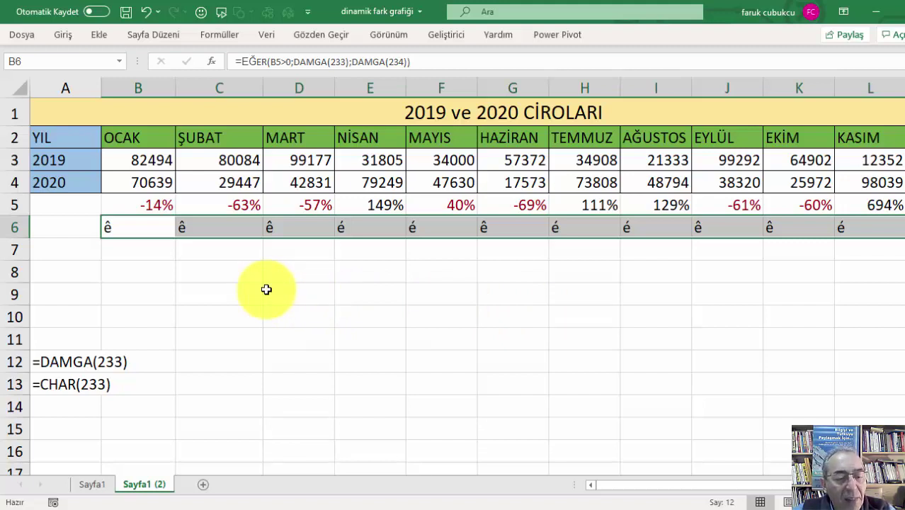
key("ctrl+z")
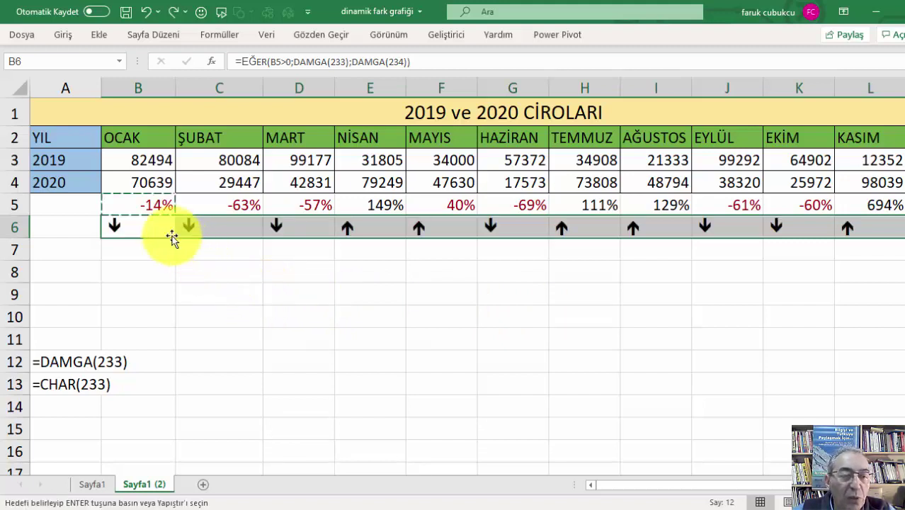
left_click(138, 225)
left_click(135, 205)
left_click(143, 225)
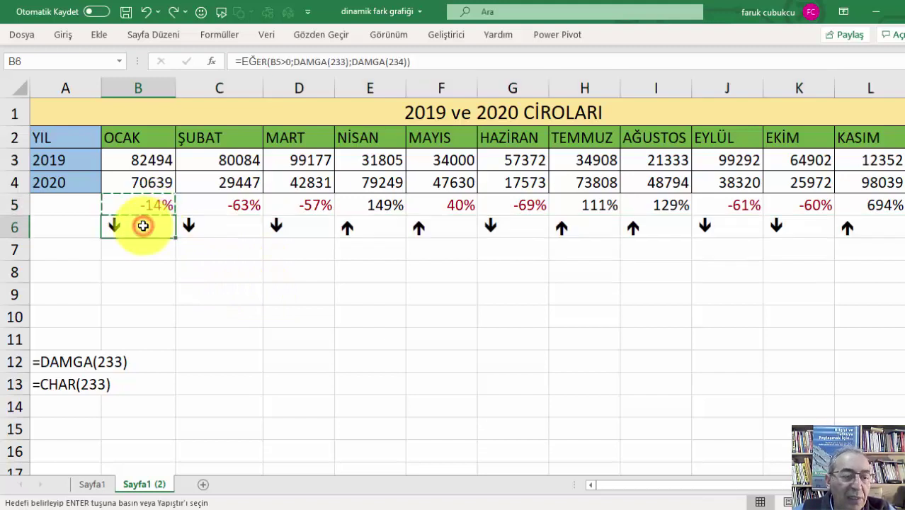
key("Escape")
left_click(157, 269)
left_click(154, 226)
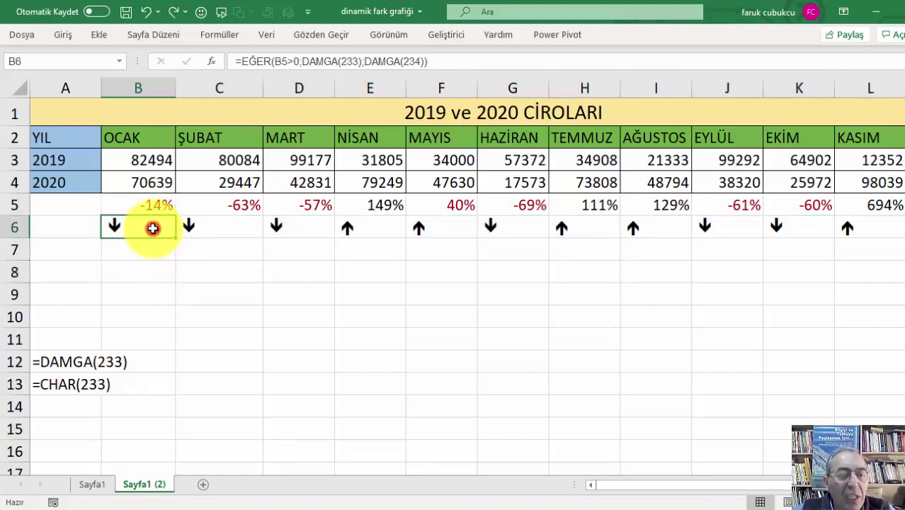
key("ctrl+shift+Right")
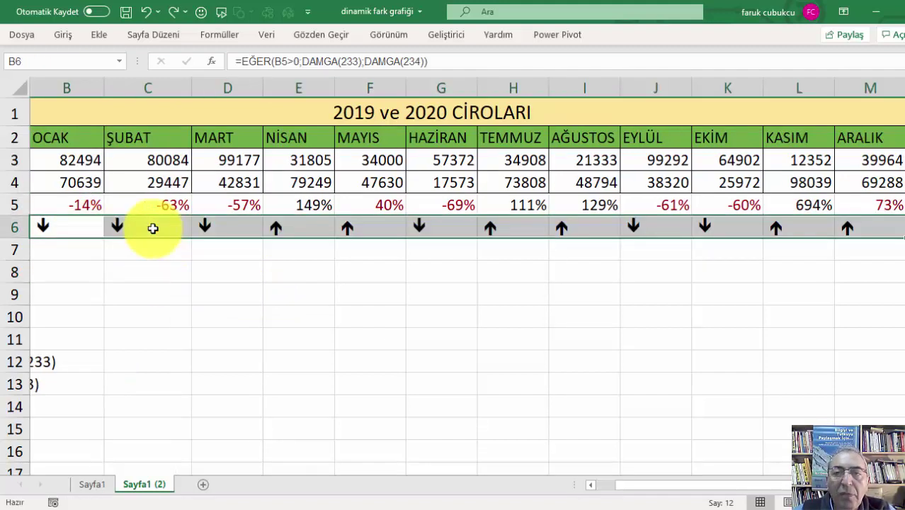
left_click(62, 34)
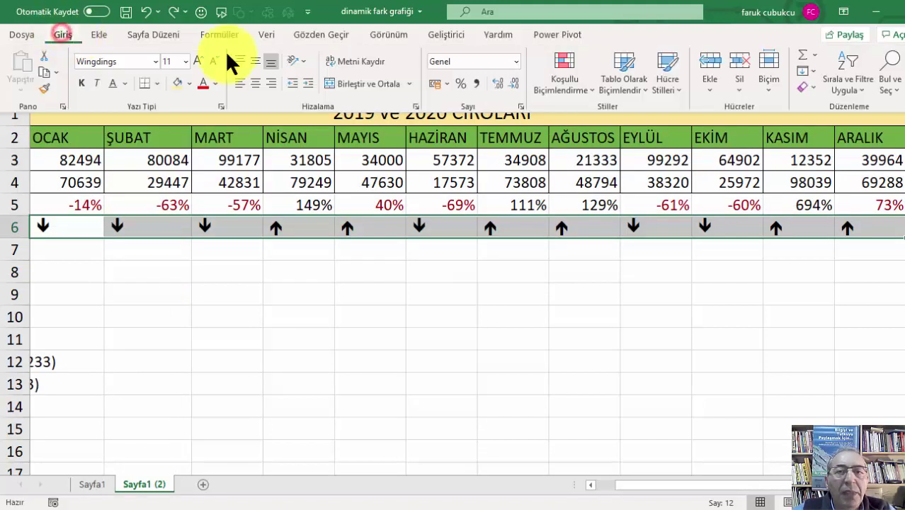
left_click(569, 84)
mouse_move(613, 119)
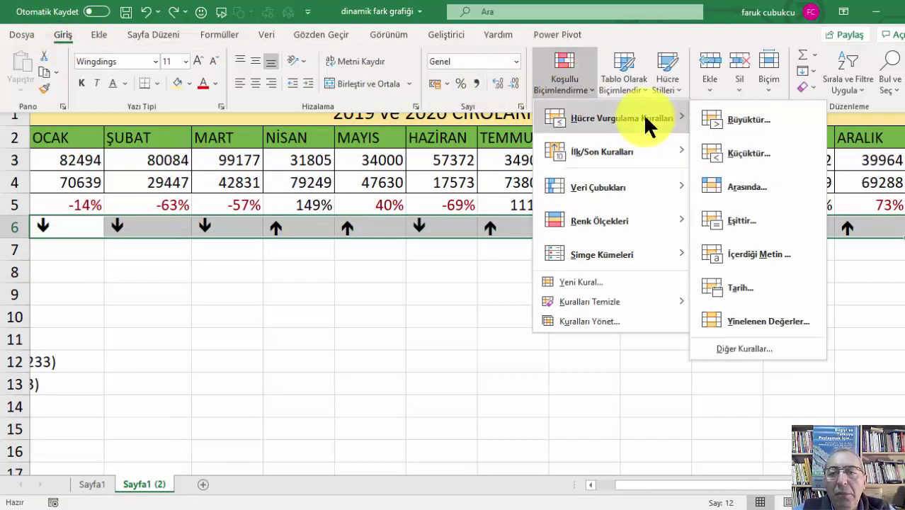
left_click(730, 150)
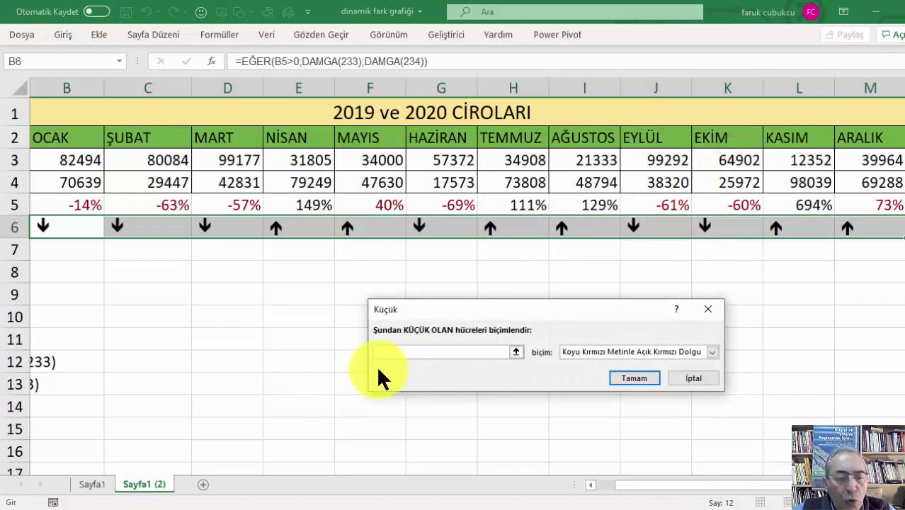
left_click(590, 485)
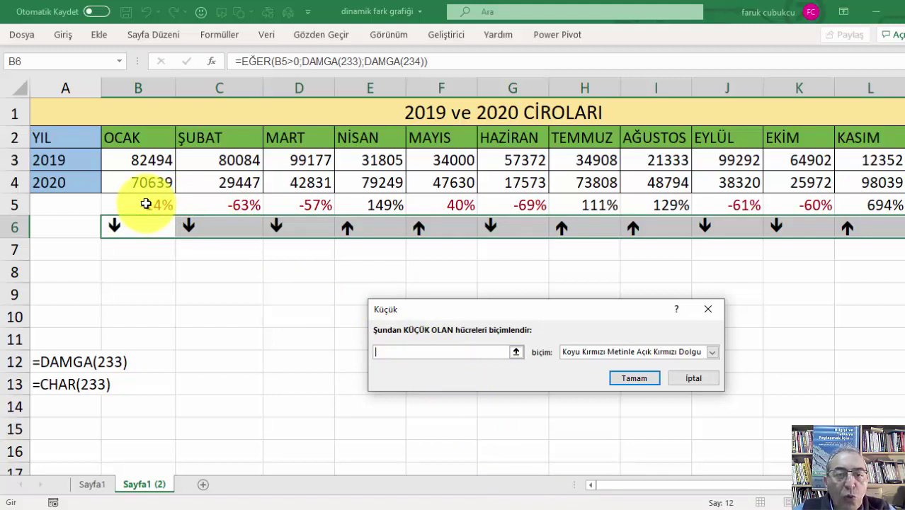
left_click(146, 204)
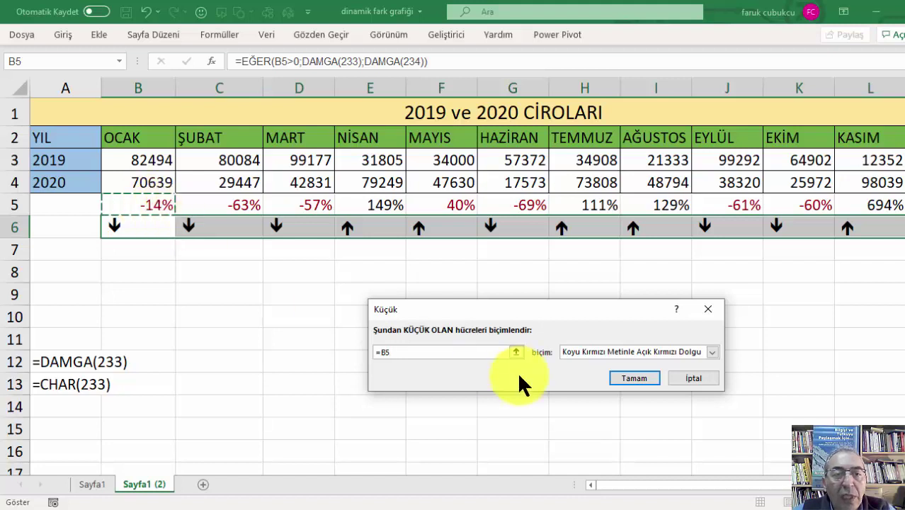
left_click(449, 353)
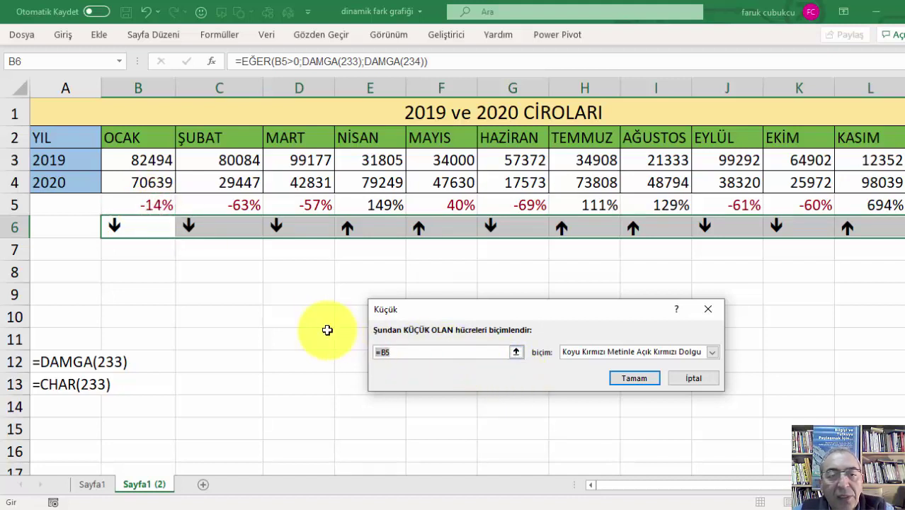
type("0")
left_click(698, 376)
left_click(250, 286)
left_click(153, 233)
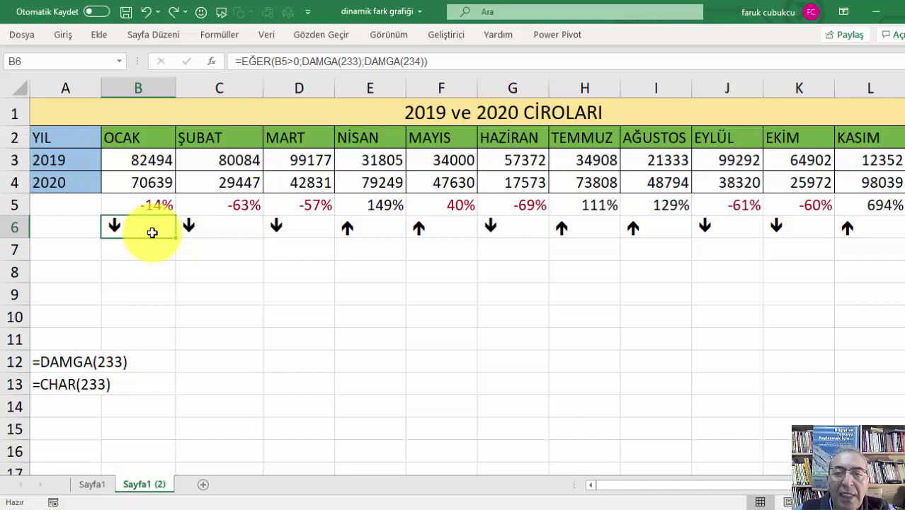
key("shift+Right")
key("shift+Right")
key("shift+Right")
key("shift+Right")
key("shift+Right")
key("shift+Right")
key("shift+Right")
key("shift+Right")
key("shift+Right")
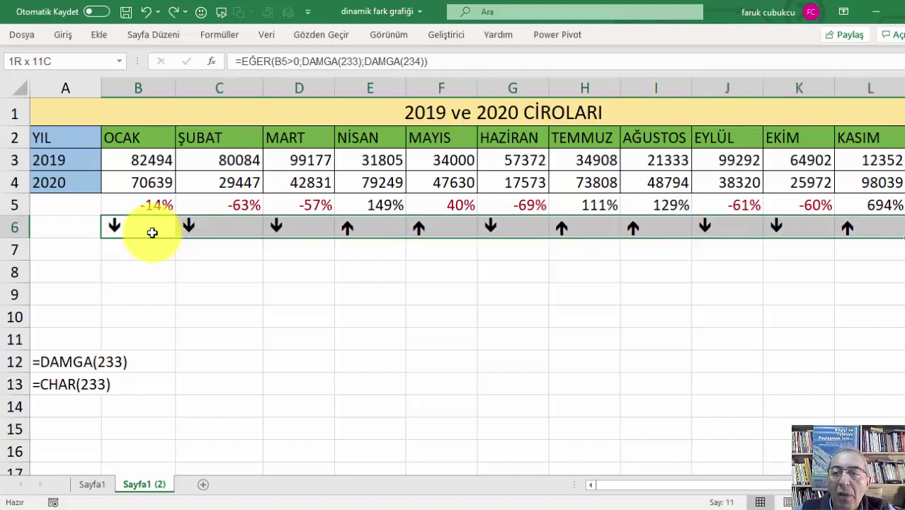
key("shift+Right")
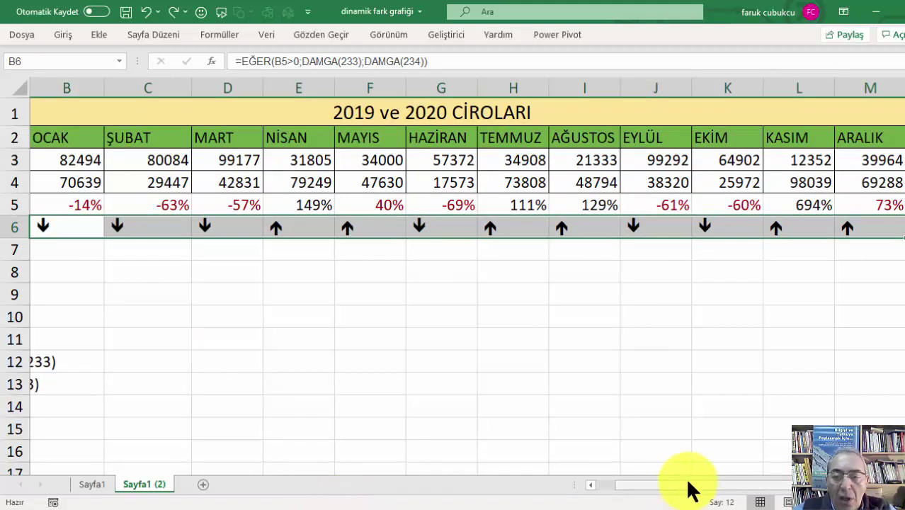
left_click_drag(631, 487, 517, 489)
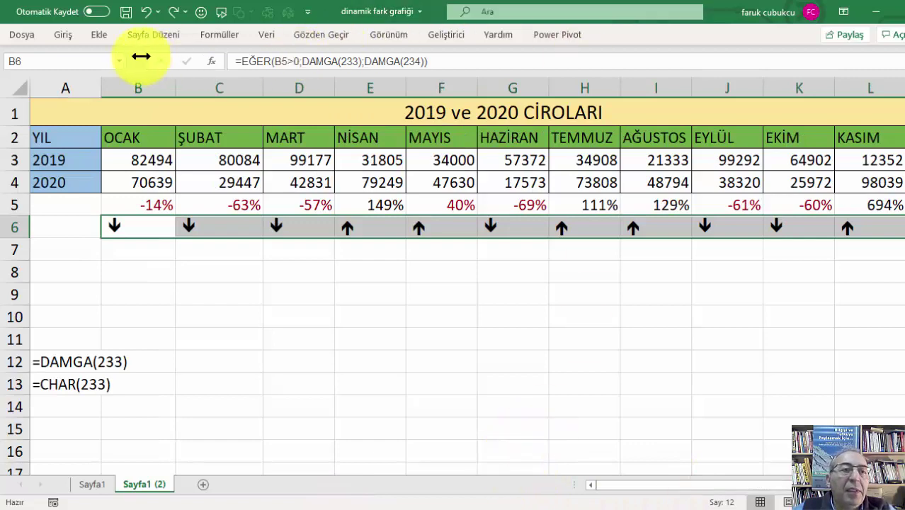
left_click(62, 37)
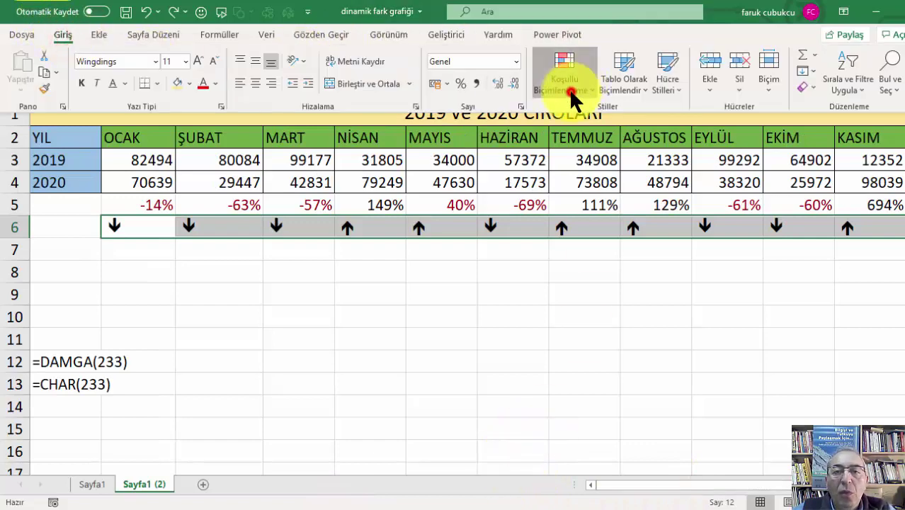
- Start a new formula-based conditional rule for row 6 using =B5<=0
left_click(570, 89)
left_click(575, 282)
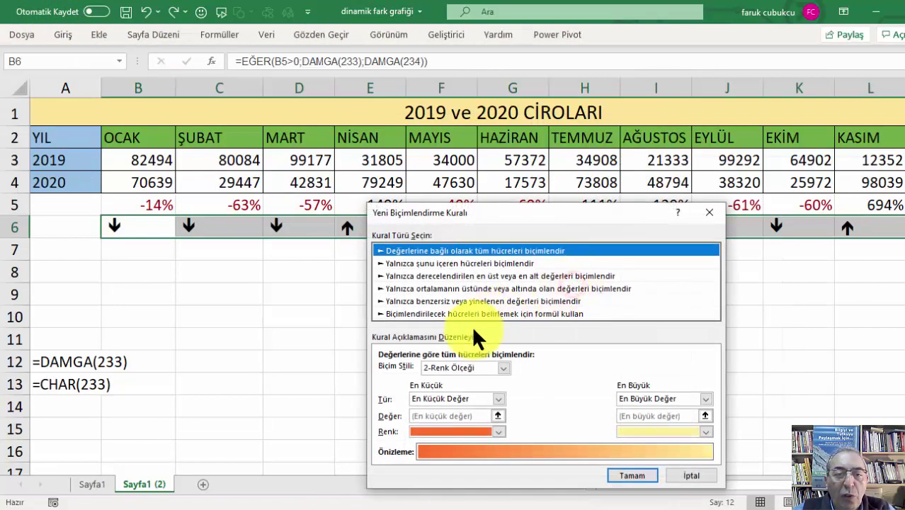
left_click(434, 314)
left_click(409, 370)
type("=")
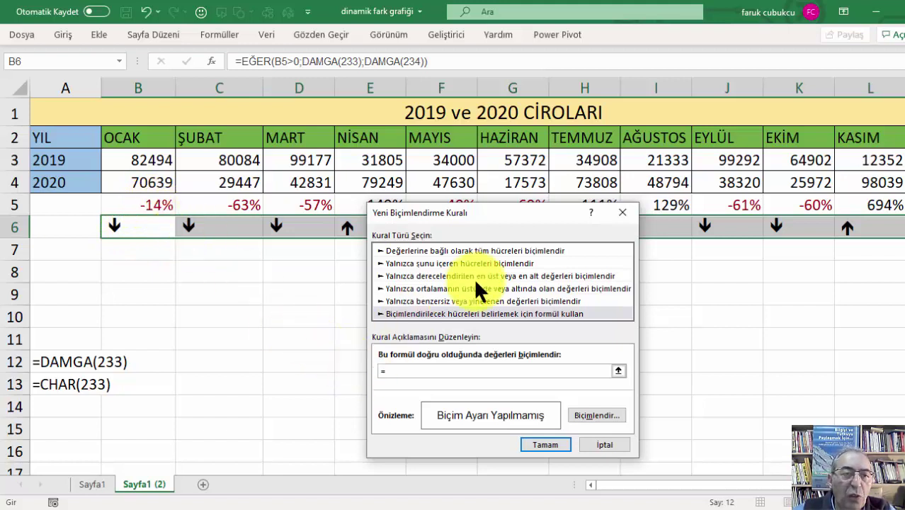
left_click(138, 201)
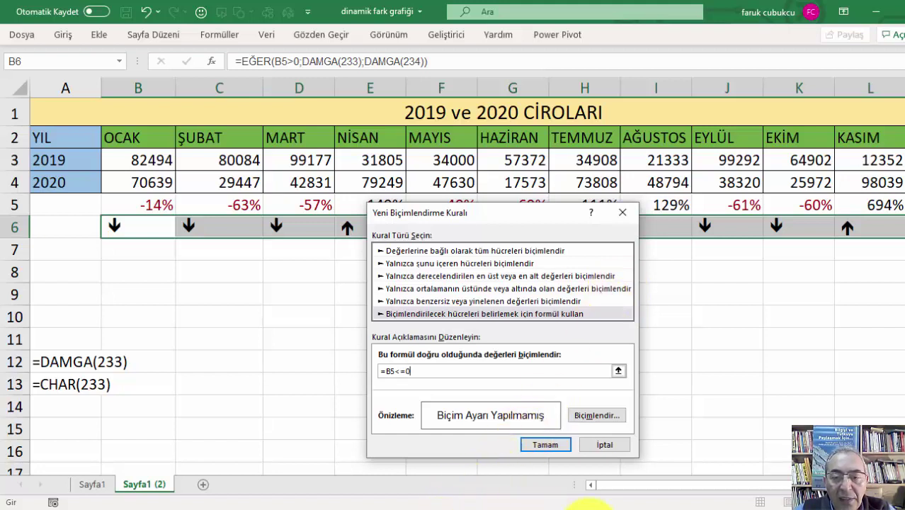
key("super+plus")
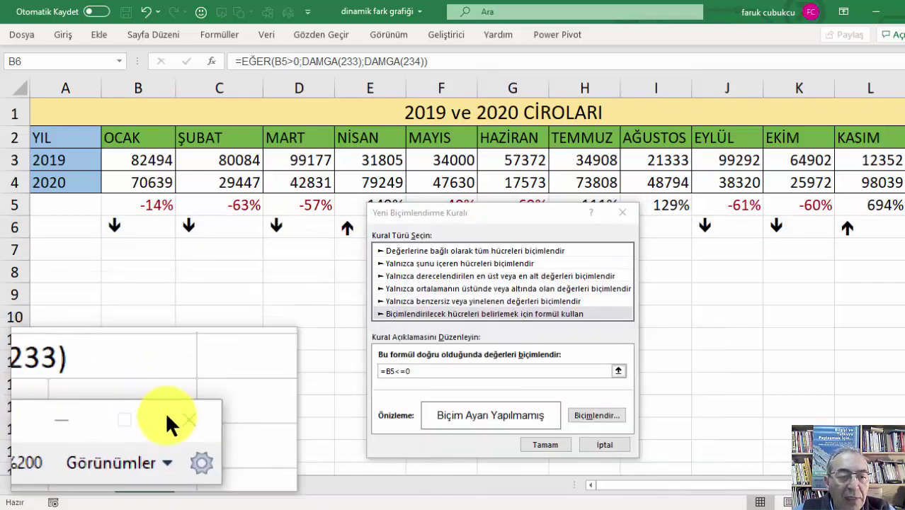
left_click(172, 412)
- Give the =B5<=0 rule a red font colour and apply it
left_click(591, 416)
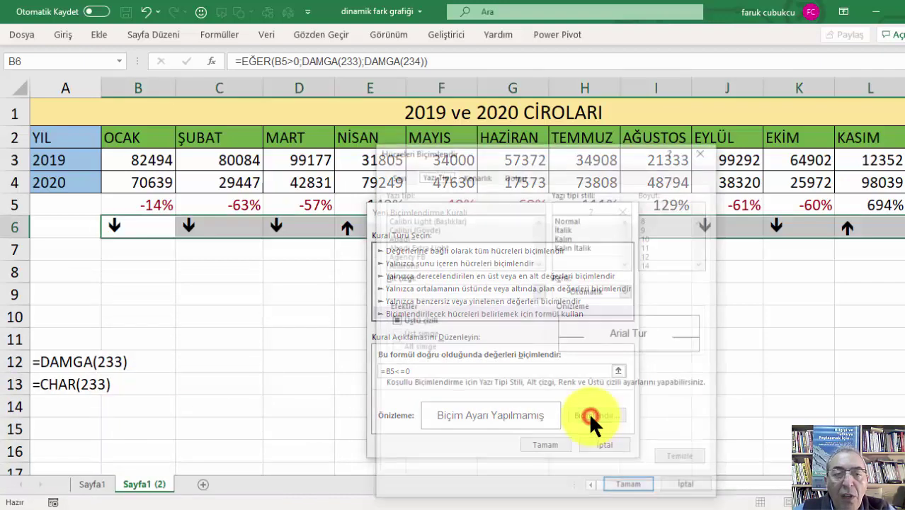
left_click(516, 175)
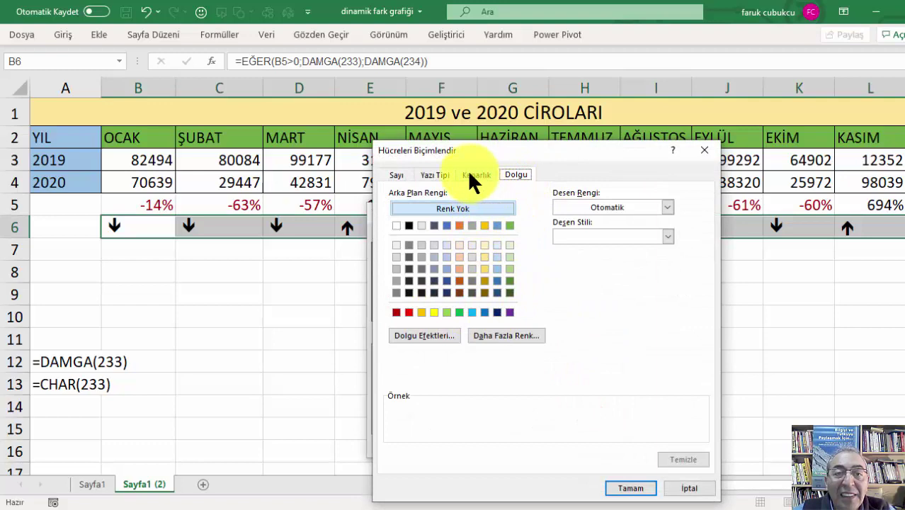
left_click(439, 175)
left_click(592, 291)
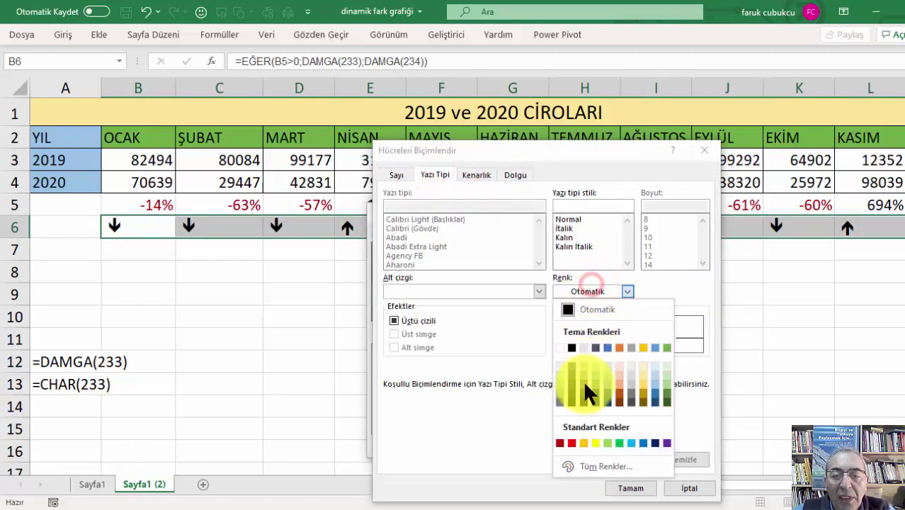
left_click(574, 440)
left_click(615, 488)
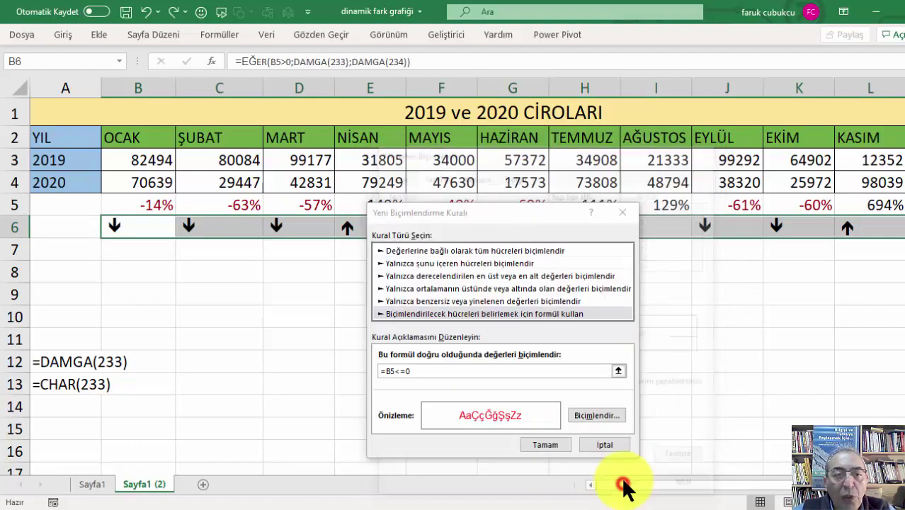
left_click(557, 444)
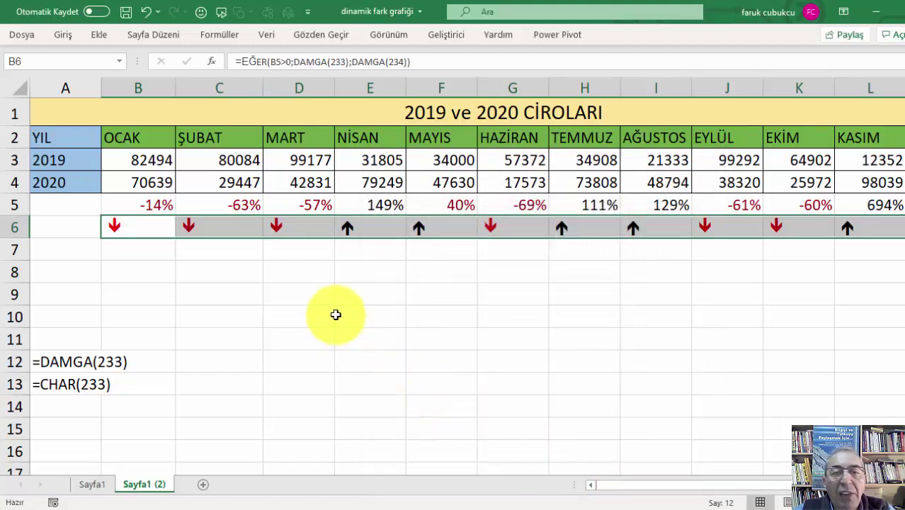
left_click(337, 315)
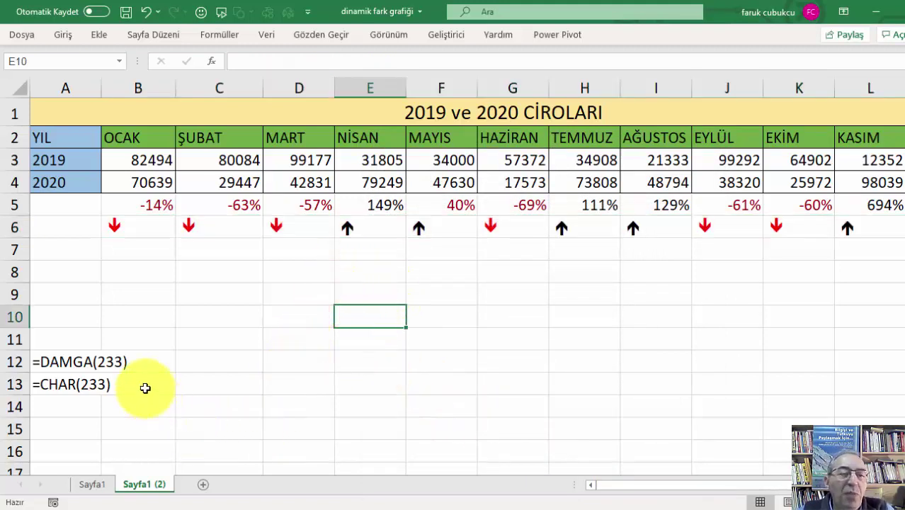
- Check B6's formula and scroll to see the whole table through ARALIK
left_click(135, 225)
scroll(257, 278, "down", 1)
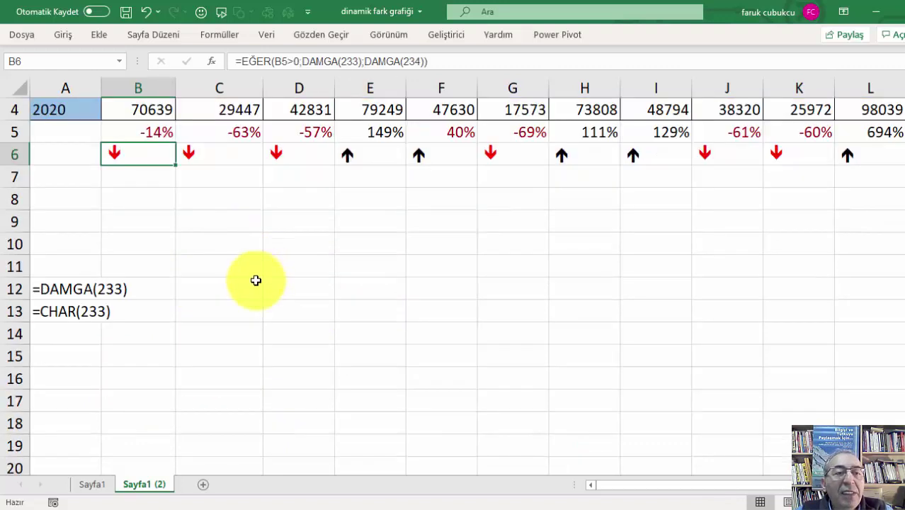
scroll(257, 278, "up", 1)
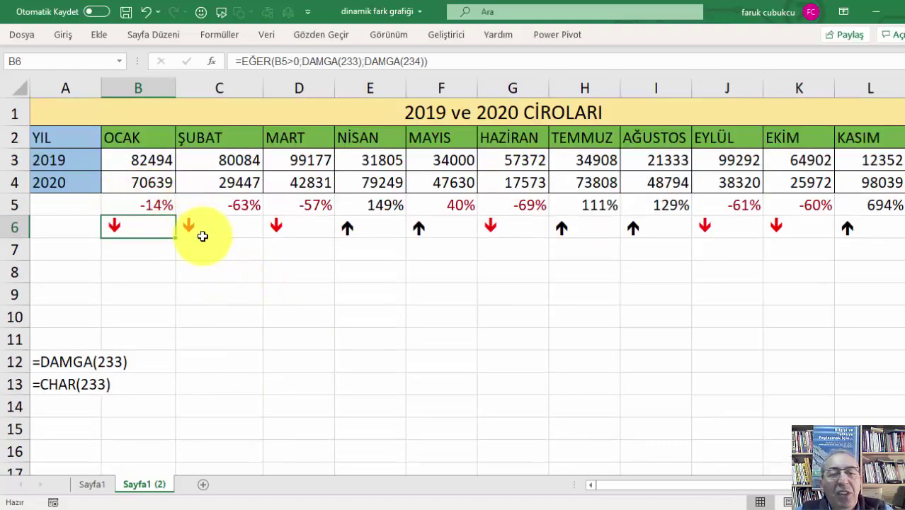
scroll(242, 254, "down", 1, "ctrl")
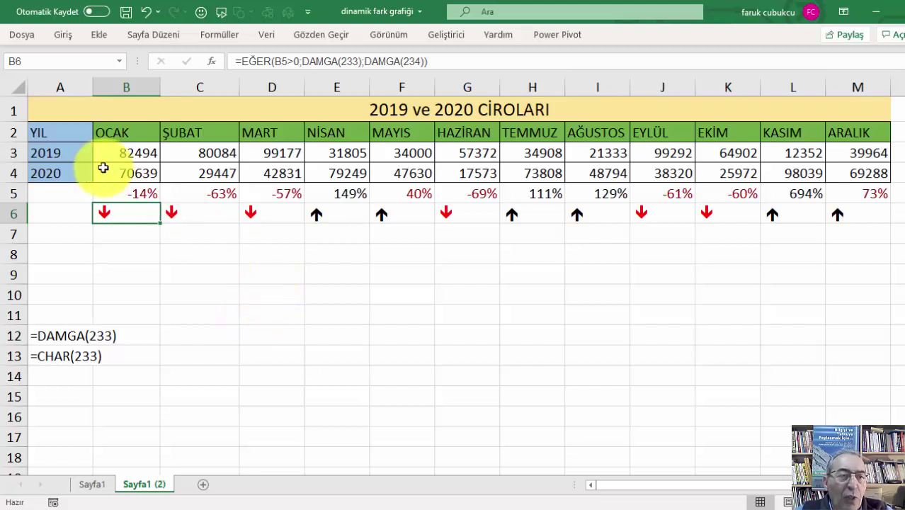
- Insert a clustered column chart from the month headers and 2019/2020 figures in A2:M4
left_click_drag(59, 132, 866, 178)
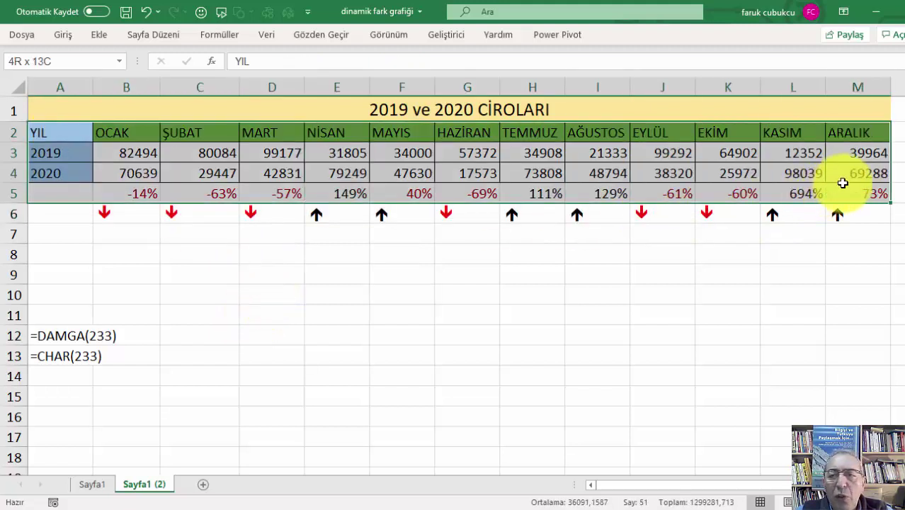
left_click(94, 31)
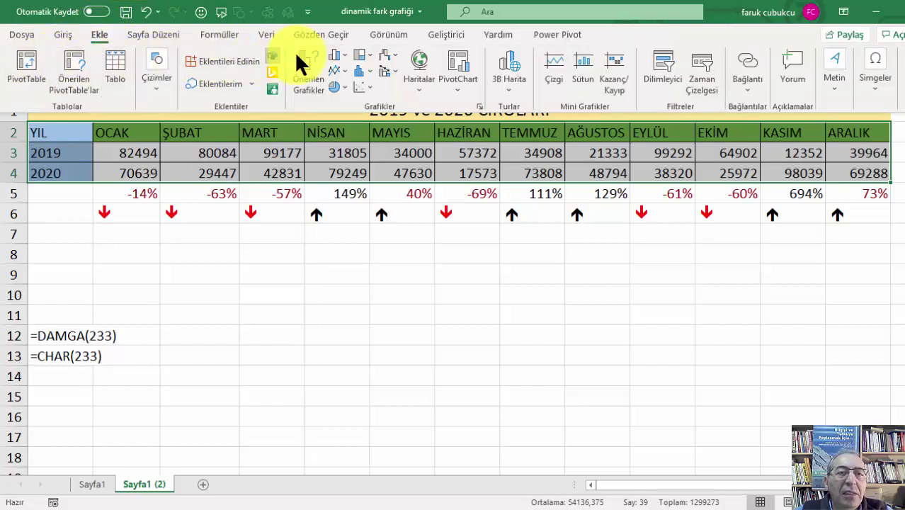
left_click(336, 56)
left_click(350, 101)
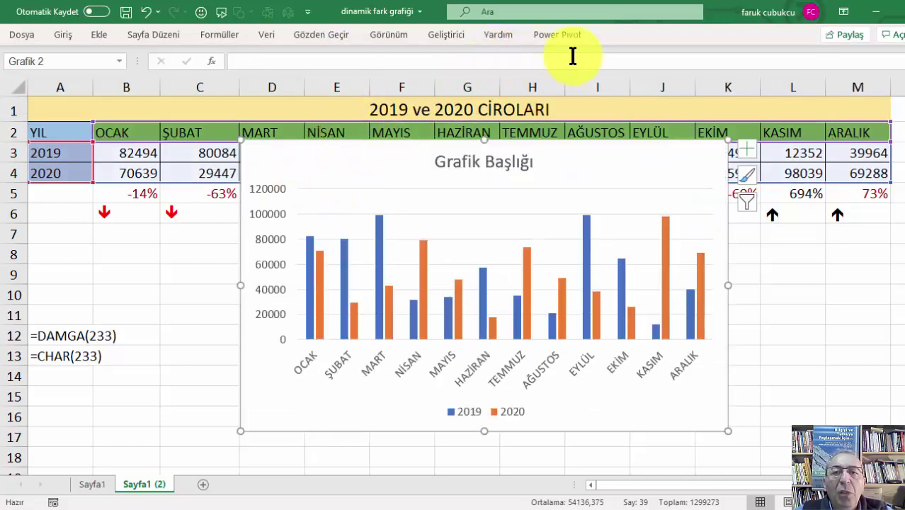
- Move the chart lower and to the right, and apply a dark chart style
left_click(327, 173)
mouse_move(327, 173)
left_mouse_down()
mouse_move(376, 190)
mouse_move(370, 193)
left_mouse_up()
left_click(630, 35)
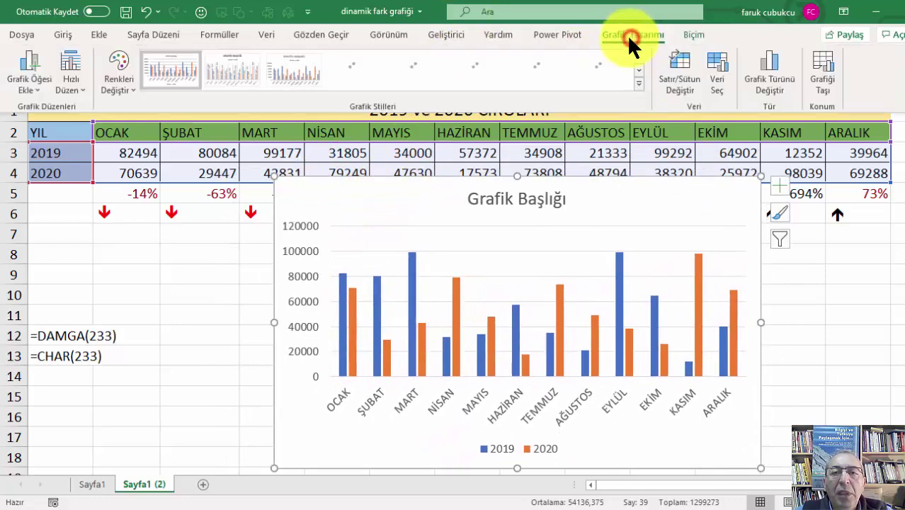
left_click(603, 63)
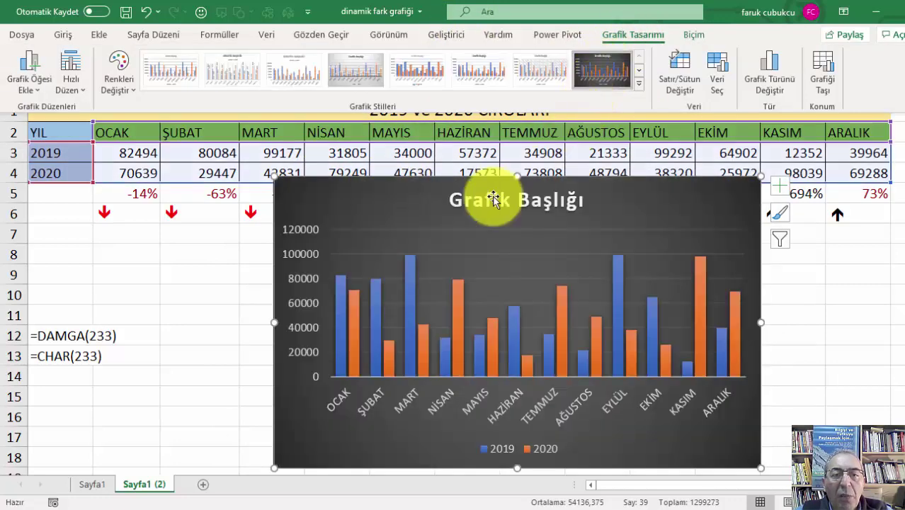
- Replace the default chart title with FARKLAR and nudge the chart slightly down and left
left_click(476, 212)
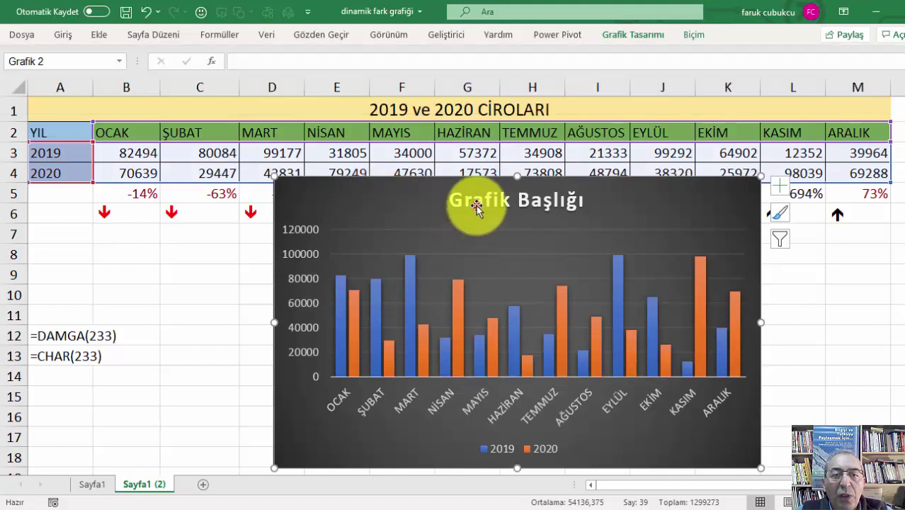
left_click(457, 200)
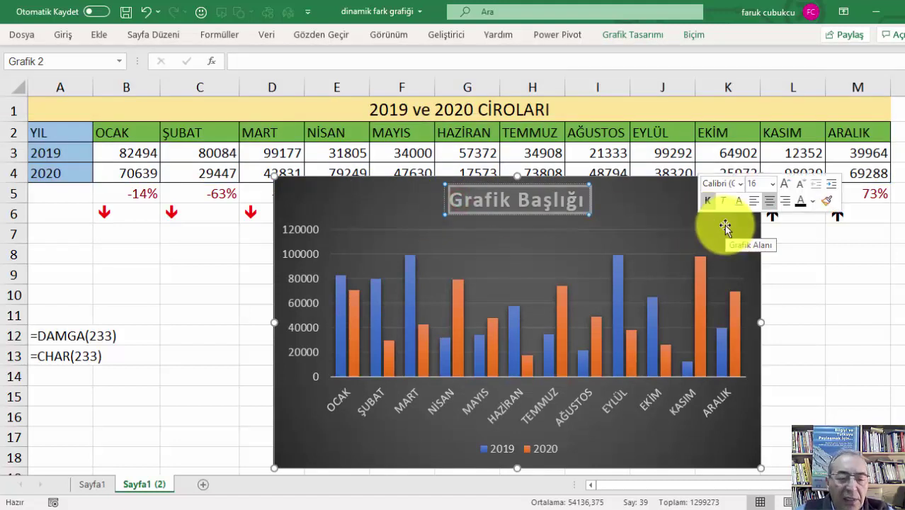
type("FARKLAR")
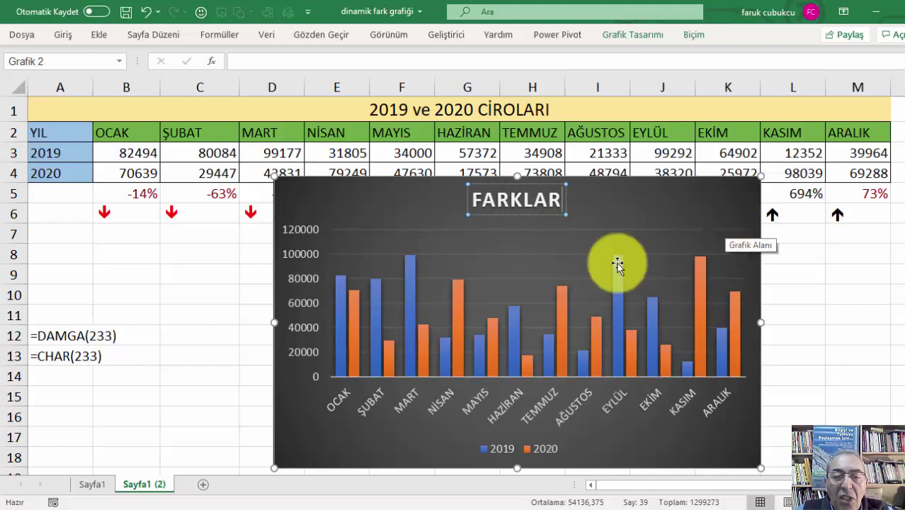
left_click(210, 300)
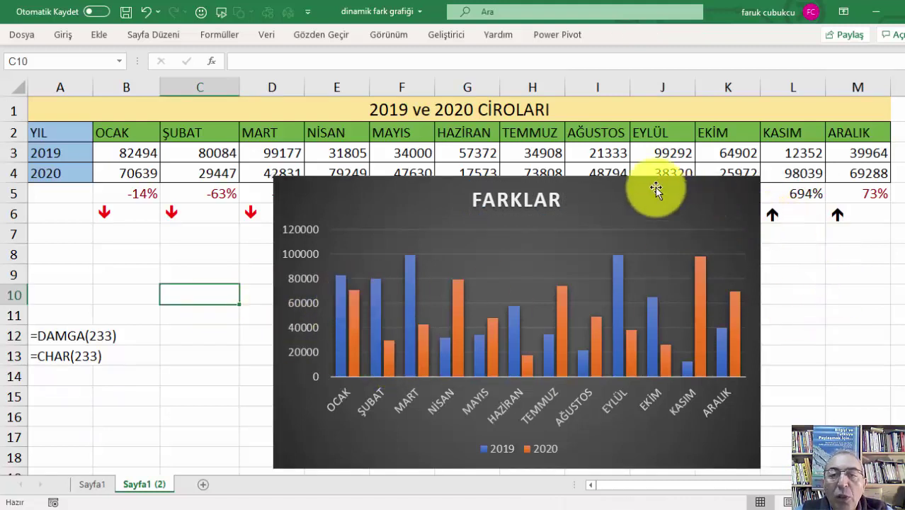
left_click_drag(624, 191, 602, 213)
- Turn on data labels for all bars and open More Options for the 2019 labels
left_click(758, 211)
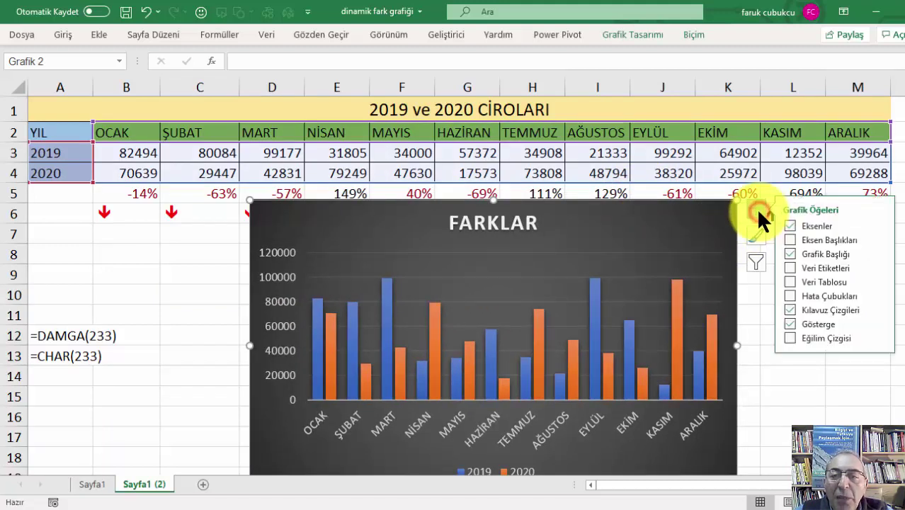
left_click(792, 268)
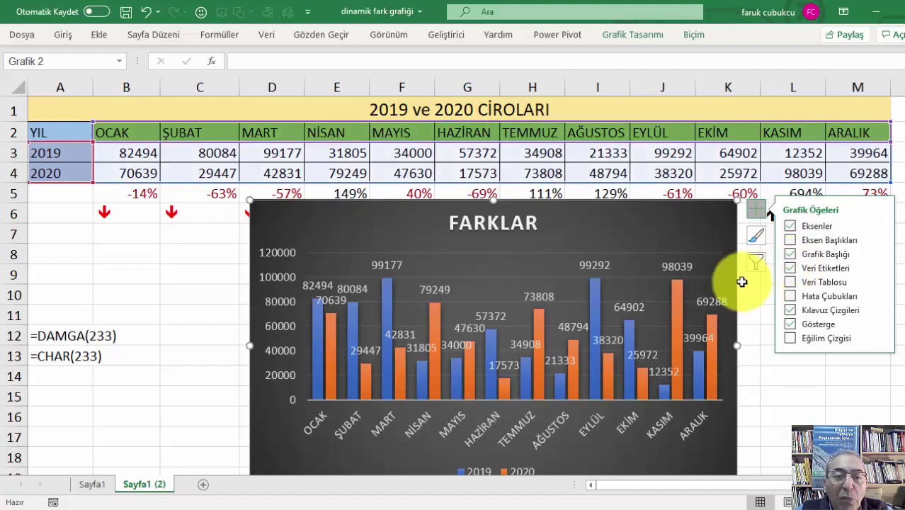
left_click(314, 285)
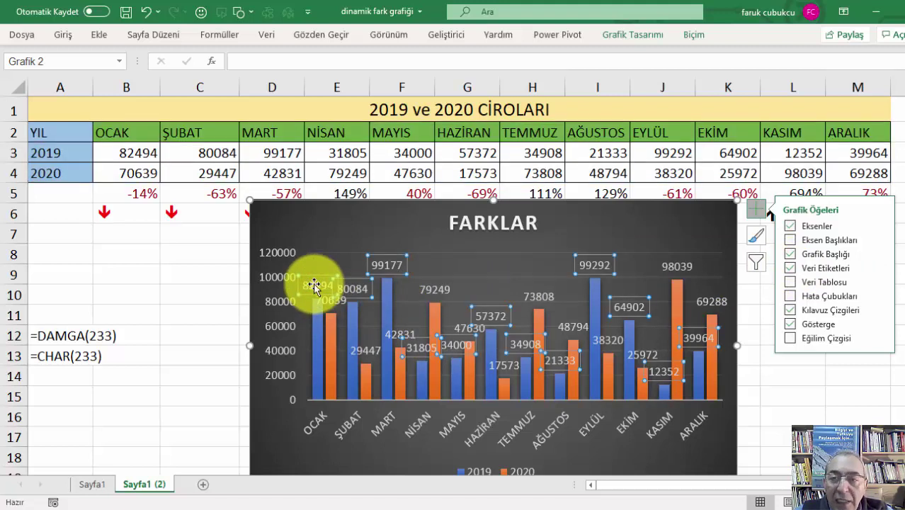
mouse_move(829, 268)
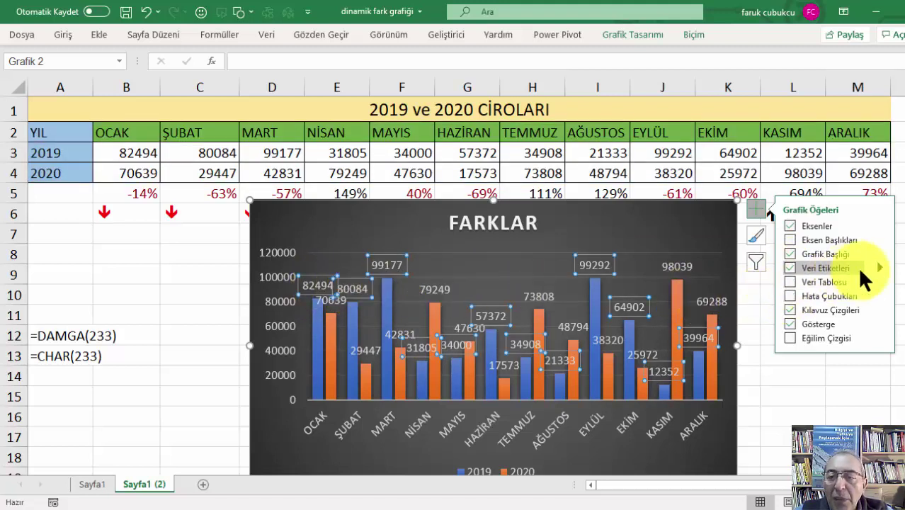
left_click(880, 268)
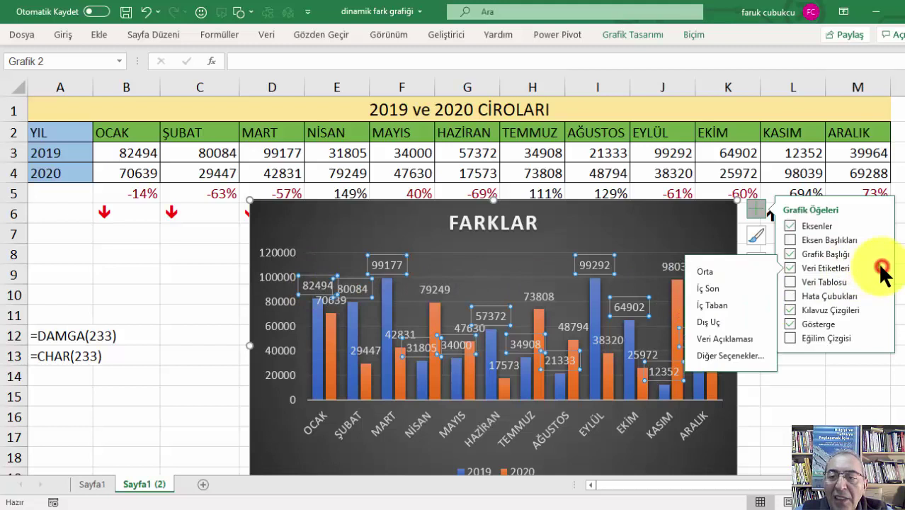
left_click(713, 358)
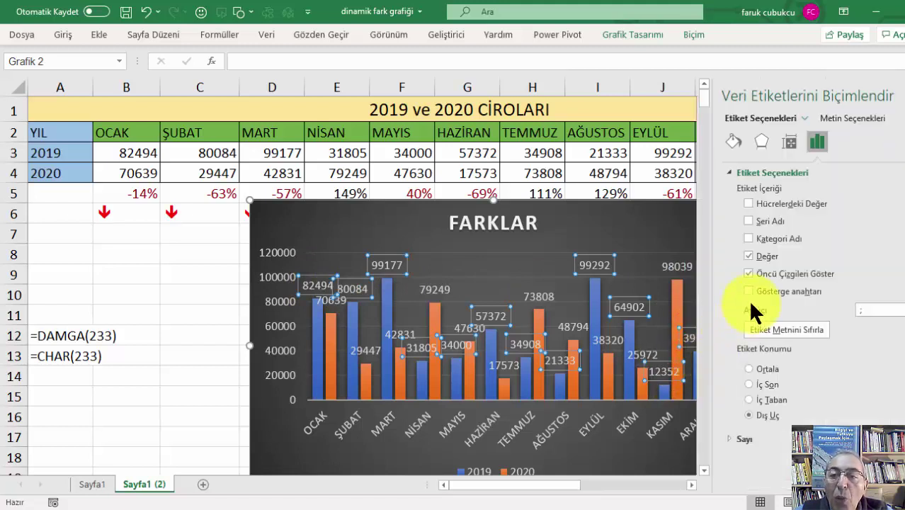
- Make the 2019 labels show the B5:M5 percent changes instead of sales values
left_click(748, 257)
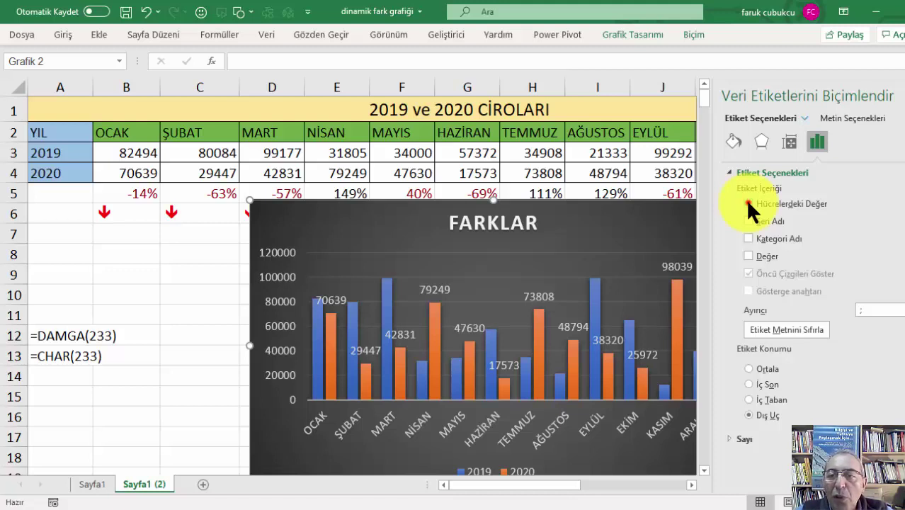
left_click(749, 204)
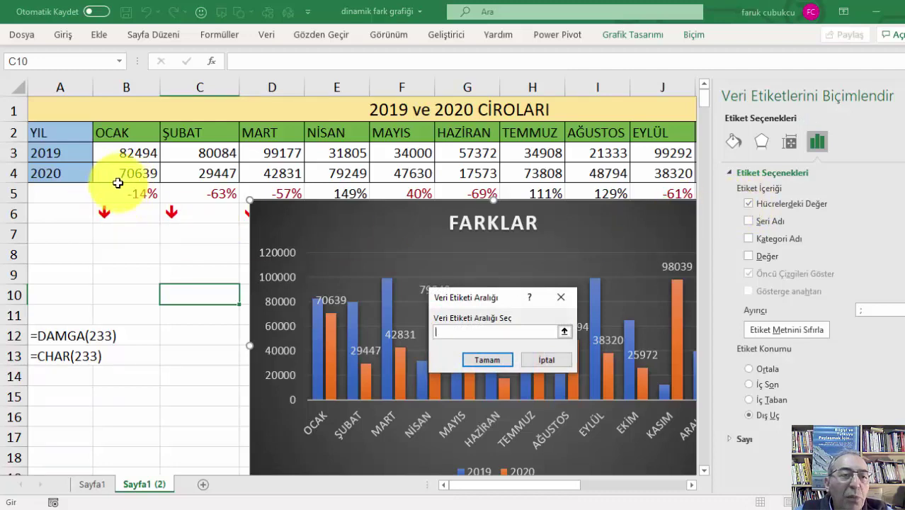
left_click_drag(114, 188, 574, 185)
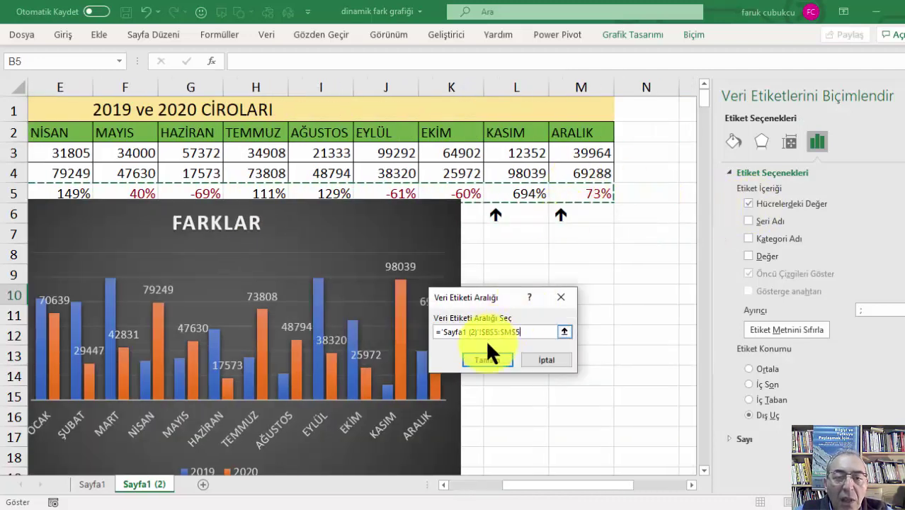
left_click(479, 354)
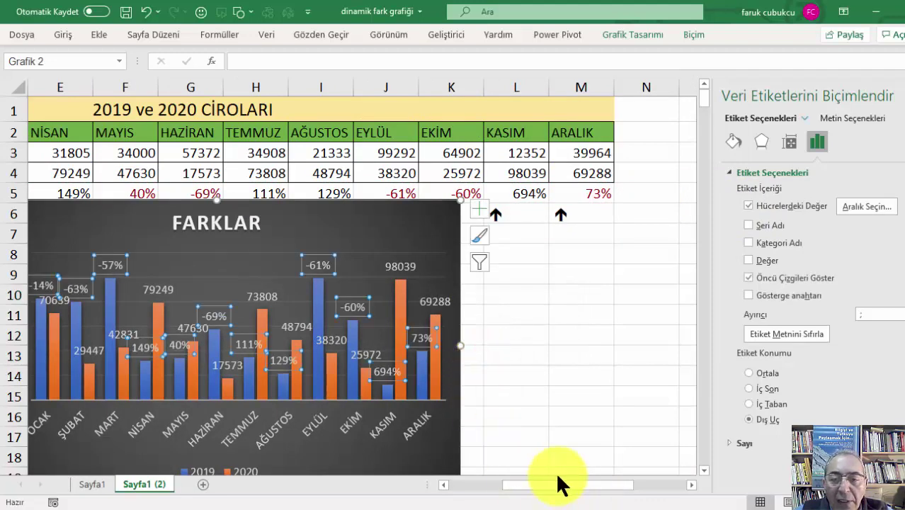
left_click_drag(546, 486, 482, 489)
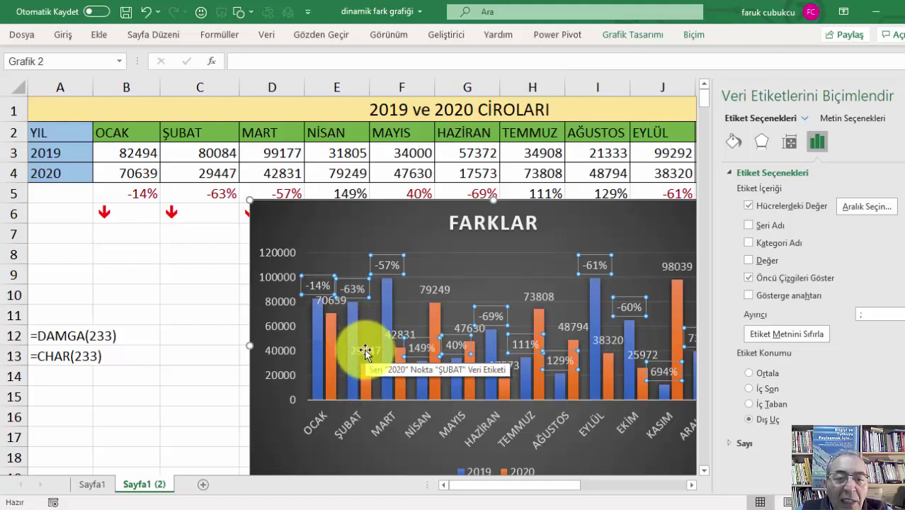
- Switch the 2020 labels from values to cell values taken from B6:M6
left_click(365, 350)
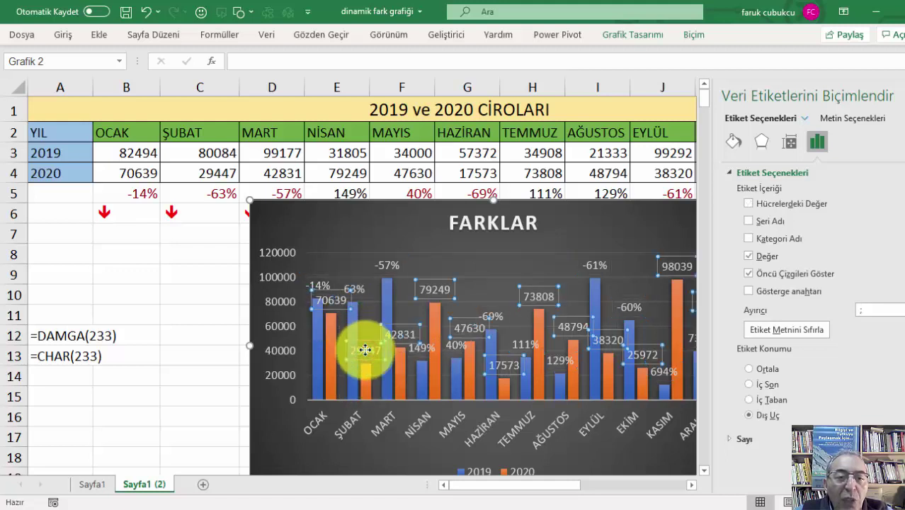
left_click(761, 255)
left_click(749, 203)
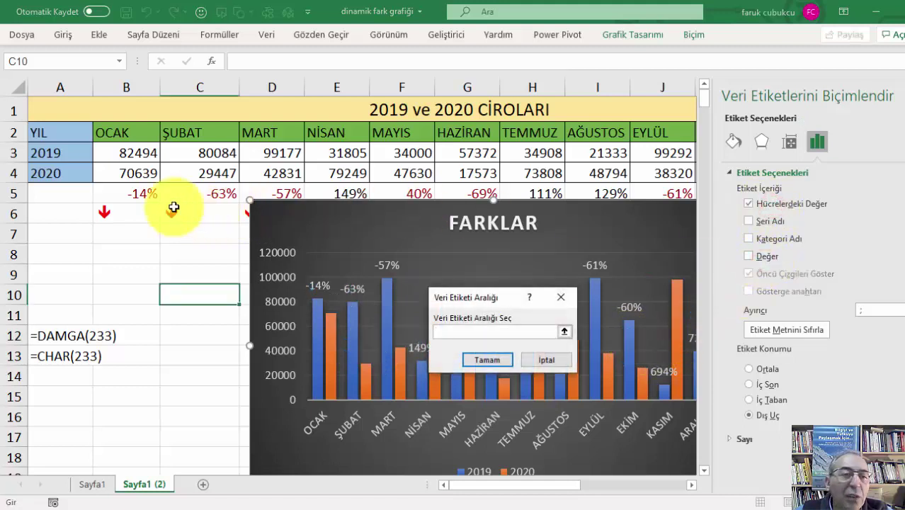
left_click_drag(107, 208, 742, 208)
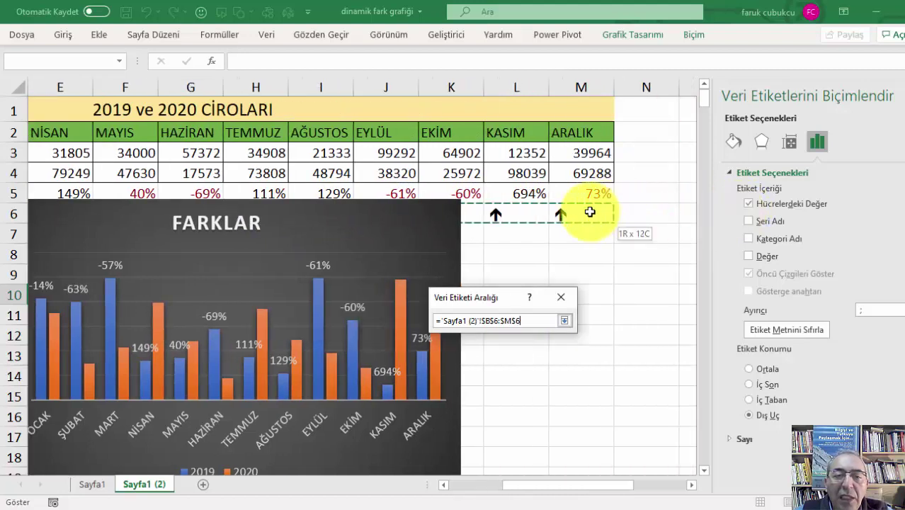
left_click_drag(743, 207, 586, 213)
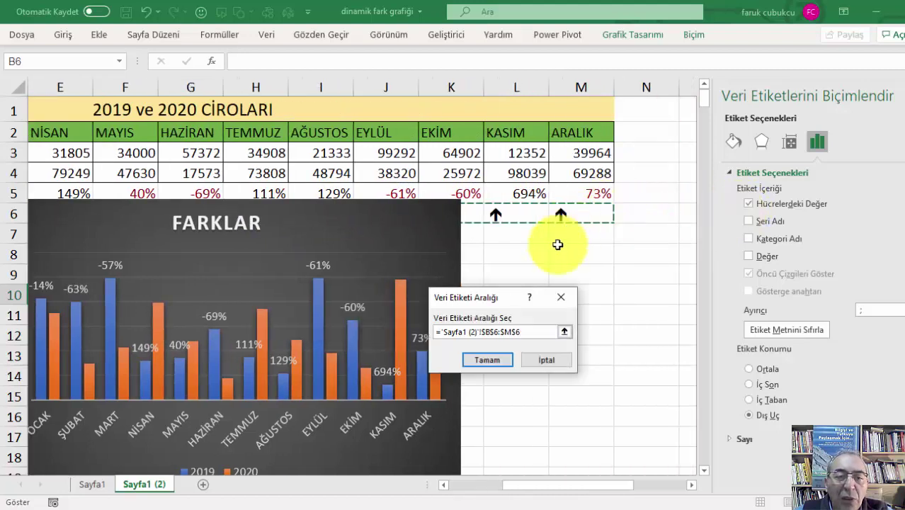
left_click(494, 358)
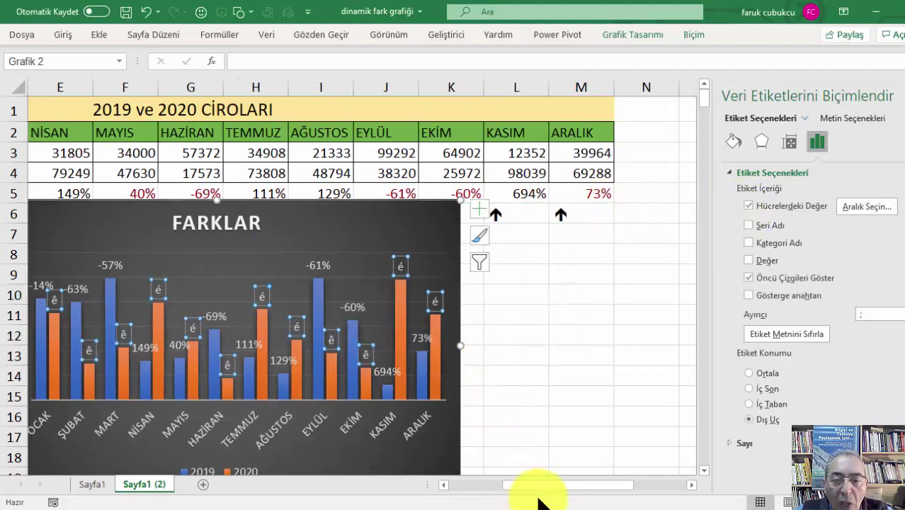
left_click_drag(543, 488, 466, 460)
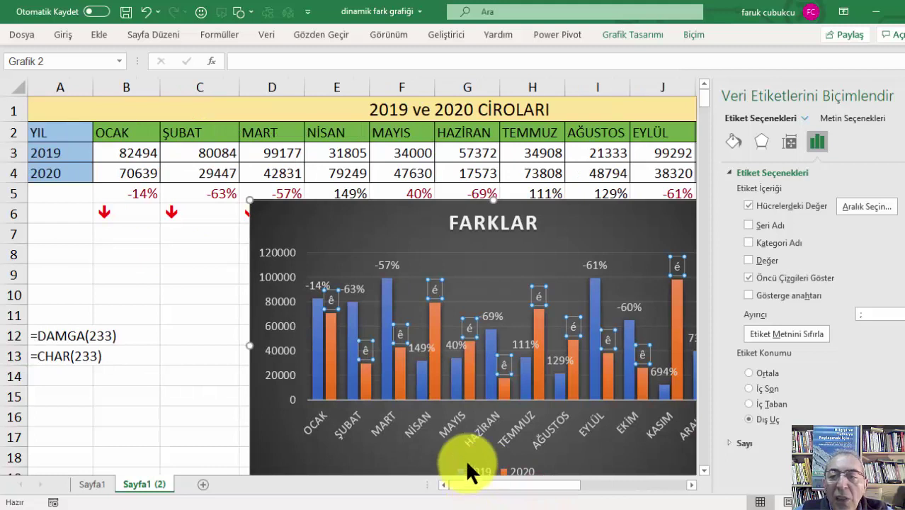
- Close the Format Data Labels pane and reselect all the 2020 labels
left_click(331, 302)
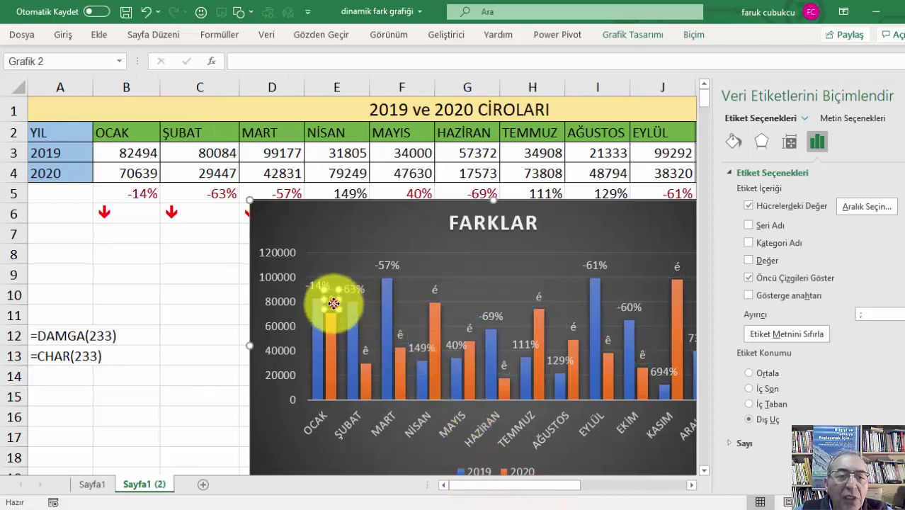
left_click(367, 349)
left_click(332, 301)
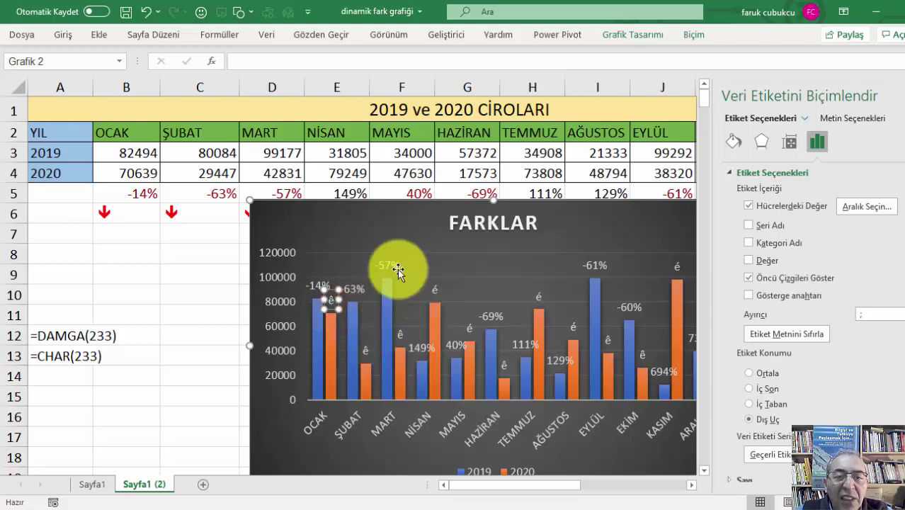
left_click(901, 96)
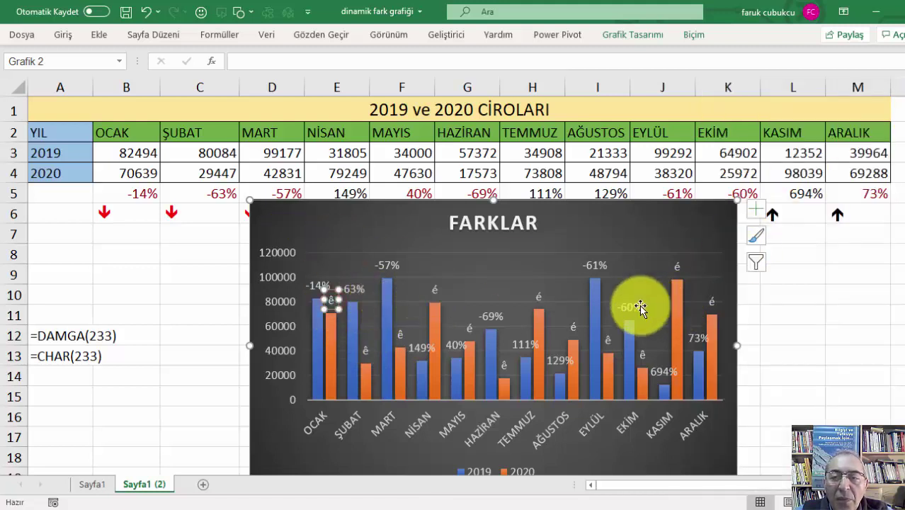
left_click(201, 152)
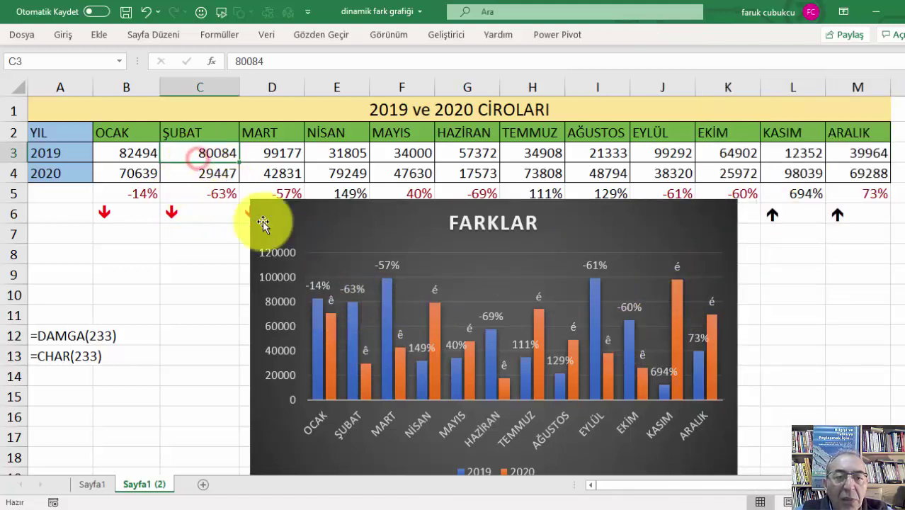
left_click(327, 301)
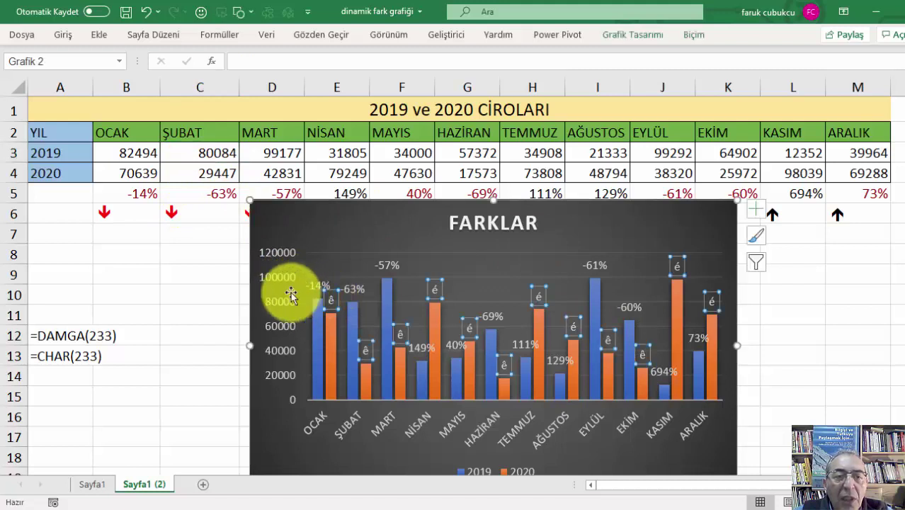
- Change the 2020 labels' font to Wingdings so the é characters become arrows
right_click(328, 303)
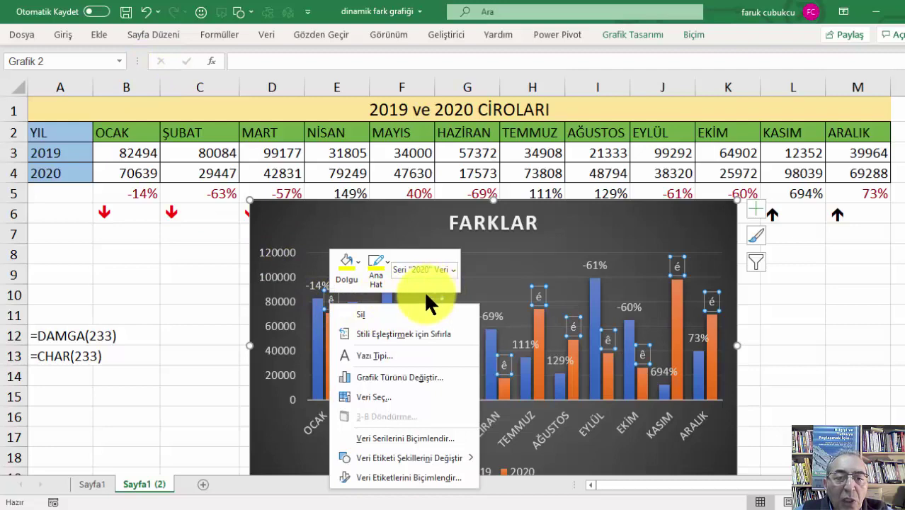
left_click(368, 351)
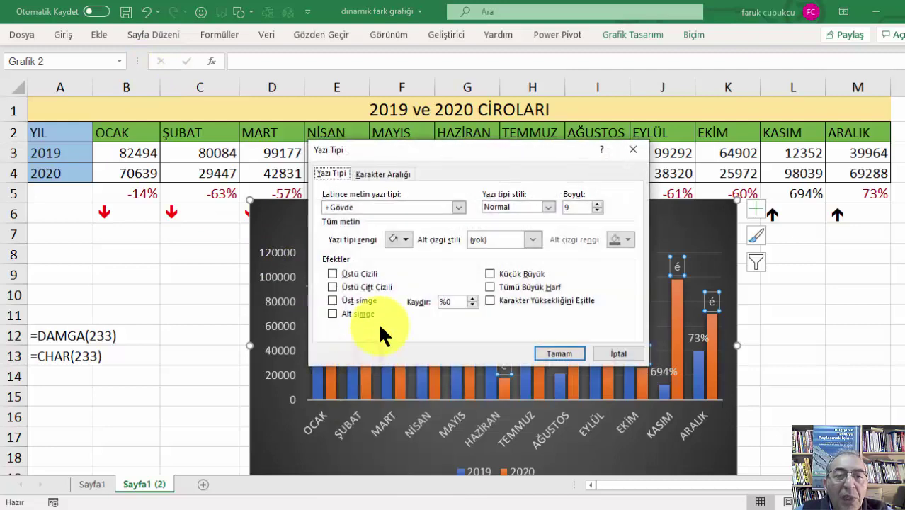
left_click(457, 206)
type("w")
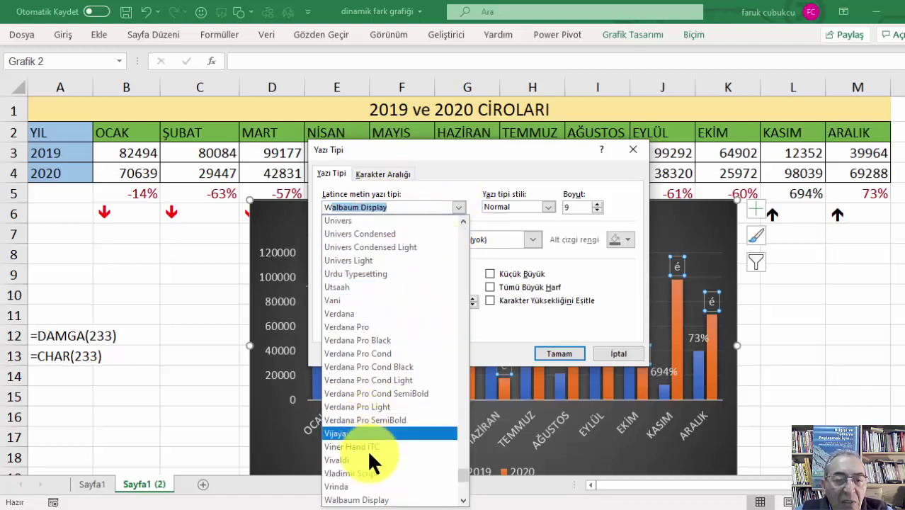
scroll(369, 453, "down", 1)
scroll(369, 446, "down", 2)
scroll(370, 435, "down", 2)
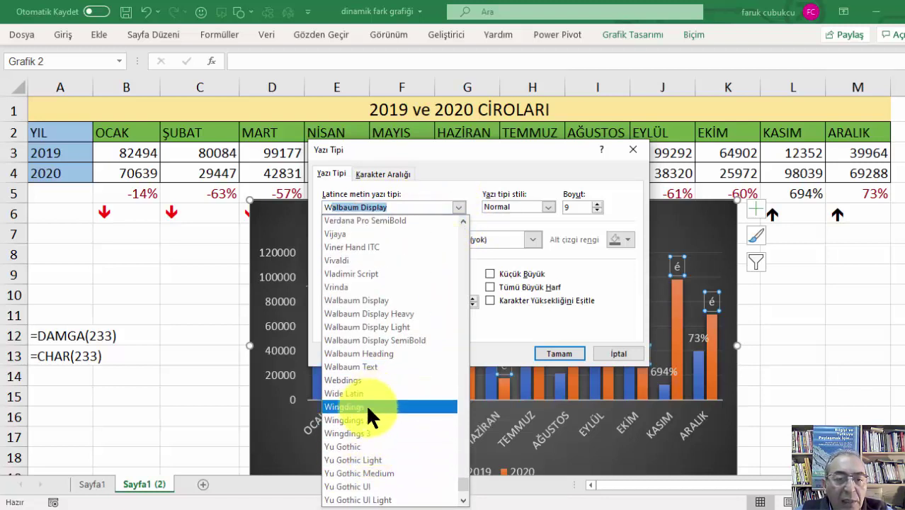
left_click(365, 406)
left_click(554, 353)
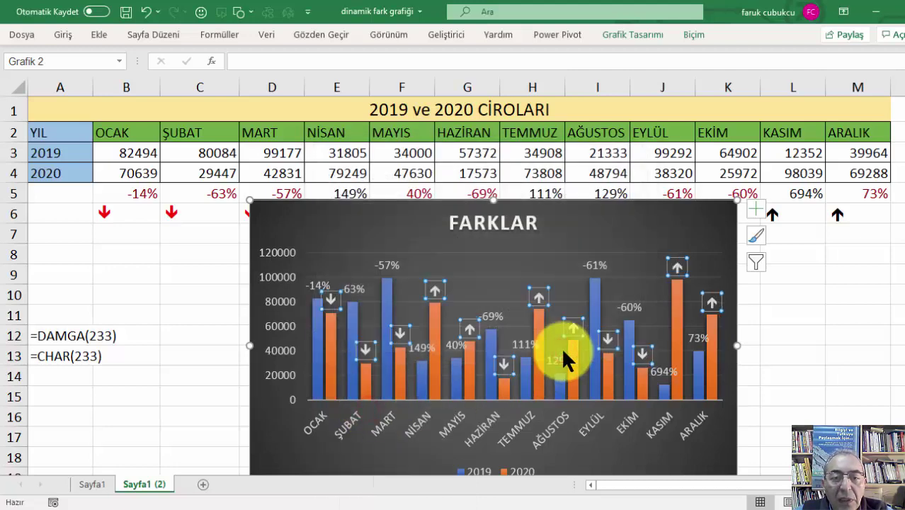
left_click(178, 275)
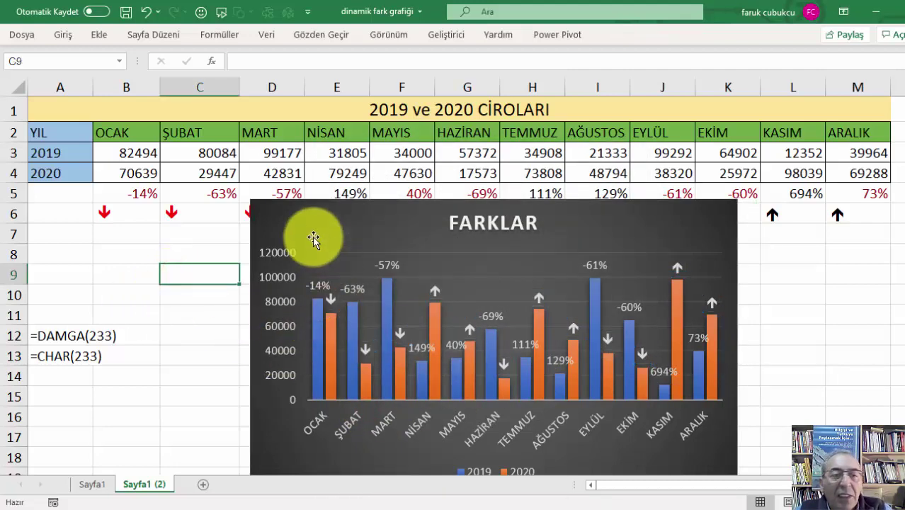
- Move the chart left beneath the table and stretch its right edge to the table's width
left_click_drag(295, 212, 92, 236)
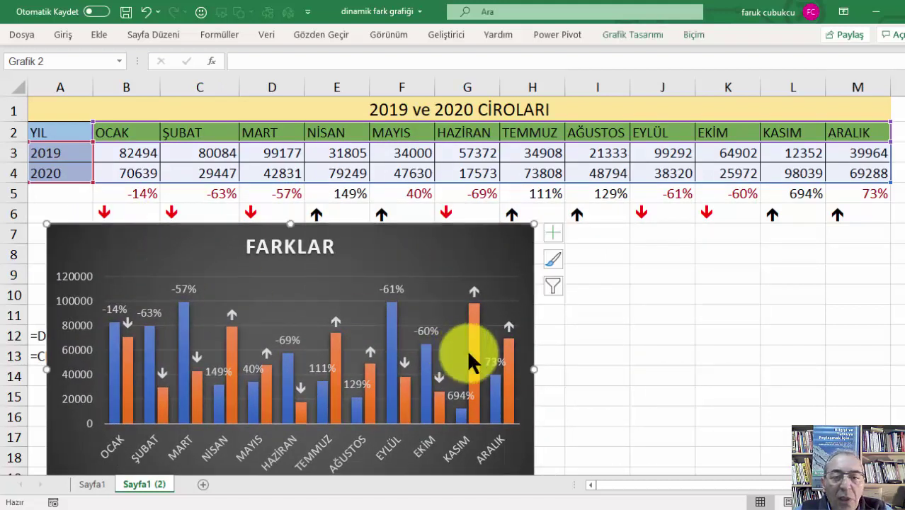
left_click_drag(535, 370, 897, 366)
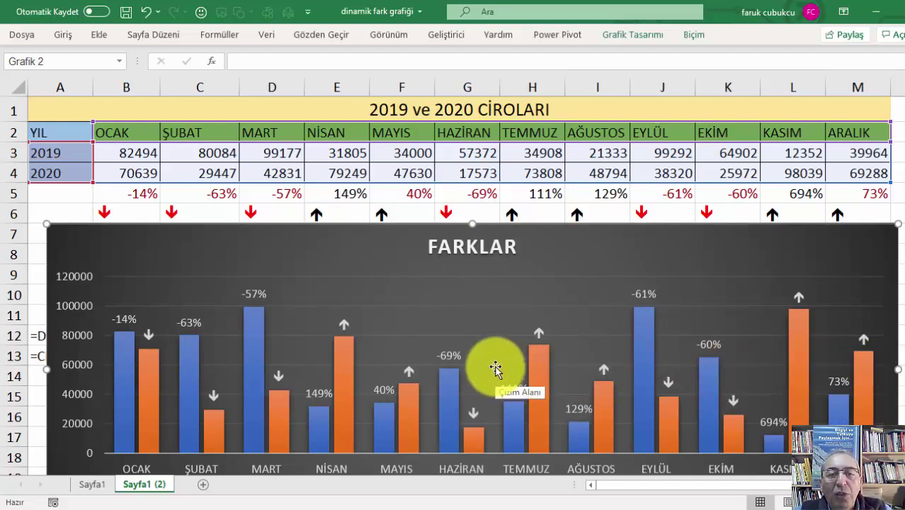
scroll(493, 362, "down", 1, "ctrl")
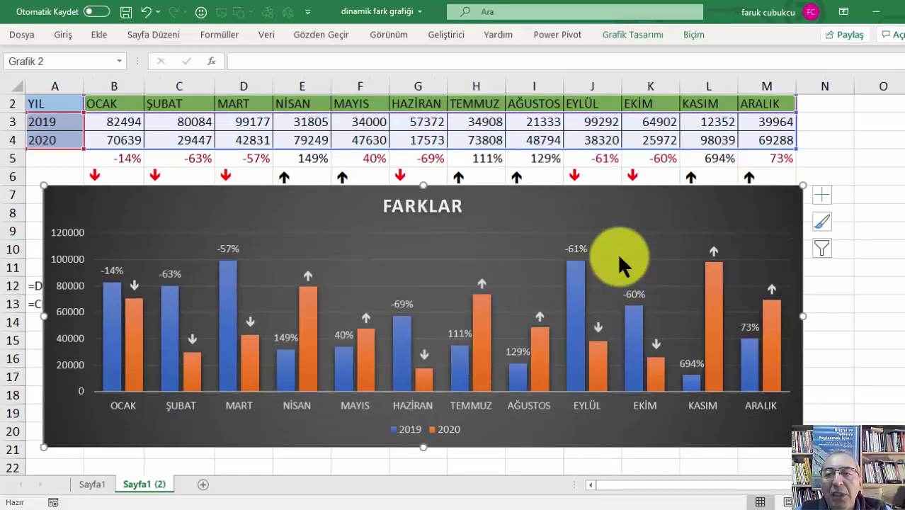
left_click(344, 122)
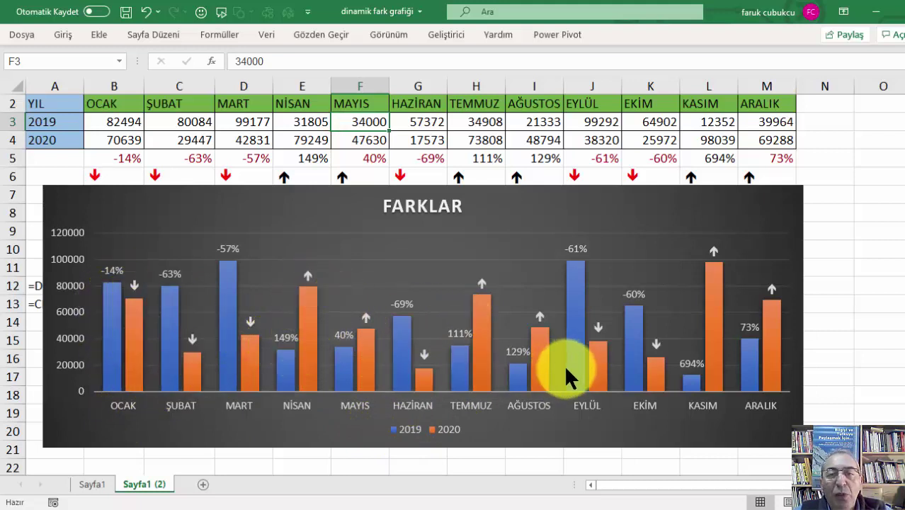
scroll(556, 374, "up", 1)
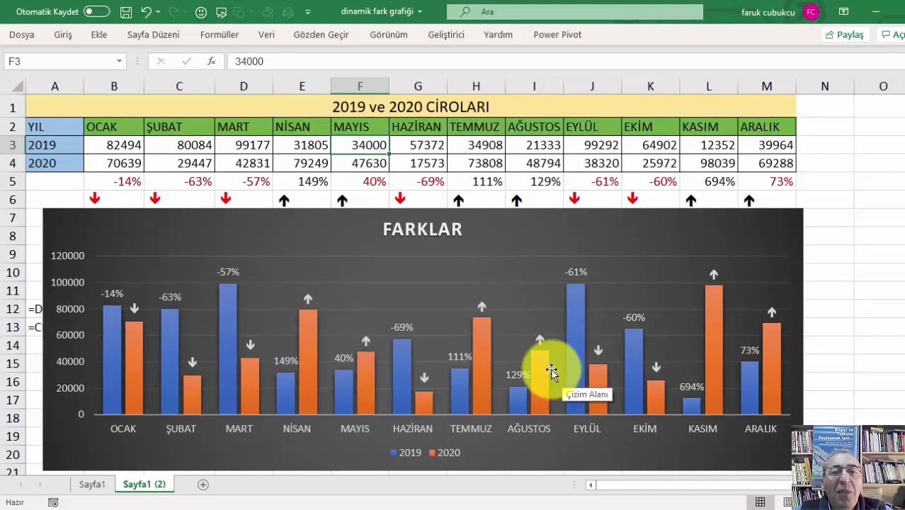